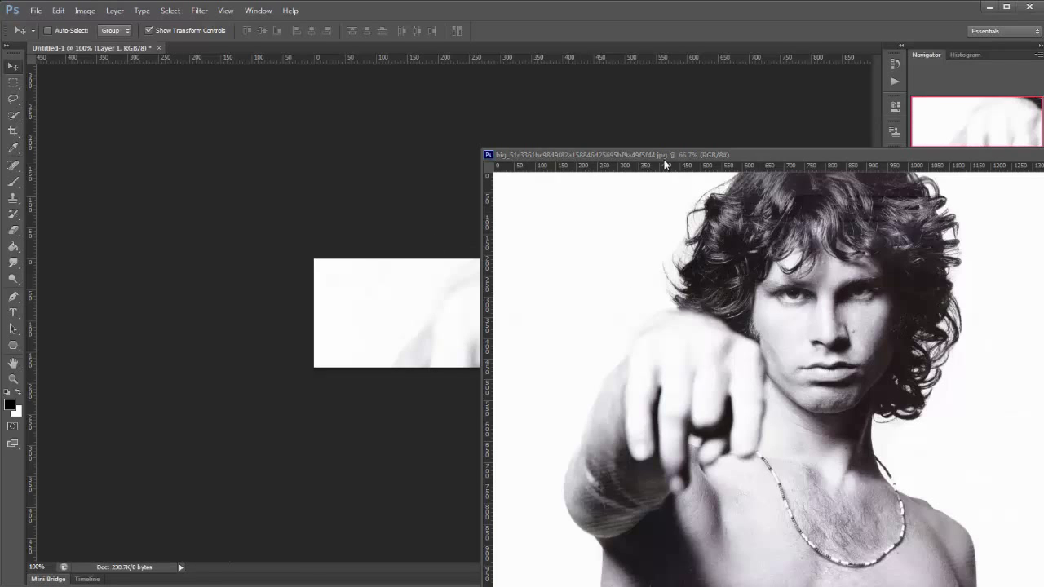
- Close the source photo and scale the portrait layer down to about 19% so it fits the banner canvas
{"action": "left_click_drag", "start_coordinate": [667, 155], "coordinate": [267, 167]}
{"action": "left_click", "coordinate": [751, 166]}
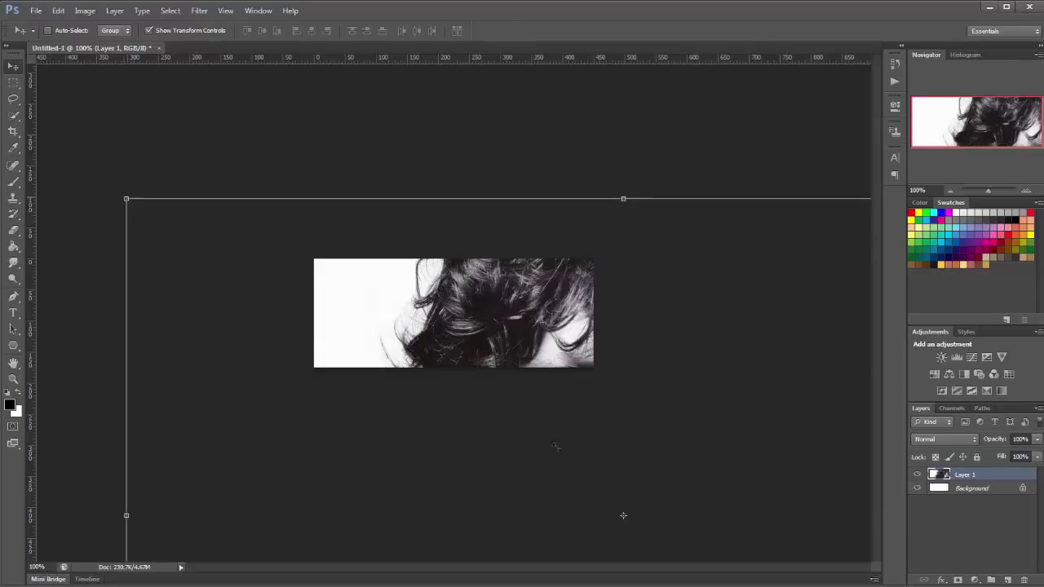
{"action": "key", "text": "ctrl+t"}
{"action": "left_click_drag", "start_coordinate": [126, 198], "coordinate": [278, 188]}
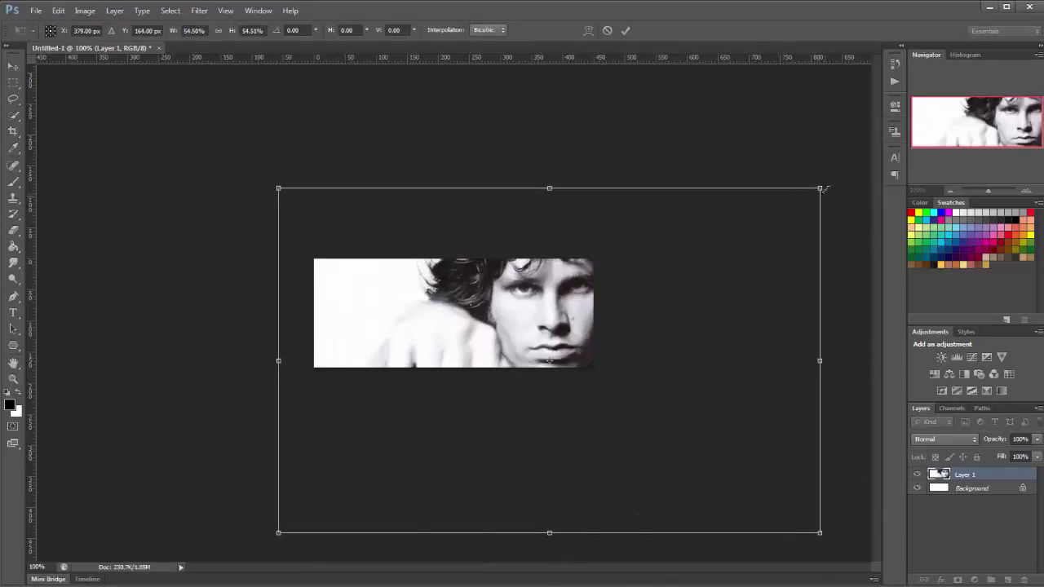
{"action": "left_click_drag", "start_coordinate": [824, 189], "coordinate": [552, 356]}
{"action": "left_click_drag", "start_coordinate": [492, 523], "coordinate": [518, 419]}
{"action": "left_click_drag", "start_coordinate": [309, 428], "coordinate": [390, 373]}
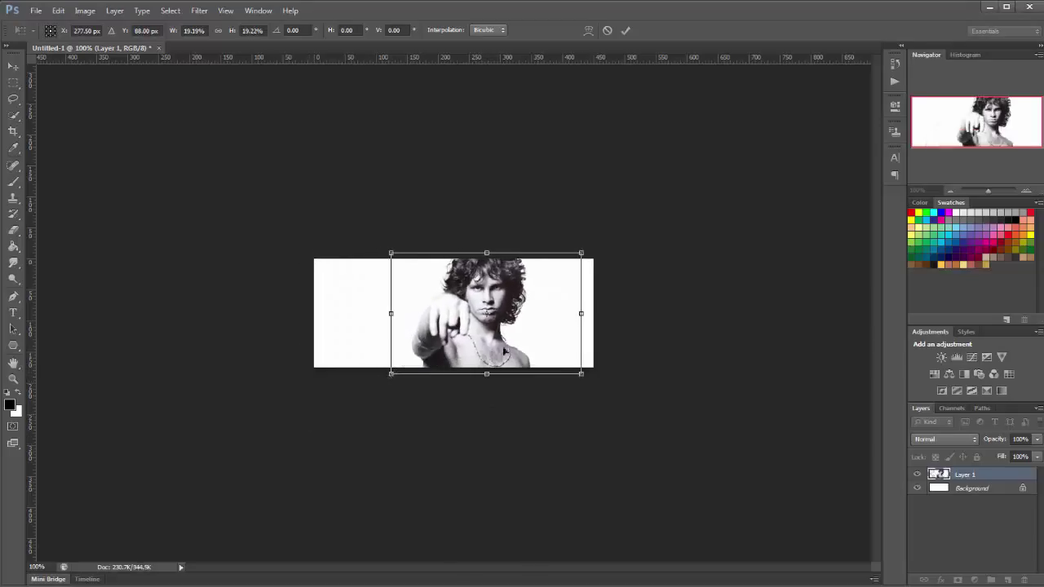
- Move the portrait slightly left of the banner's center, enlarge it to about 19.6% and apply the transformation
{"action": "left_click_drag", "start_coordinate": [522, 347], "coordinate": [478, 344]}
{"action": "left_click_drag", "start_coordinate": [533, 374], "coordinate": [538, 377]}
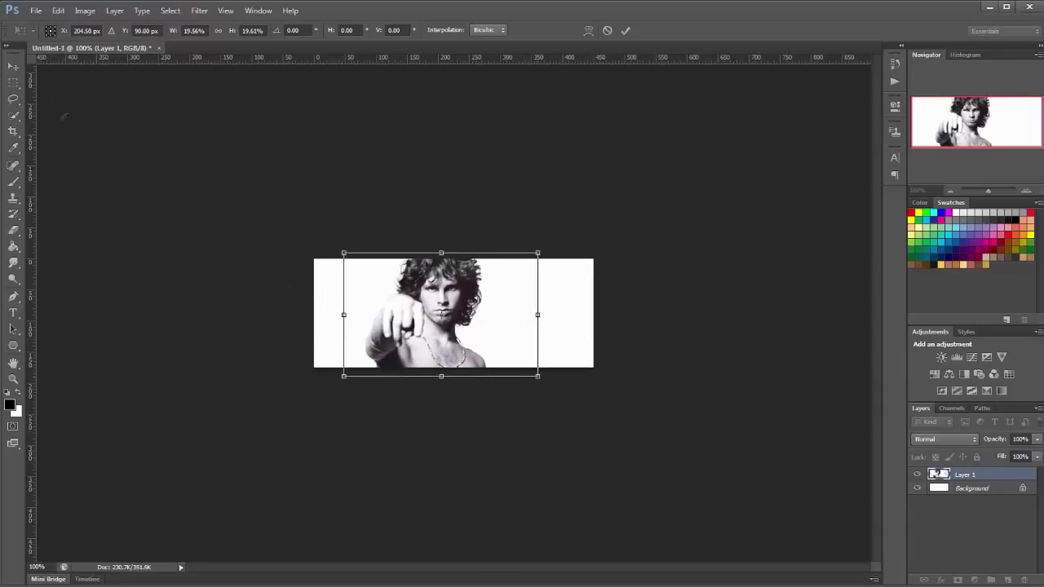
{"action": "left_click", "coordinate": [16, 65]}
{"action": "left_click", "coordinate": [449, 229]}
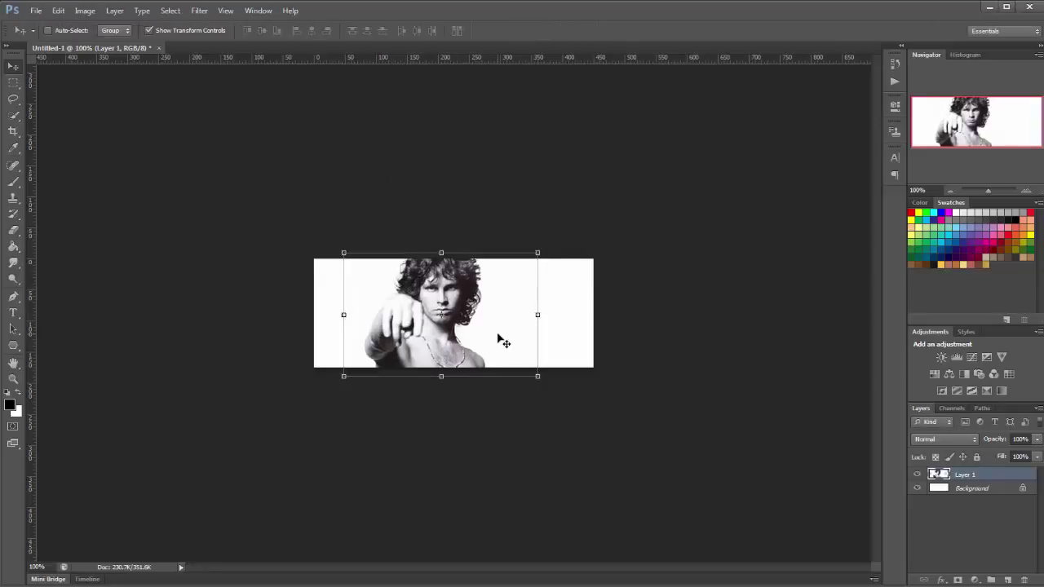
{"action": "left_click_drag", "start_coordinate": [499, 335], "coordinate": [494, 337]}
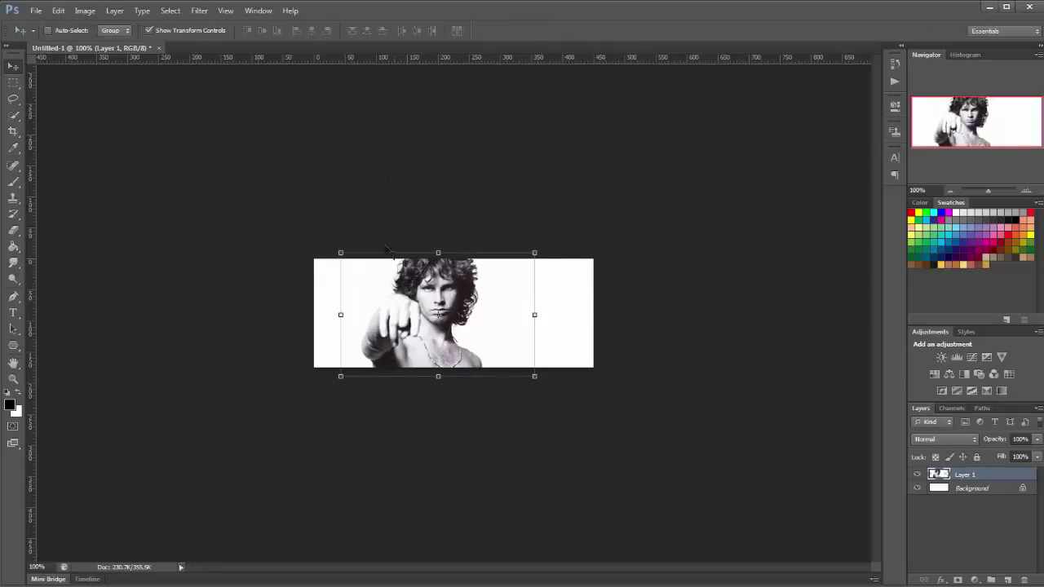
- Open the recent file Contrast_BW_Grunge_12.jpg, copy its texture into the banner as a new layer and close the source
{"action": "left_click", "coordinate": [36, 10]}
{"action": "mouse_move", "coordinate": [79, 96]}
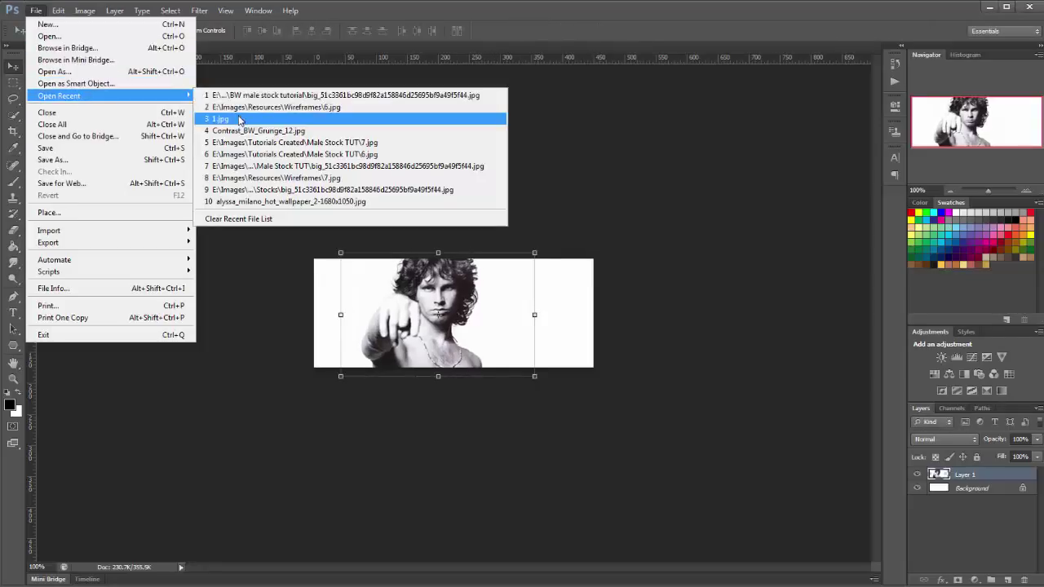
{"action": "left_click", "coordinate": [285, 131]}
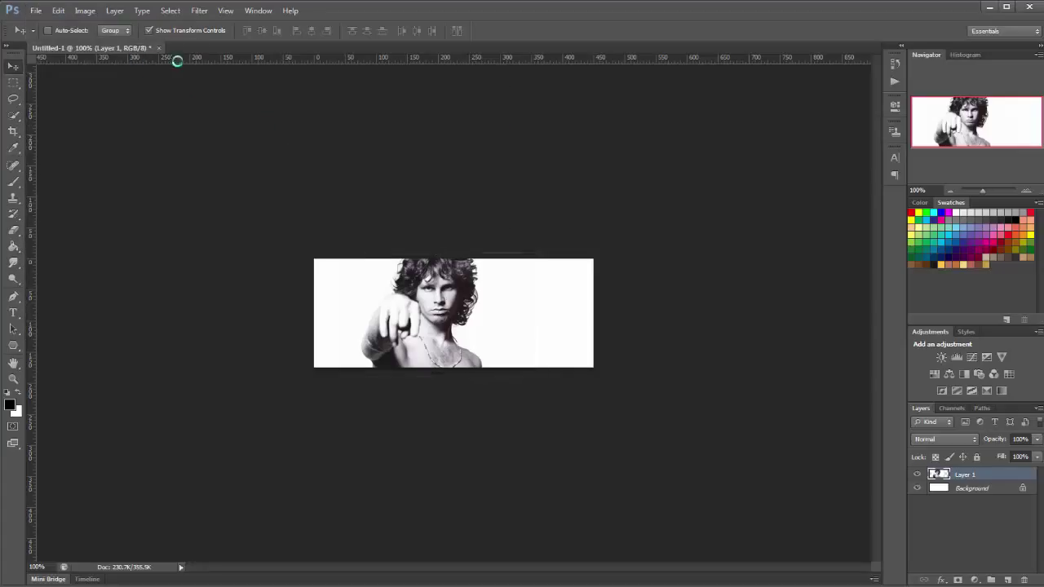
{"action": "left_click_drag", "start_coordinate": [244, 46], "coordinate": [288, 112]}
{"action": "left_click_drag", "start_coordinate": [335, 217], "coordinate": [263, 216]}
{"action": "left_click", "coordinate": [542, 106]}
- Scale the grunge texture down to about 37%, position it to cover the whole banner and apply the transformation
{"action": "left_click_drag", "start_coordinate": [496, 140], "coordinate": [237, 186]}
{"action": "left_click_drag", "start_coordinate": [211, 119], "coordinate": [220, 282]}
{"action": "left_click_drag", "start_coordinate": [302, 272], "coordinate": [251, 129]}
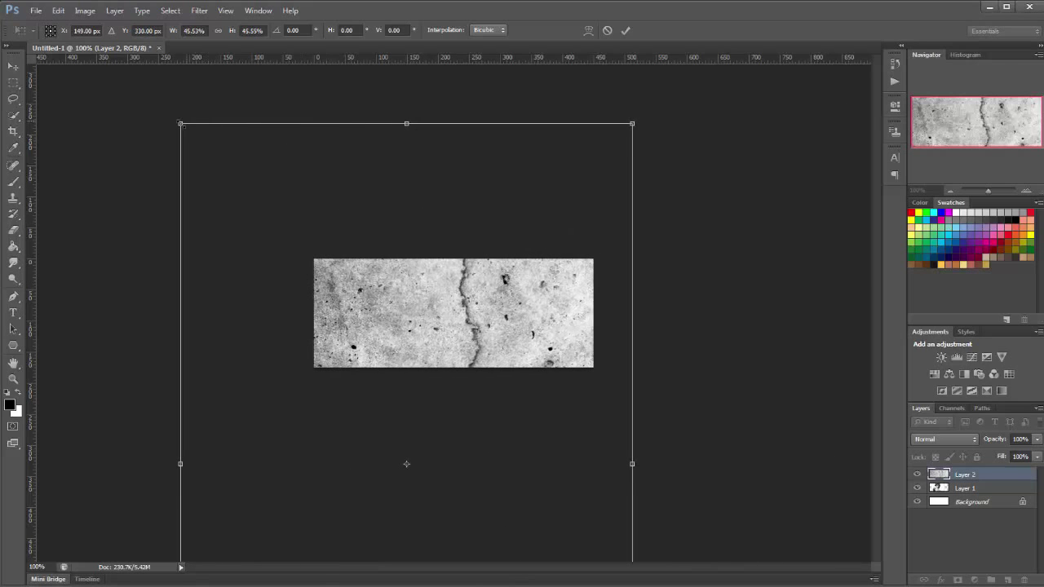
{"action": "left_click_drag", "start_coordinate": [183, 127], "coordinate": [261, 247]}
{"action": "left_click_drag", "start_coordinate": [346, 359], "coordinate": [356, 245]}
{"action": "left_click", "coordinate": [13, 66]}
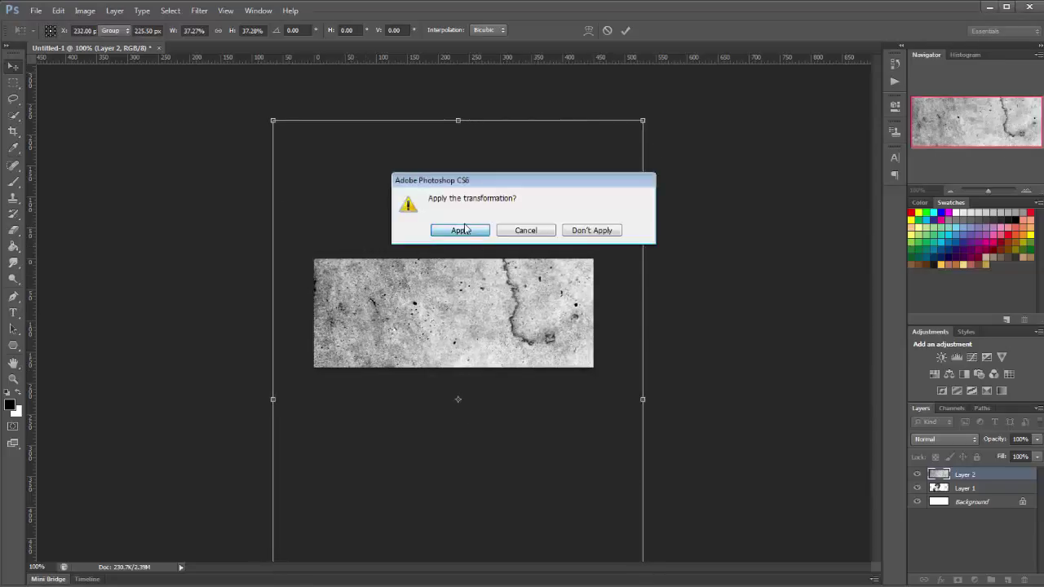
{"action": "left_click", "coordinate": [462, 231]}
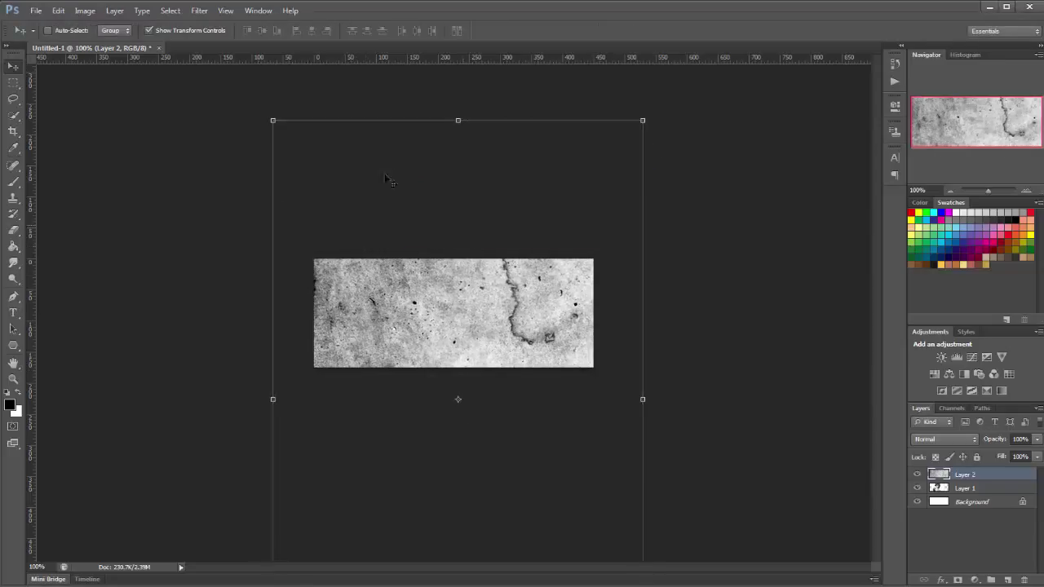
- Move the grunge texture layer below the portrait layer, and set the portrait layer's blend mode to Darken
{"action": "left_click", "coordinate": [976, 488], "text": "shift"}
{"action": "left_click_drag", "start_coordinate": [976, 488], "coordinate": [977, 492]}
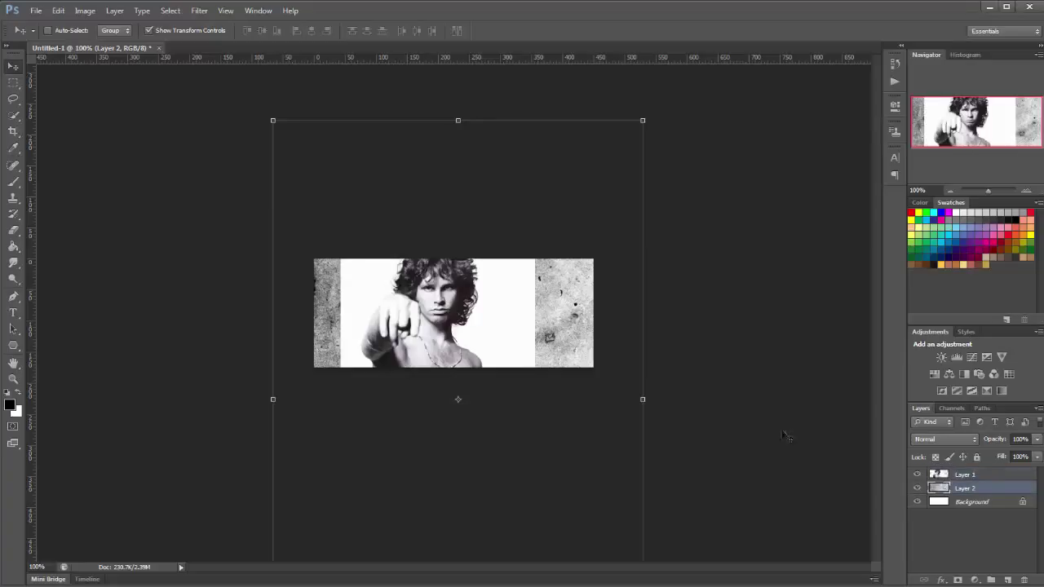
{"action": "left_click", "coordinate": [965, 475]}
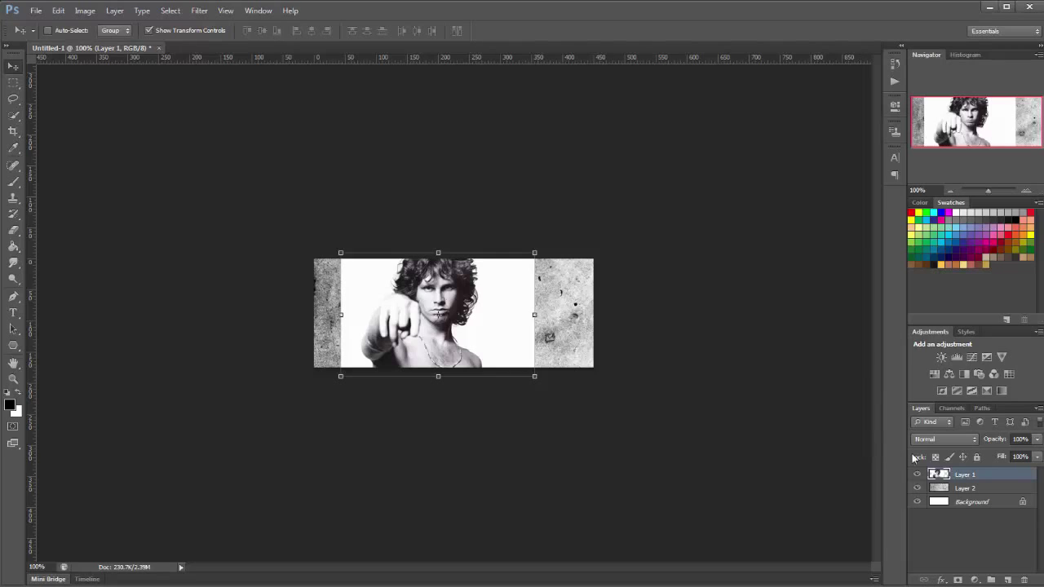
{"action": "left_click", "coordinate": [941, 438]}
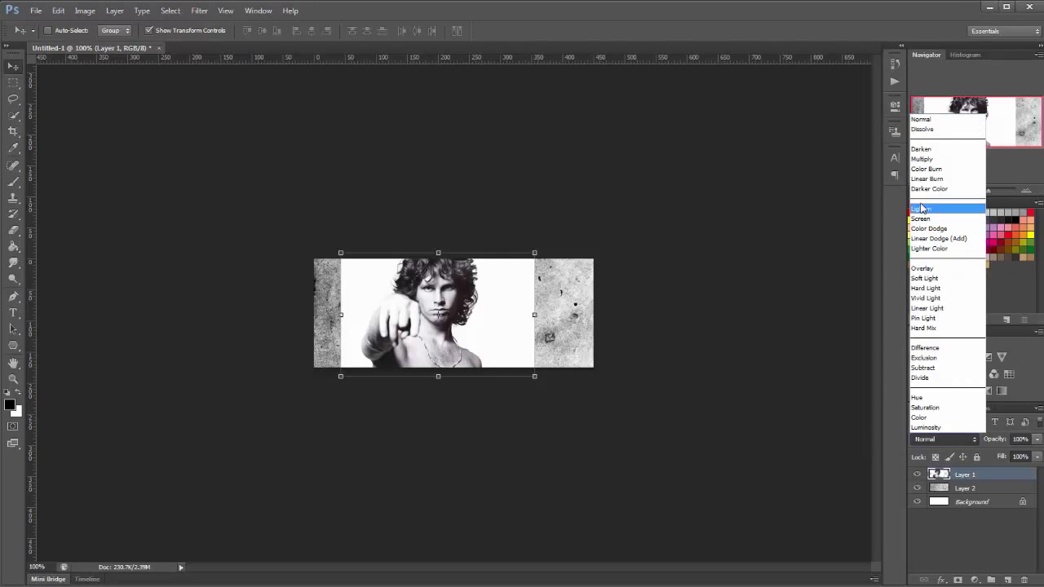
{"action": "left_click", "coordinate": [922, 149]}
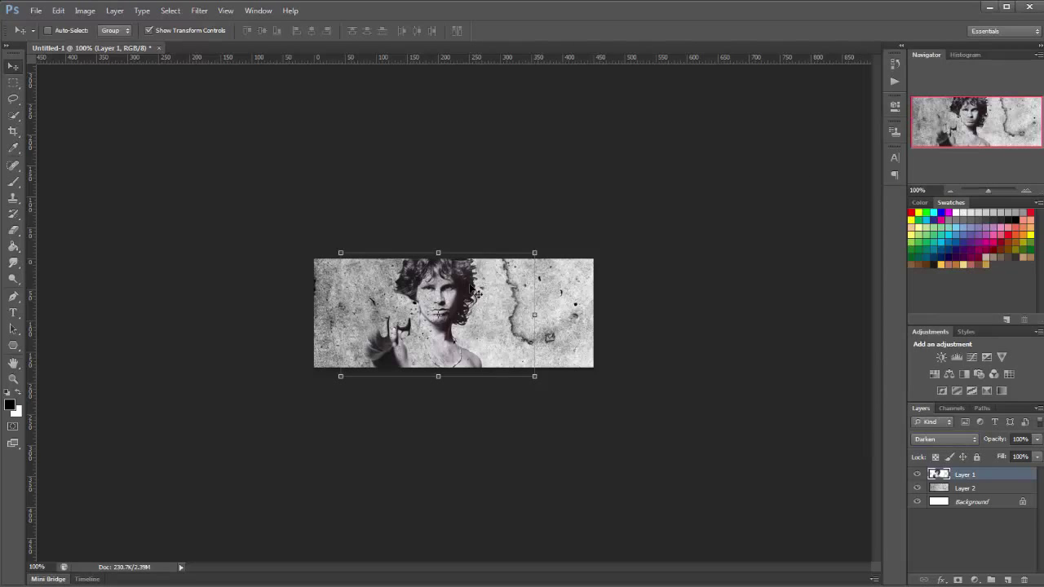
{"action": "left_click", "coordinate": [173, 30]}
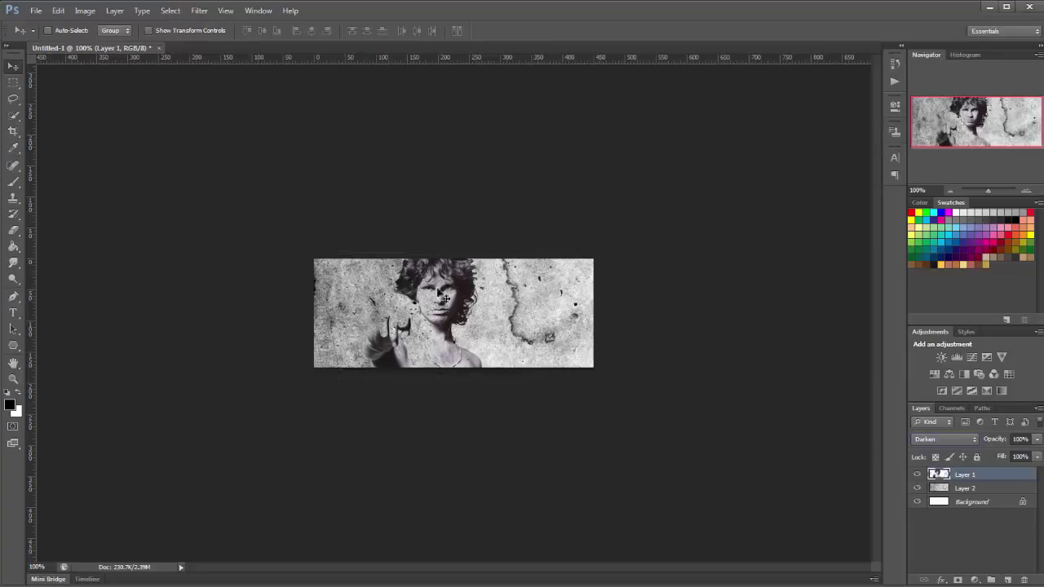
- Add a layer mask to the grunge texture and paint it black over the man's face, hand, arm and chest
{"action": "left_click", "coordinate": [974, 488]}
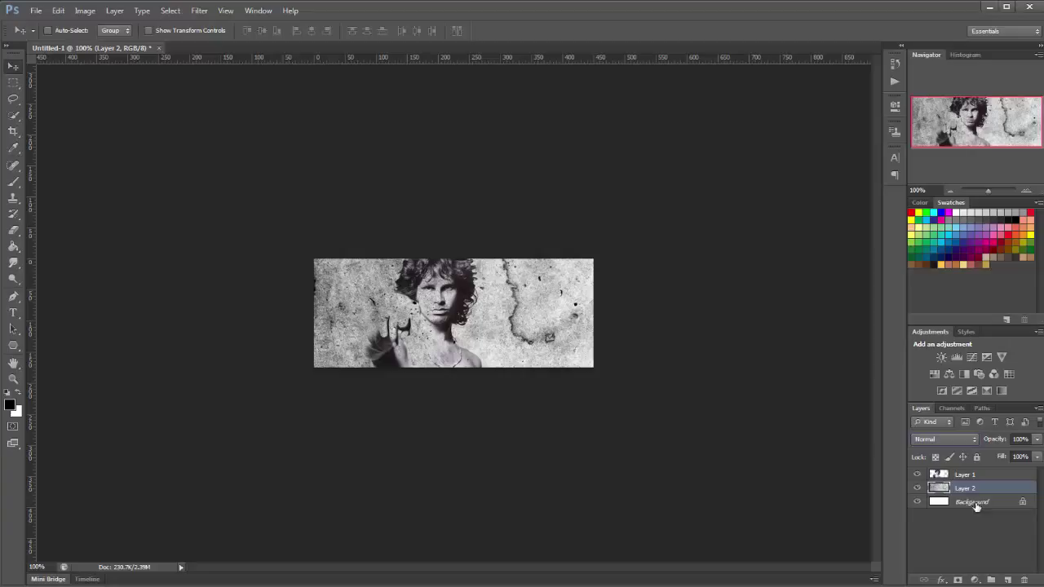
{"action": "left_click", "coordinate": [958, 580]}
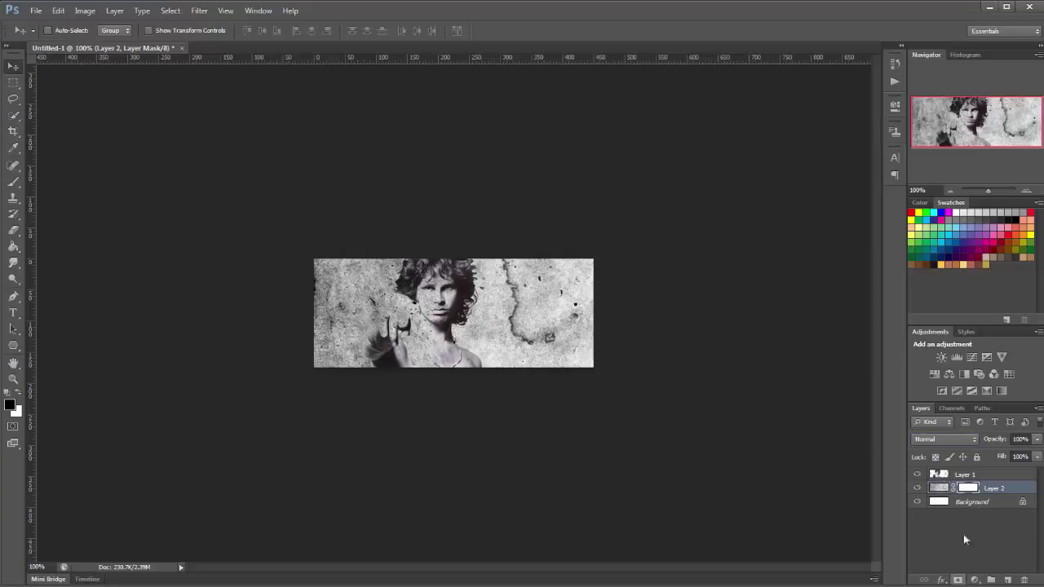
{"action": "left_click", "coordinate": [9, 181]}
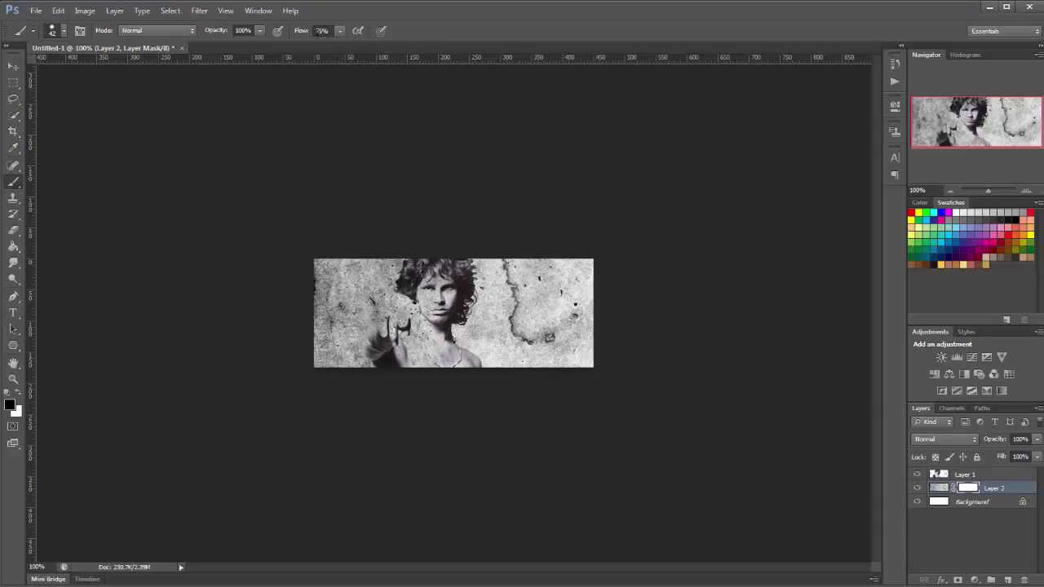
{"action": "right_click", "coordinate": [445, 309]}
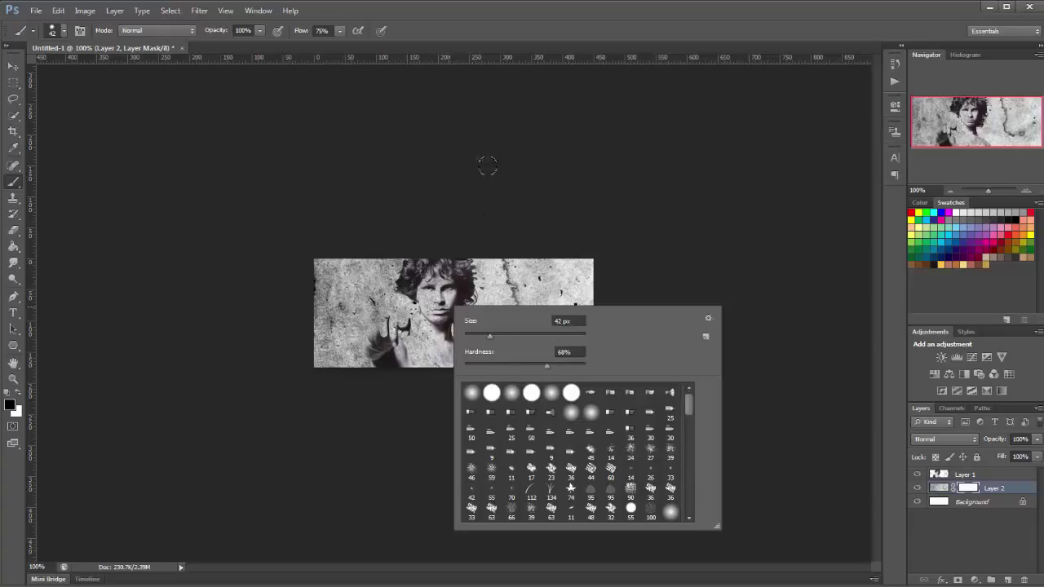
{"action": "key", "text": "Escape"}
{"action": "scroll", "coordinate": [455, 273], "scroll_direction": "up", "scroll_amount": 3}
{"action": "mouse_move", "coordinate": [395, 237]}
{"action": "left_mouse_down"}
{"action": "mouse_move", "coordinate": [403, 273]}
{"action": "mouse_move", "coordinate": [377, 237]}
{"action": "mouse_move", "coordinate": [413, 242]}
{"action": "mouse_move", "coordinate": [429, 220]}
{"action": "left_mouse_up"}
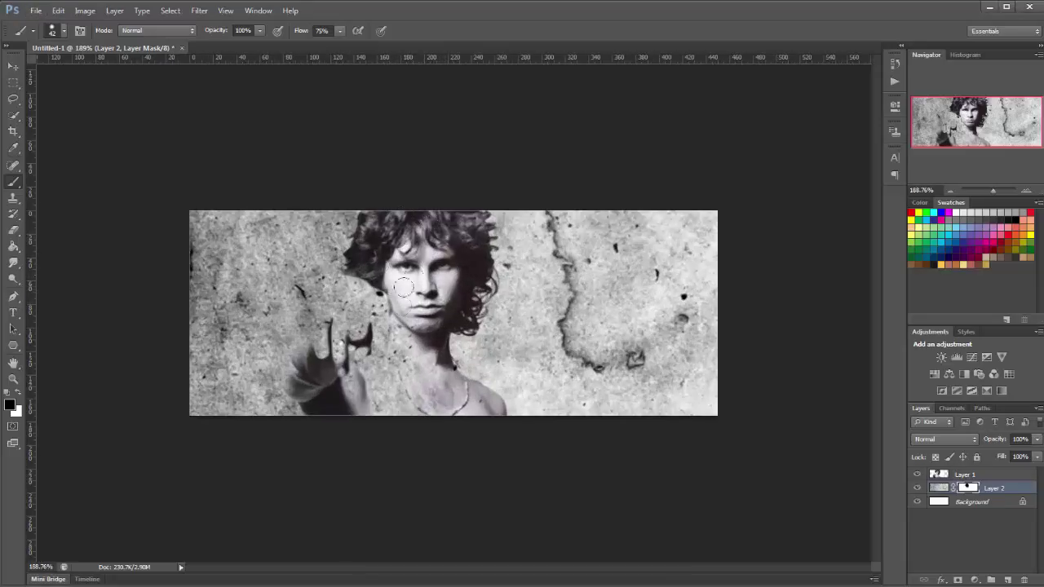
{"action": "mouse_move", "coordinate": [403, 286]}
{"action": "left_mouse_down"}
{"action": "mouse_move", "coordinate": [403, 334]}
{"action": "mouse_move", "coordinate": [367, 367]}
{"action": "mouse_move", "coordinate": [366, 325]}
{"action": "mouse_move", "coordinate": [344, 304]}
{"action": "mouse_move", "coordinate": [351, 318]}
{"action": "mouse_move", "coordinate": [326, 293]}
{"action": "mouse_move", "coordinate": [318, 310]}
{"action": "mouse_move", "coordinate": [310, 301]}
{"action": "mouse_move", "coordinate": [311, 329]}
{"action": "left_mouse_up"}
{"action": "mouse_move", "coordinate": [281, 385]}
{"action": "left_mouse_down"}
{"action": "mouse_move", "coordinate": [367, 366]}
{"action": "mouse_move", "coordinate": [408, 370]}
{"action": "left_mouse_up"}
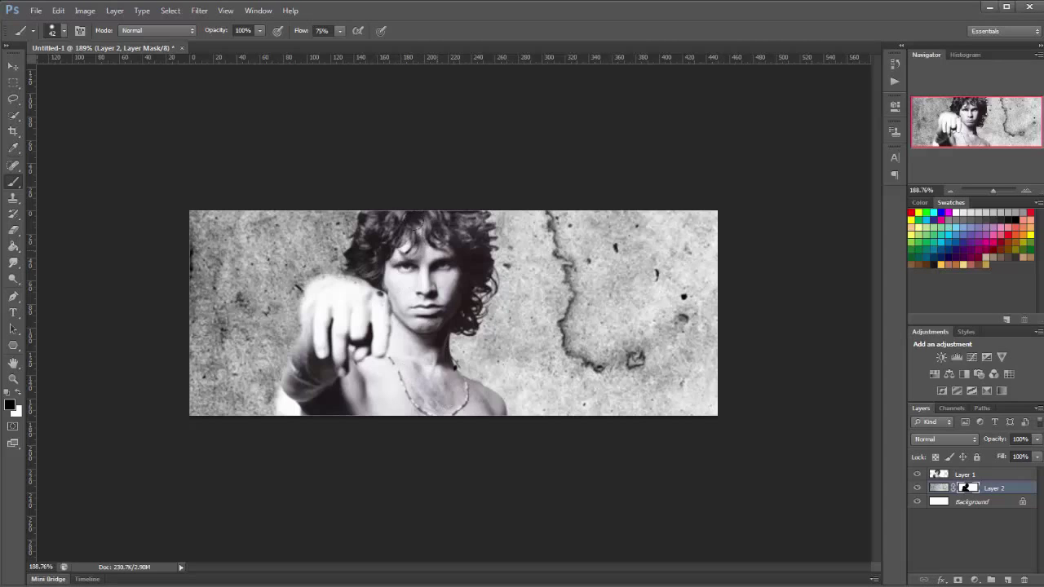
{"action": "mouse_move", "coordinate": [294, 311]}
{"action": "left_mouse_down"}
{"action": "mouse_move", "coordinate": [284, 363]}
{"action": "mouse_move", "coordinate": [266, 346]}
{"action": "left_mouse_up"}
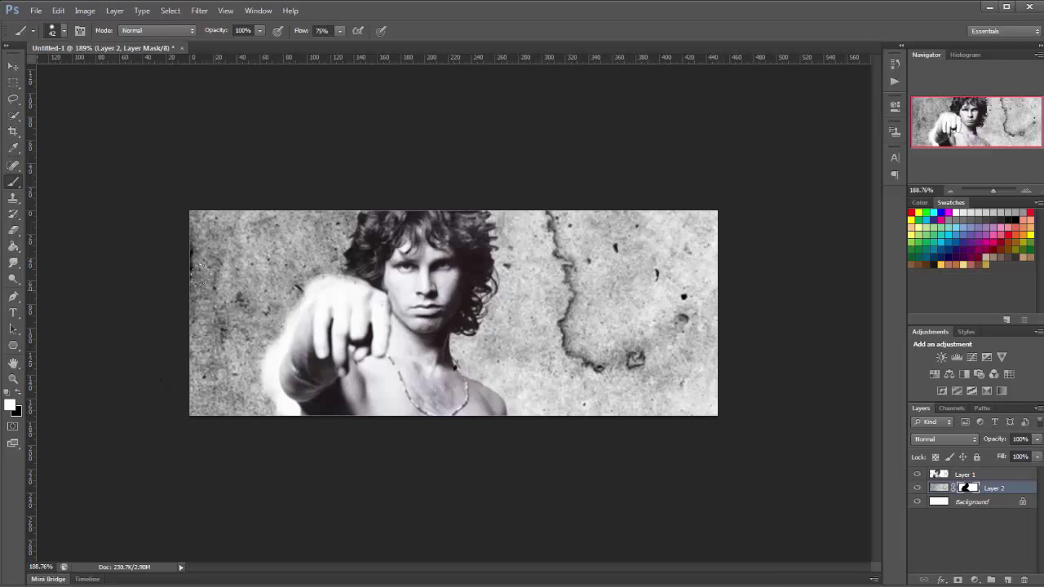
- Paint white on the texture's mask around the outstretched arm to restore the grunge background along its edge
{"action": "scroll", "coordinate": [200, 276], "scroll_direction": "up", "scroll_amount": 3}
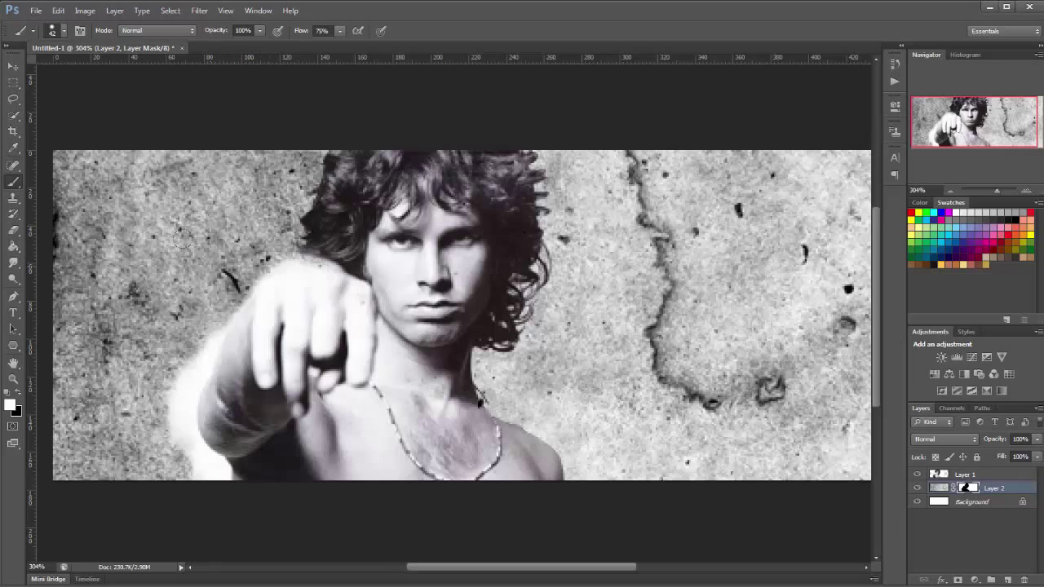
{"action": "mouse_move", "coordinate": [182, 238]}
{"action": "left_mouse_down"}
{"action": "mouse_move", "coordinate": [117, 386]}
{"action": "mouse_move", "coordinate": [153, 444]}
{"action": "left_mouse_up"}
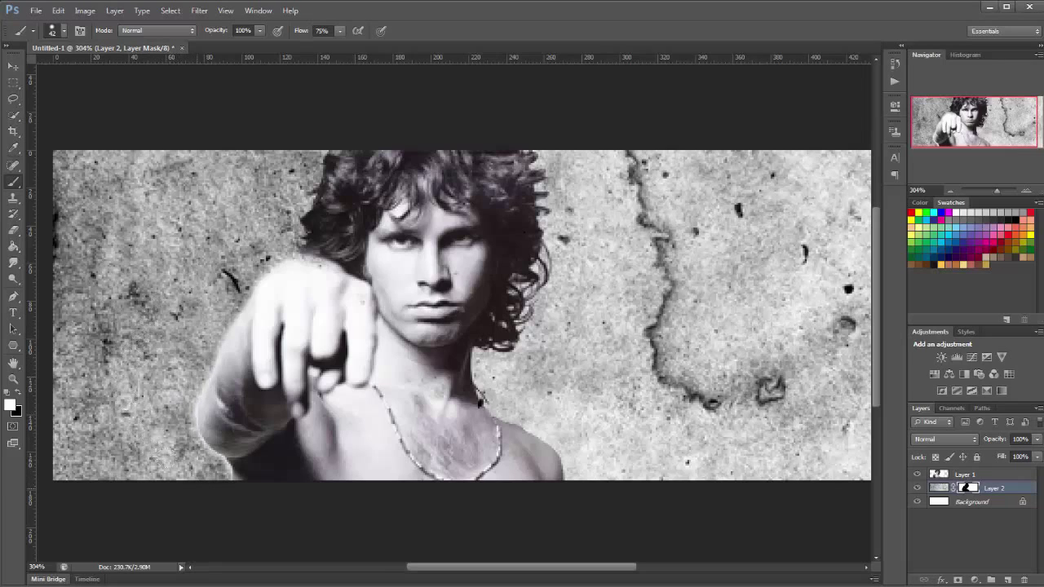
{"action": "left_click_drag", "start_coordinate": [129, 407], "coordinate": [150, 319]}
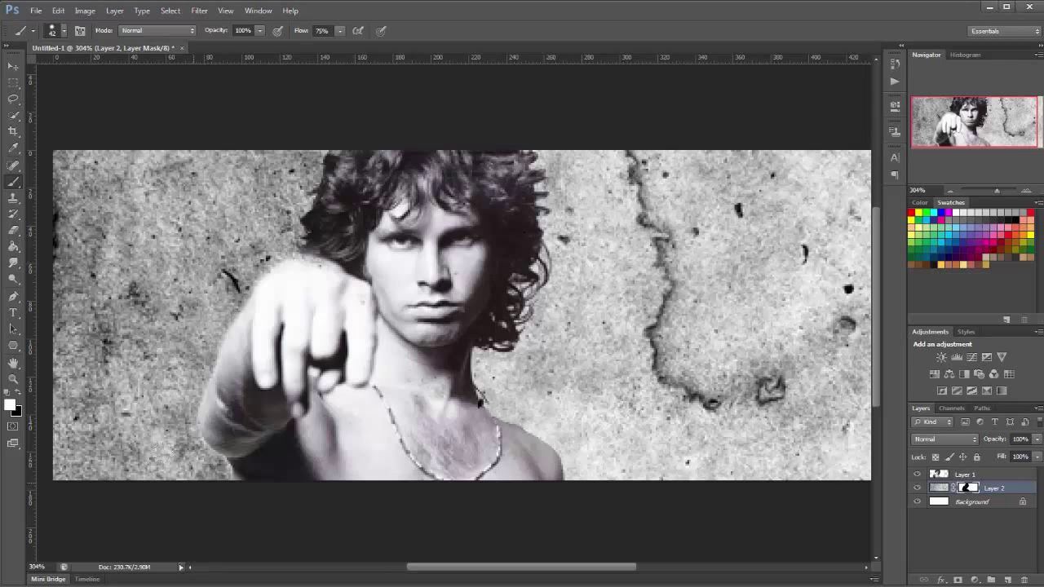
{"action": "left_click", "coordinate": [225, 10]}
{"action": "left_click", "coordinate": [245, 133]}
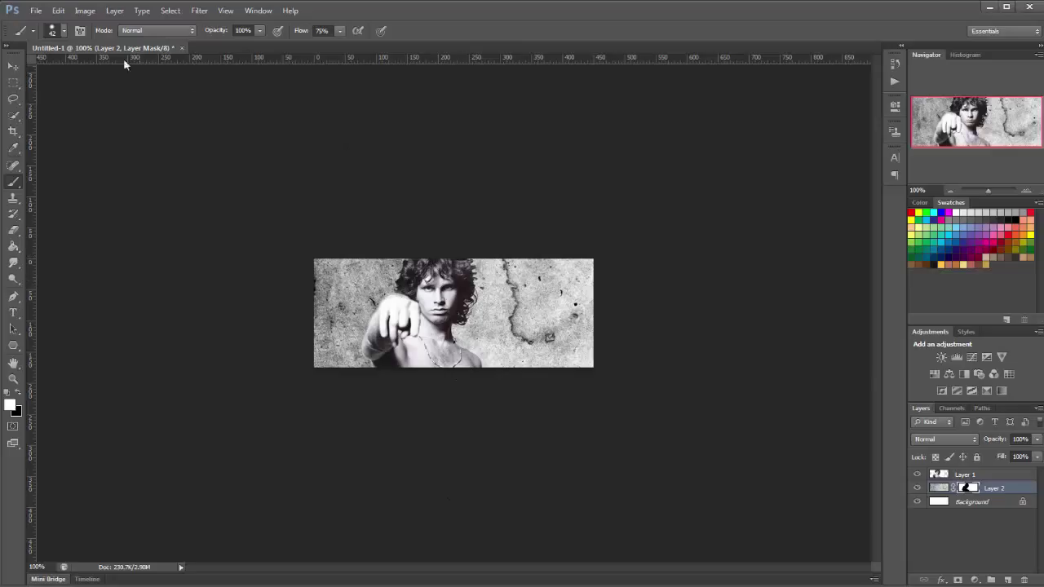
- Open the images 5.jpg, 6.jpg, 7.jpg and wire2.jpg from the Wireframes folder
{"action": "left_click", "coordinate": [36, 11]}
{"action": "left_click", "coordinate": [46, 34]}
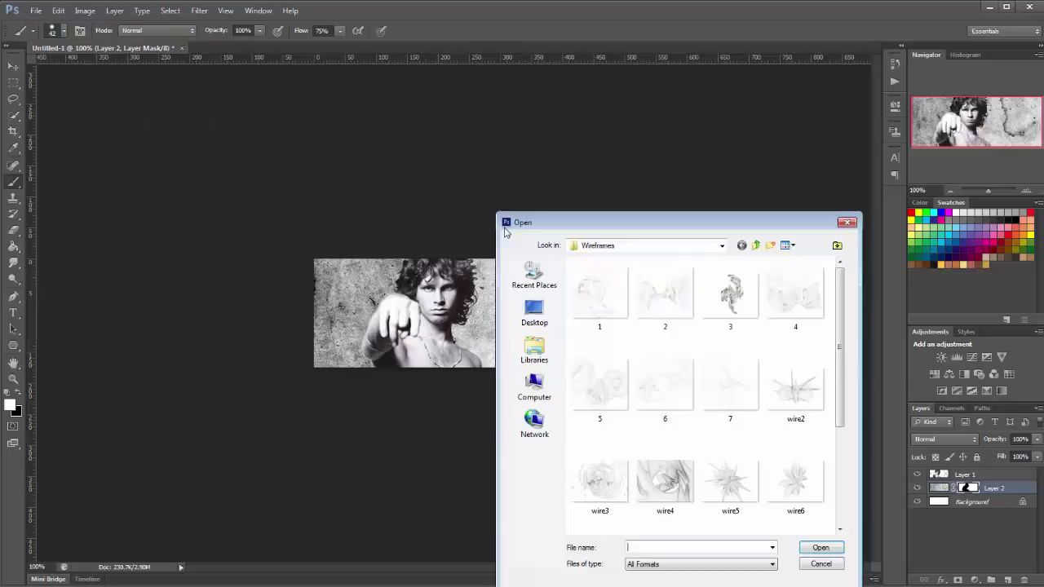
{"action": "left_click", "coordinate": [599, 384]}
{"action": "left_click", "coordinate": [794, 404], "text": "shift"}
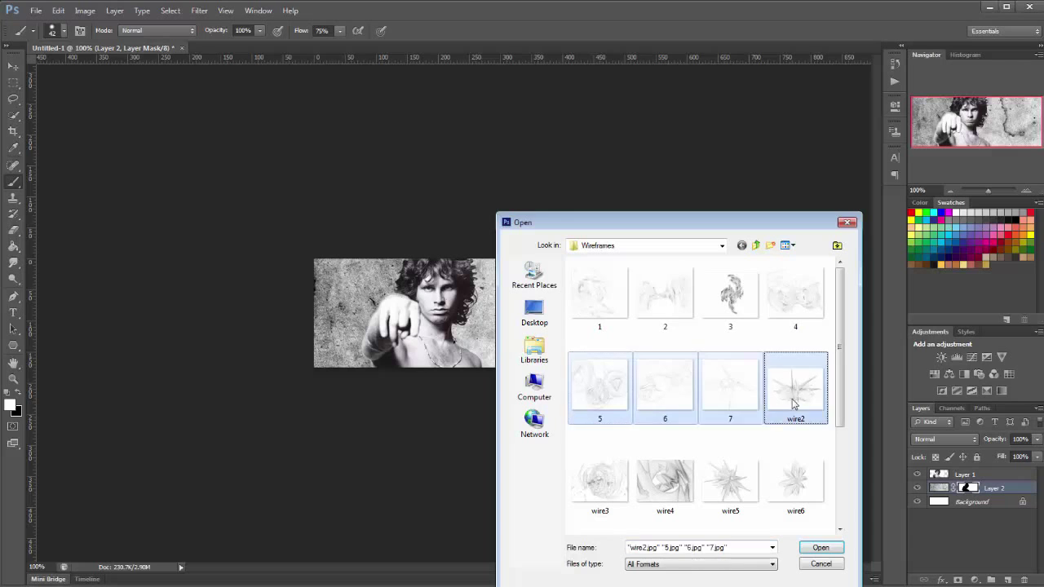
{"action": "left_click", "coordinate": [820, 547]}
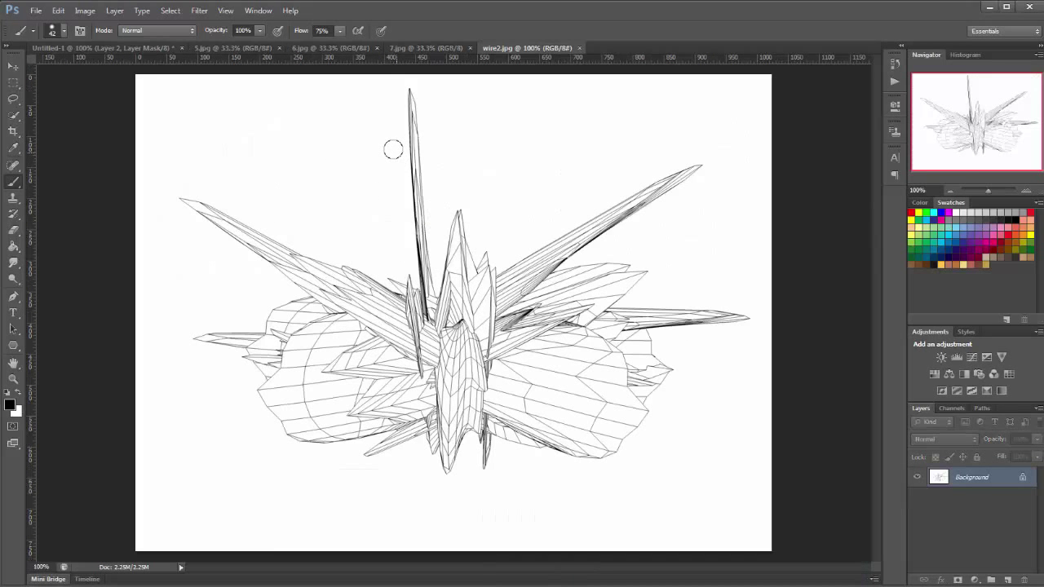
- Copy the wire2.jpg wireframe into the banner as a layer above the grunge texture and close its source file
{"action": "left_click_drag", "start_coordinate": [526, 51], "coordinate": [526, 96]}
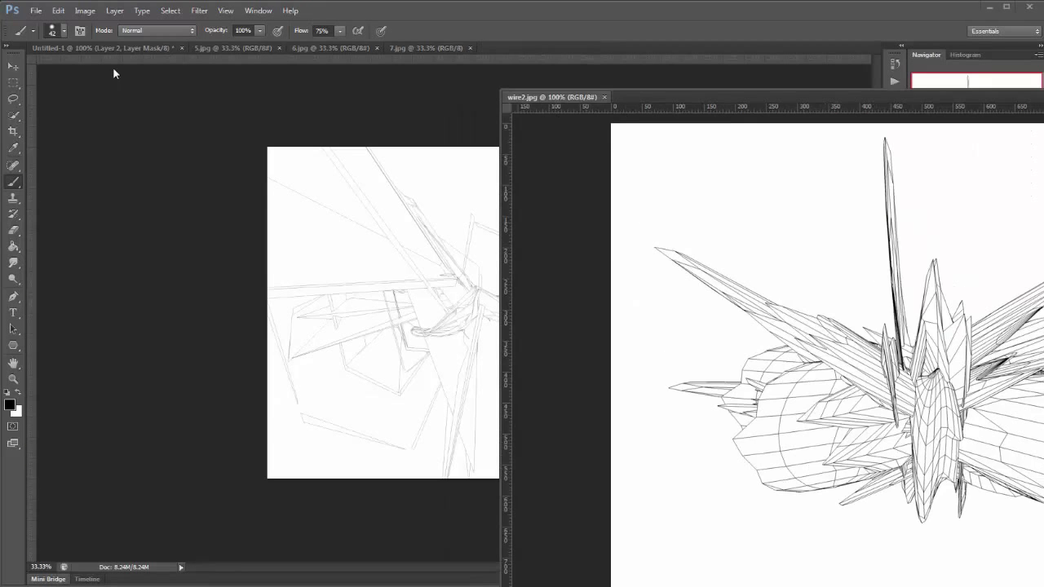
{"action": "key", "text": "v"}
{"action": "left_click", "coordinate": [60, 47]}
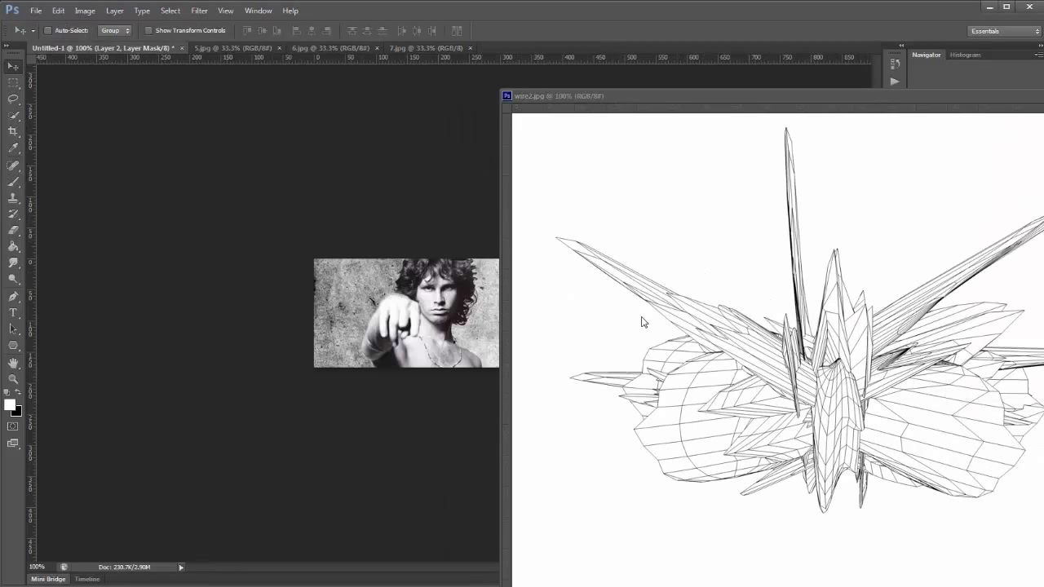
{"action": "left_click_drag", "start_coordinate": [642, 322], "coordinate": [466, 155]}
{"action": "left_click", "coordinate": [853, 150]}
- Set the wireframe layer's blend mode to Multiply and shift its lines so they radiate from behind the man
{"action": "left_click", "coordinate": [936, 440]}
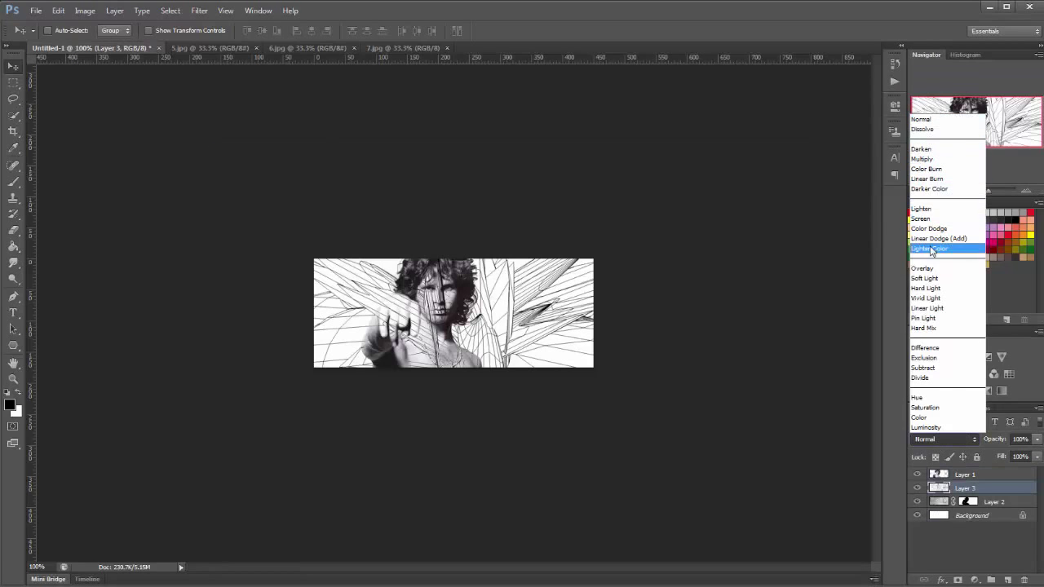
{"action": "left_click", "coordinate": [922, 159]}
{"action": "left_click_drag", "start_coordinate": [600, 373], "coordinate": [552, 364]}
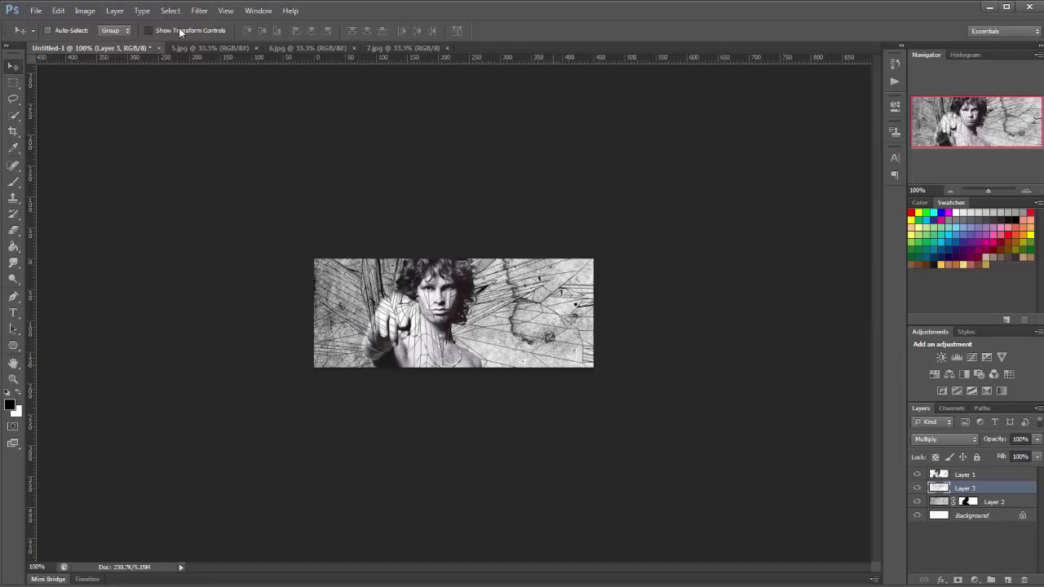
- Rotate the wireframe layer by about 29° and apply the transformation
{"action": "left_click", "coordinate": [149, 30]}
{"action": "left_click_drag", "start_coordinate": [718, 545], "coordinate": [528, 494]}
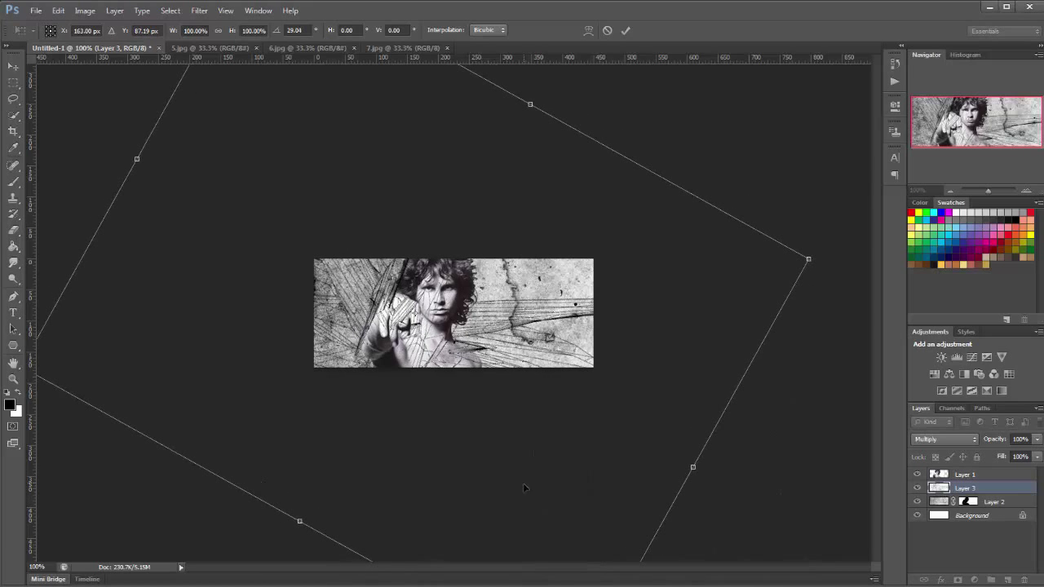
{"action": "left_click", "coordinate": [5, 66]}
{"action": "left_click", "coordinate": [461, 230]}
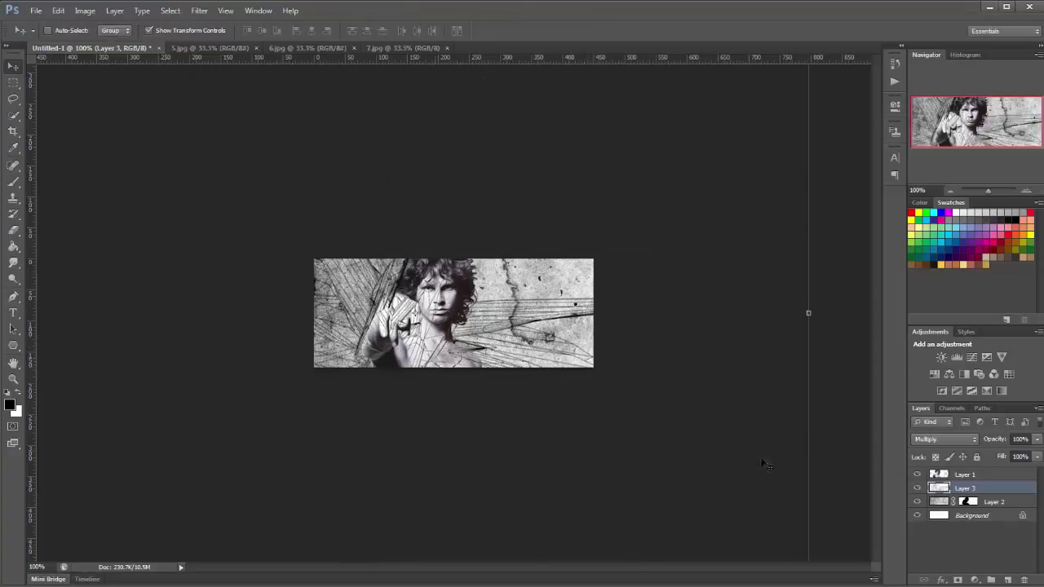
- Add a layer mask to the wireframe layer and paint black over the man's face and hand to hide the lines
{"action": "left_click", "coordinate": [957, 580]}
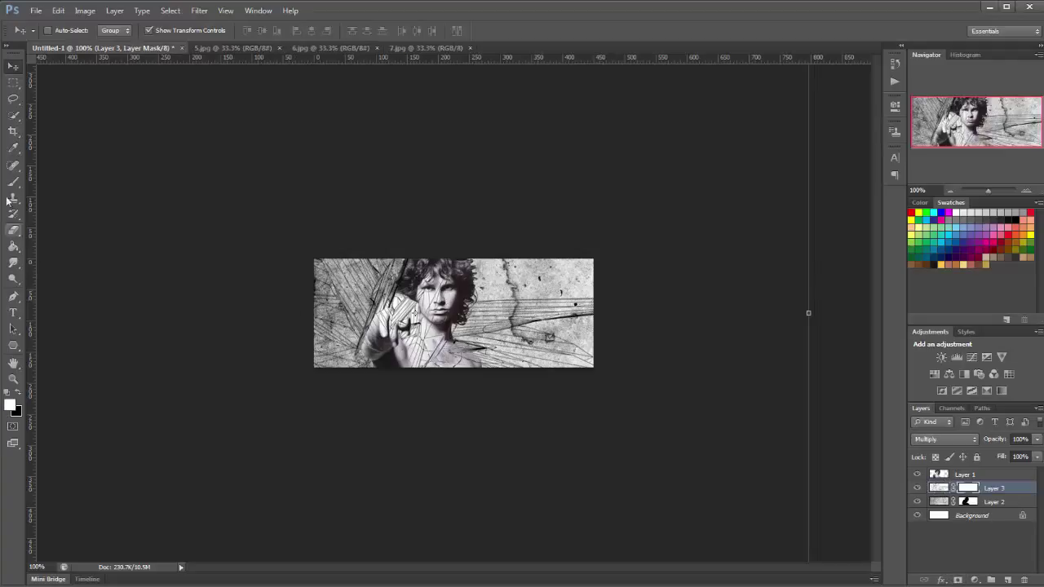
{"action": "left_click", "coordinate": [19, 393]}
{"action": "left_click", "coordinate": [13, 181]}
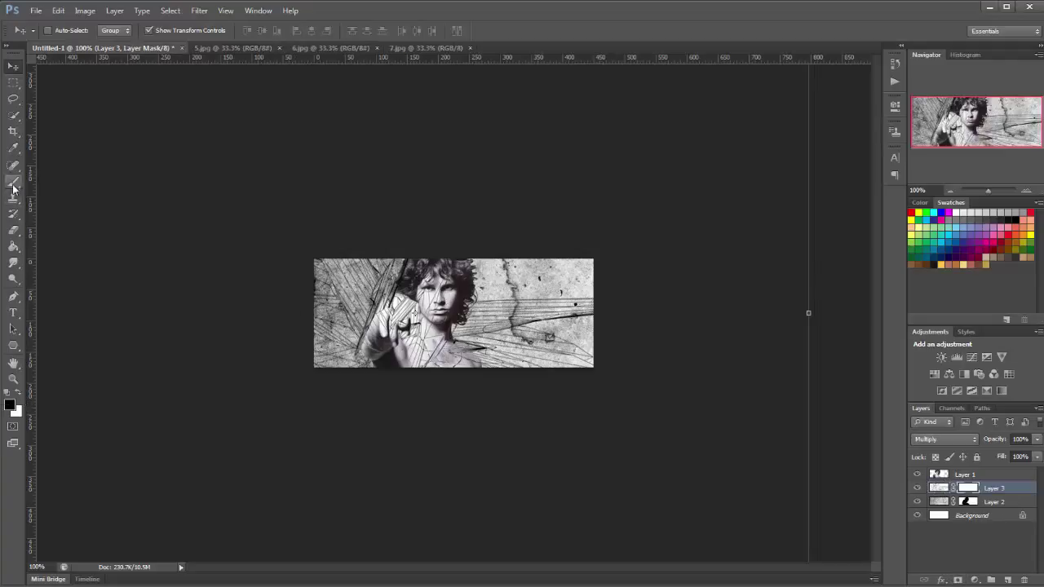
{"action": "mouse_move", "coordinate": [429, 300]}
{"action": "left_mouse_down"}
{"action": "mouse_move", "coordinate": [390, 304]}
{"action": "mouse_move", "coordinate": [403, 336]}
{"action": "left_mouse_up"}
- Shift the masked wireframe layer slightly down and to the right behind the man
{"action": "scroll", "coordinate": [332, 294], "scroll_direction": "up", "scroll_amount": 3}
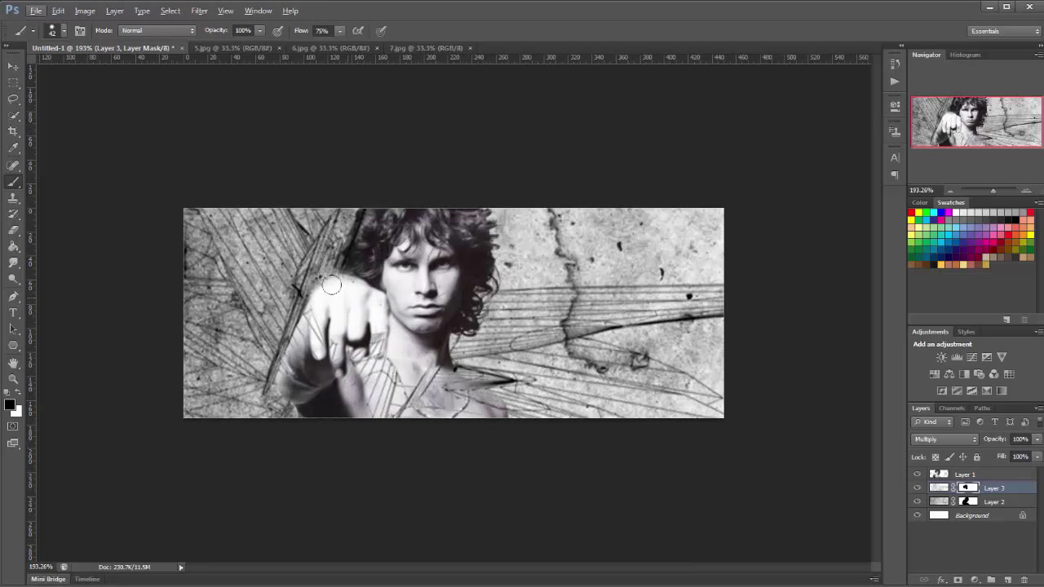
{"action": "left_click", "coordinate": [13, 66]}
{"action": "left_click_drag", "start_coordinate": [325, 282], "coordinate": [350, 298]}
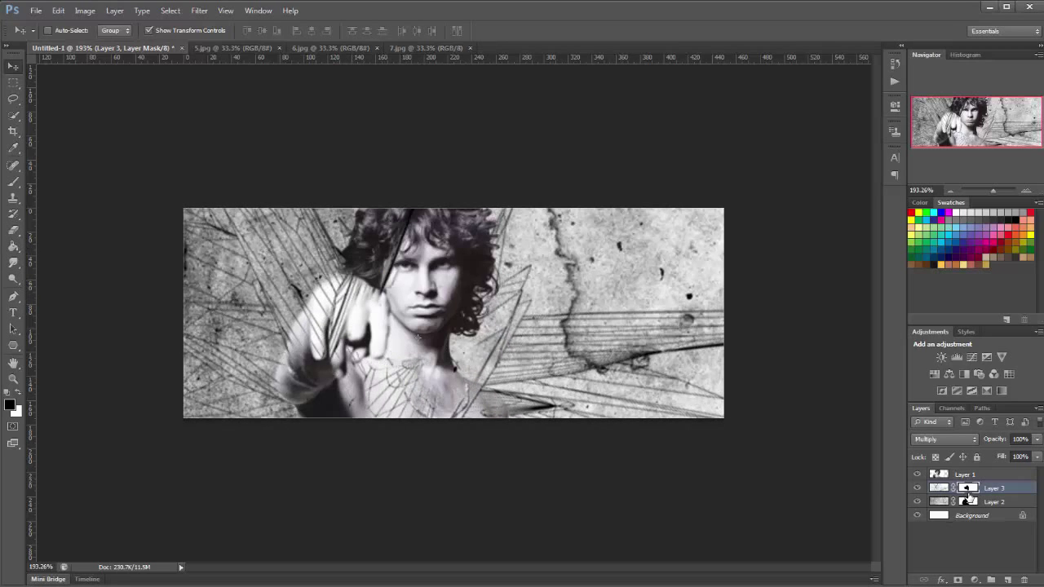
- Paint black on the wireframe's mask over the man's hair, hand and chest and across the background to his right
{"action": "left_click", "coordinate": [14, 181]}
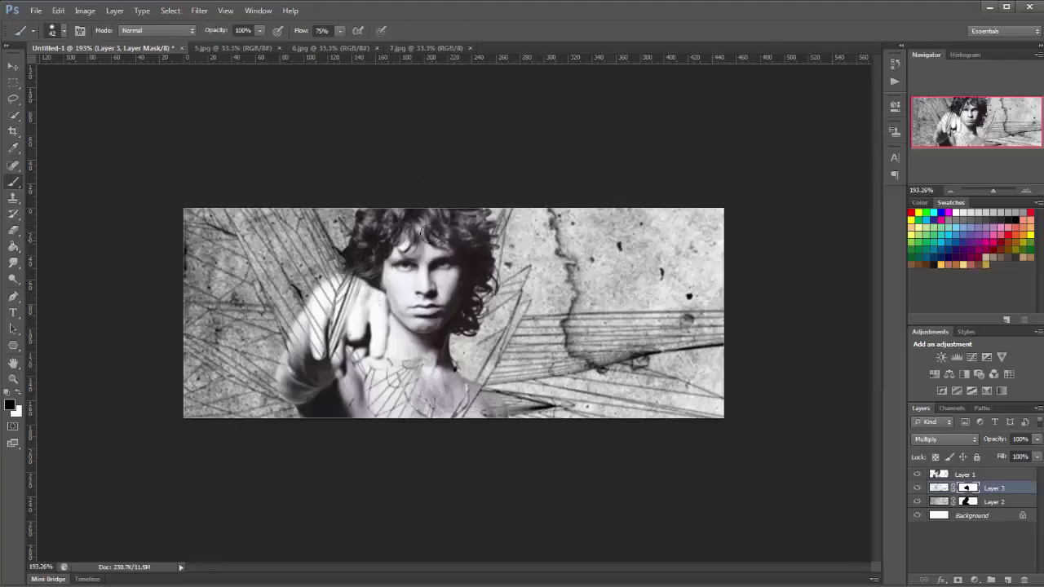
{"action": "mouse_move", "coordinate": [388, 327]}
{"action": "left_mouse_down"}
{"action": "mouse_move", "coordinate": [424, 404]}
{"action": "mouse_move", "coordinate": [365, 369]}
{"action": "mouse_move", "coordinate": [335, 286]}
{"action": "mouse_move", "coordinate": [314, 296]}
{"action": "mouse_move", "coordinate": [306, 335]}
{"action": "mouse_move", "coordinate": [298, 326]}
{"action": "left_mouse_up"}
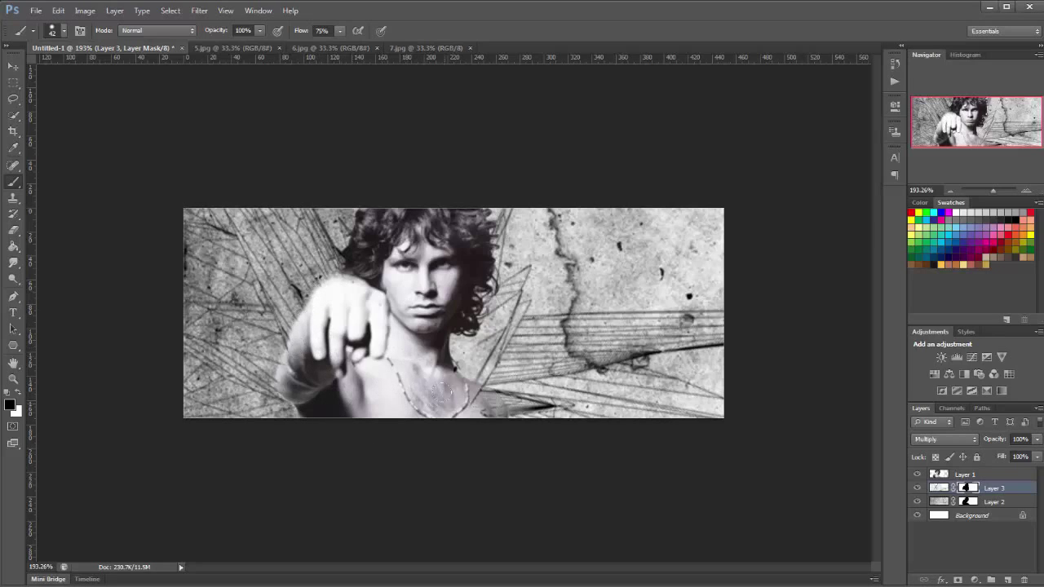
{"action": "mouse_move", "coordinate": [482, 214]}
{"action": "left_mouse_down"}
{"action": "mouse_move", "coordinate": [514, 408]}
{"action": "mouse_move", "coordinate": [582, 435]}
{"action": "mouse_move", "coordinate": [730, 428]}
{"action": "left_mouse_up"}
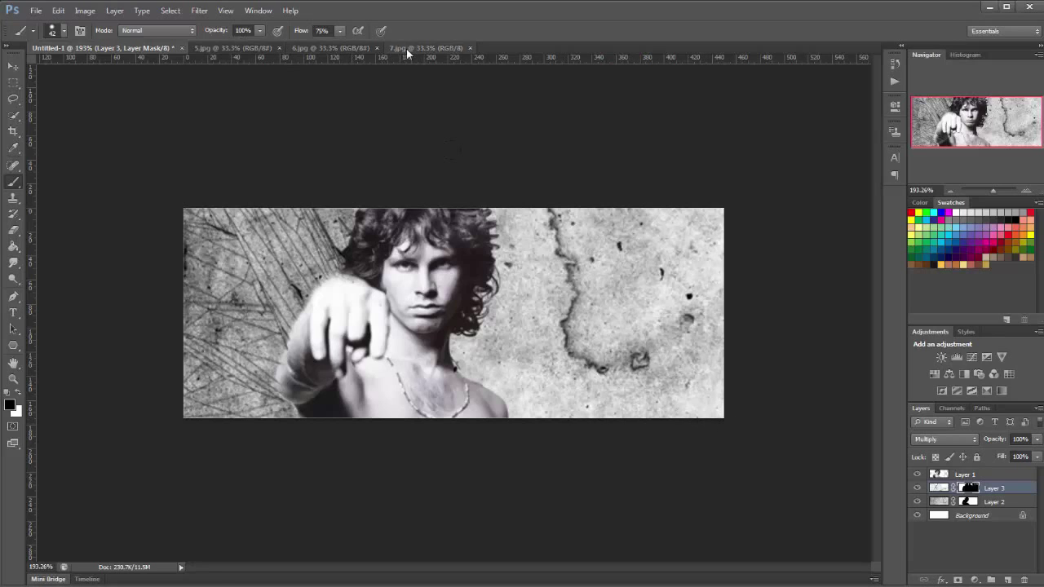
- Copy the 7.jpg wireframe into the banner as a layer beneath the portrait and close its source file
{"action": "left_click_drag", "start_coordinate": [424, 47], "coordinate": [441, 128]}
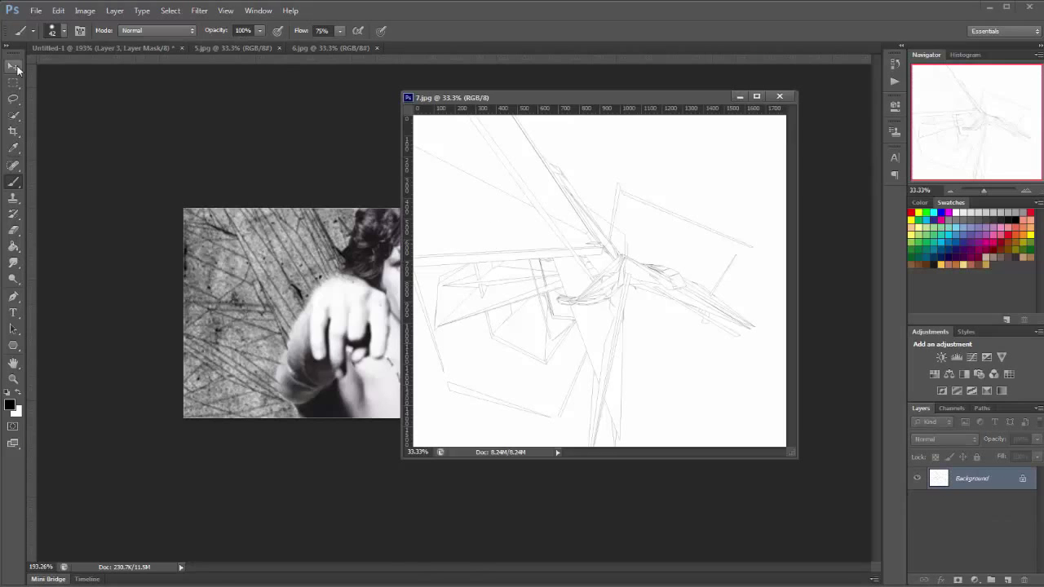
{"action": "left_click", "coordinate": [14, 66]}
{"action": "left_click_drag", "start_coordinate": [496, 287], "coordinate": [374, 295]}
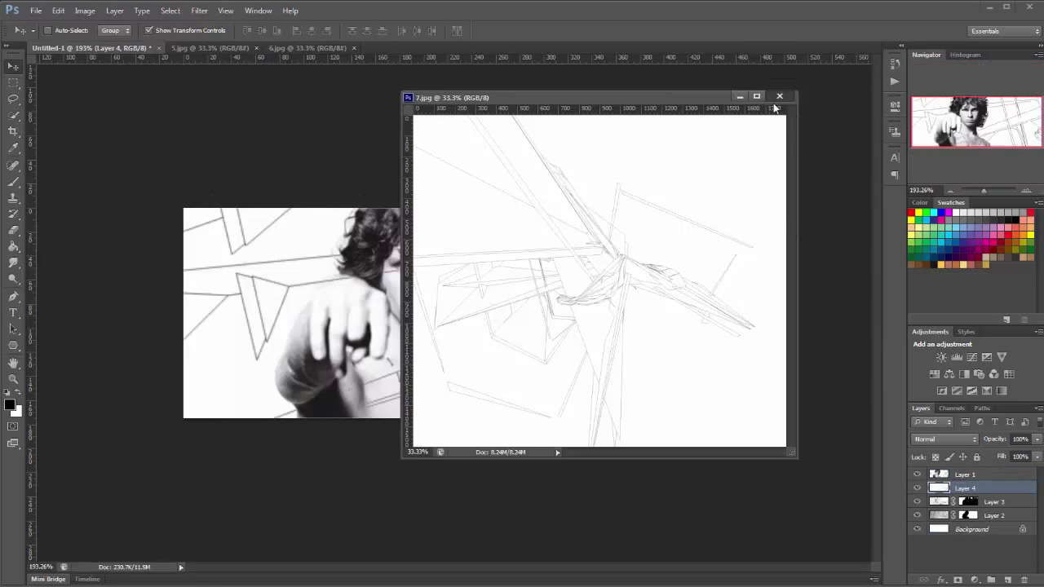
{"action": "left_click", "coordinate": [779, 97]}
- Set the new wireframe layer's blend mode to Multiply and shift its lines upward across the banner
{"action": "left_click", "coordinate": [924, 441]}
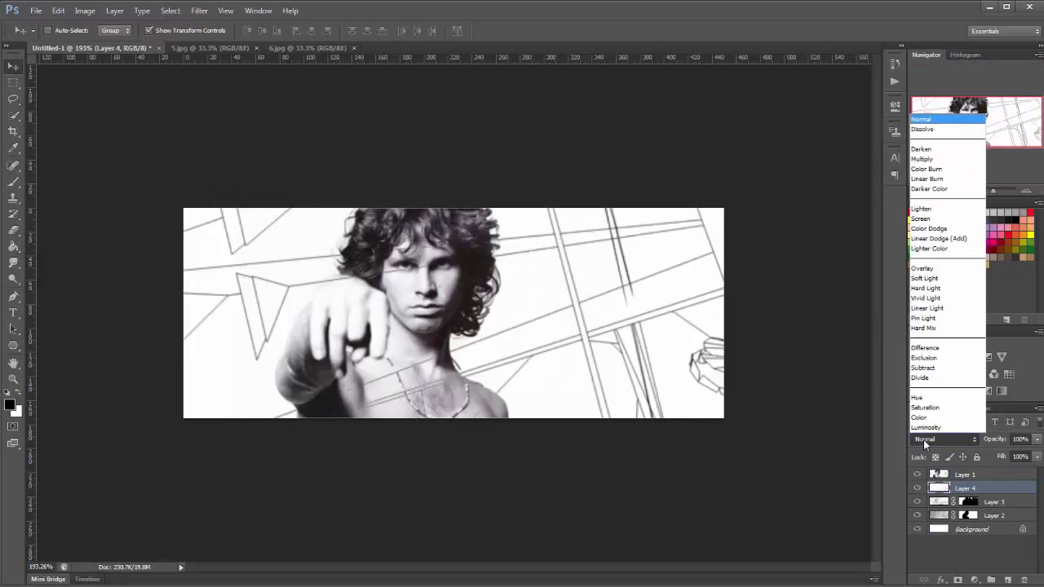
{"action": "left_click", "coordinate": [931, 156]}
{"action": "left_click_drag", "start_coordinate": [688, 372], "coordinate": [710, 269]}
- Rotate the new wireframe by about 69°, reposition it so its lines cross the background diagonally, and apply the transformation
{"action": "scroll", "coordinate": [316, 130], "scroll_direction": "down", "scroll_amount": 2}
{"action": "scroll", "coordinate": [316, 130], "scroll_direction": "down", "scroll_amount": 5}
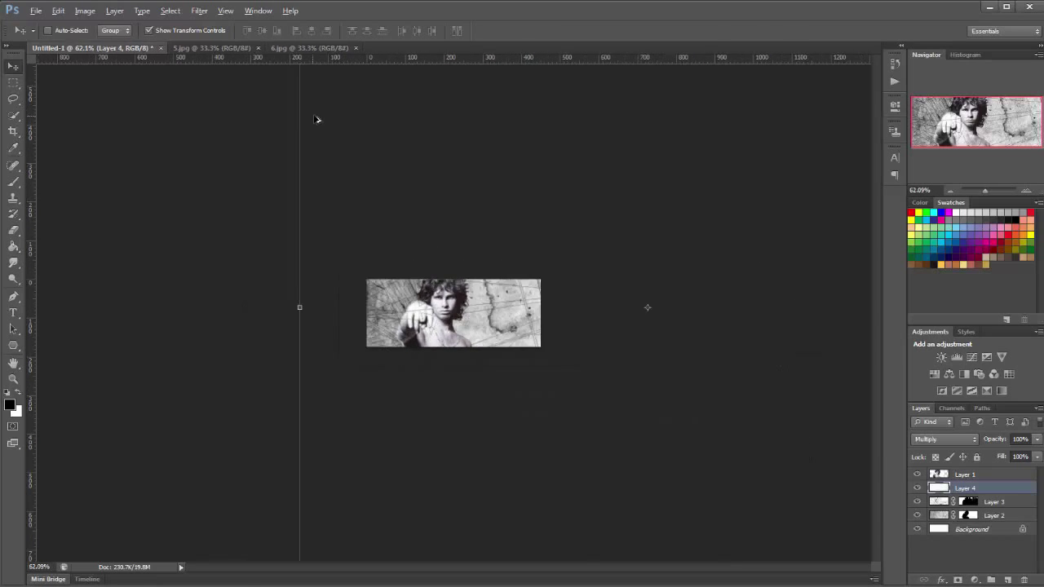
{"action": "left_click_drag", "start_coordinate": [378, 75], "coordinate": [623, 192]}
{"action": "left_click_drag", "start_coordinate": [655, 290], "coordinate": [559, 351]}
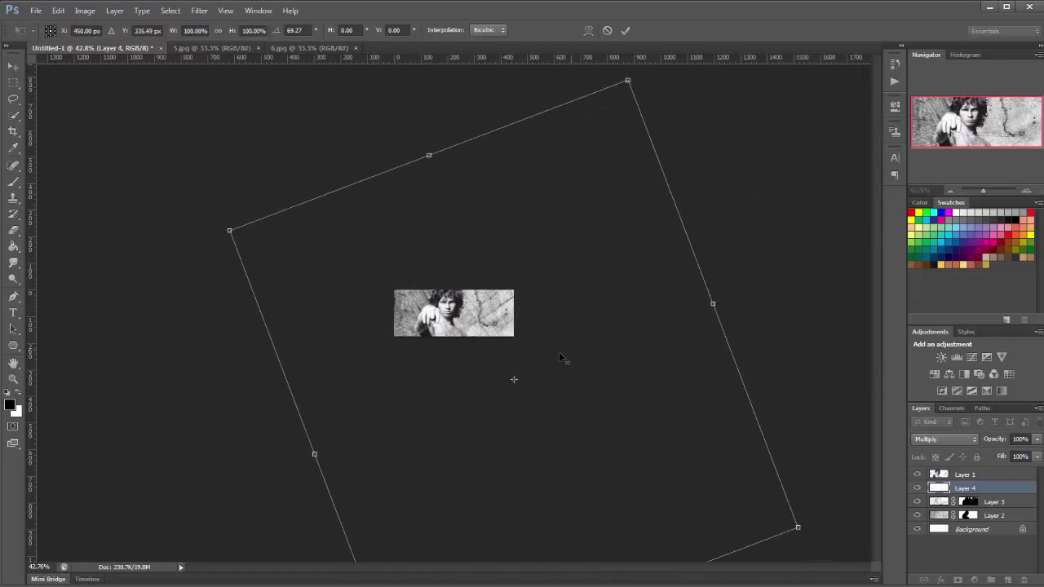
{"action": "scroll", "coordinate": [559, 351], "scroll_direction": "up", "scroll_amount": 3}
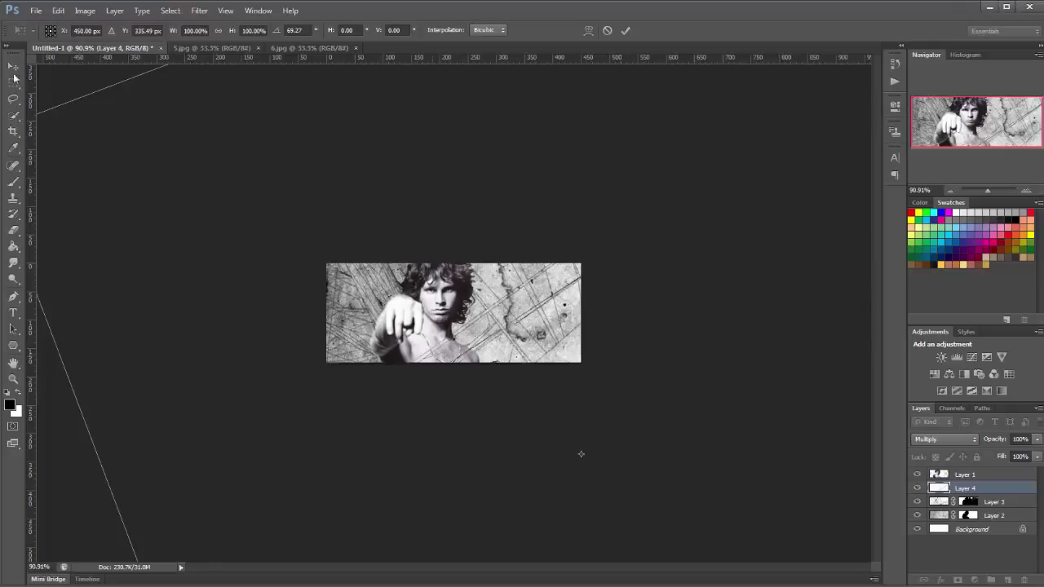
{"action": "left_click", "coordinate": [13, 67]}
{"action": "left_click", "coordinate": [462, 230]}
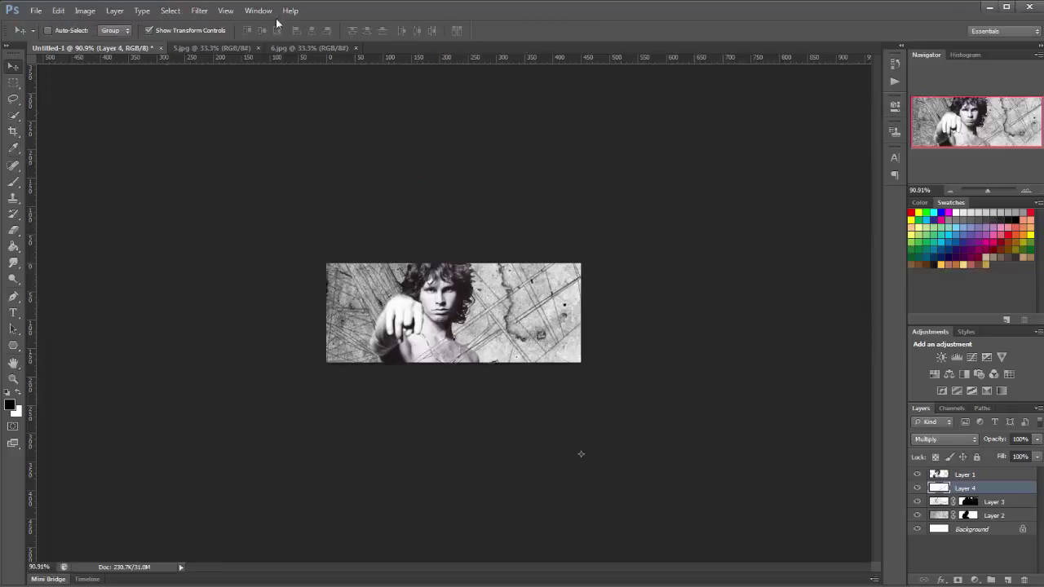
- Add a layer mask to Layer 4 and paint black over the man's hand and chest to remove its lines there
{"action": "left_click", "coordinate": [226, 10]}
{"action": "left_click", "coordinate": [245, 135]}
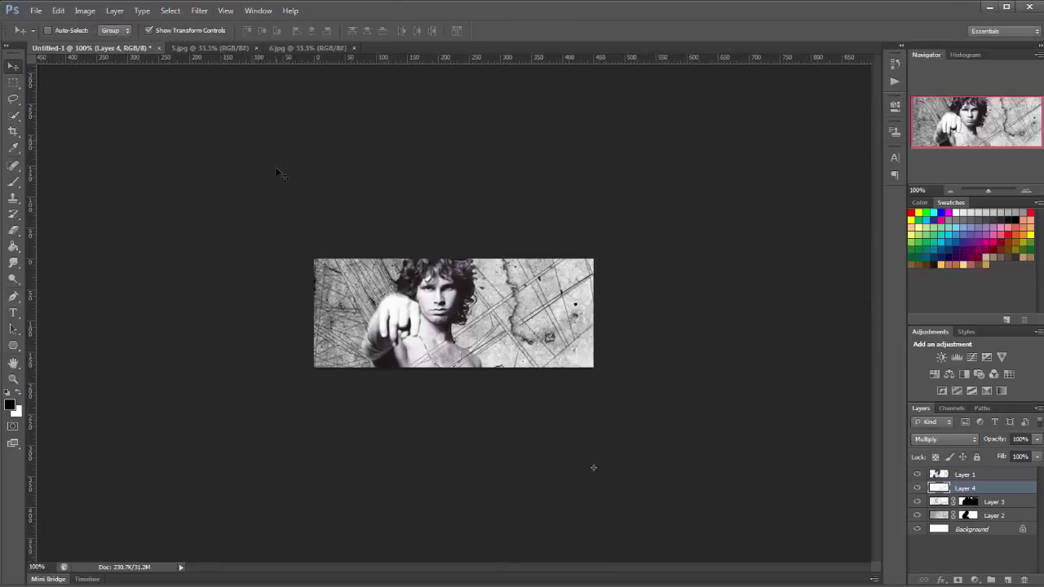
{"action": "left_click", "coordinate": [959, 580]}
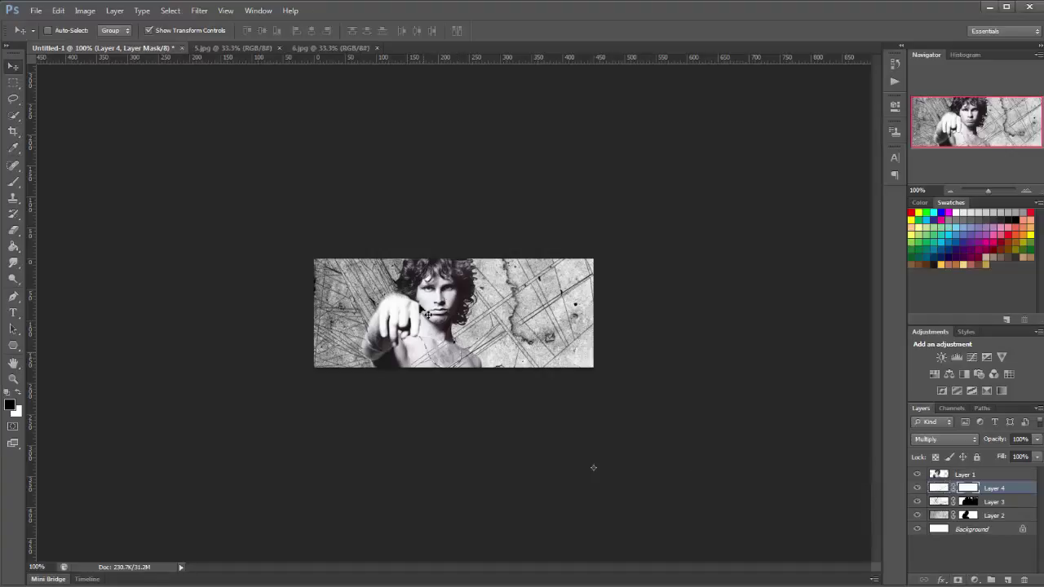
{"action": "left_click", "coordinate": [13, 181]}
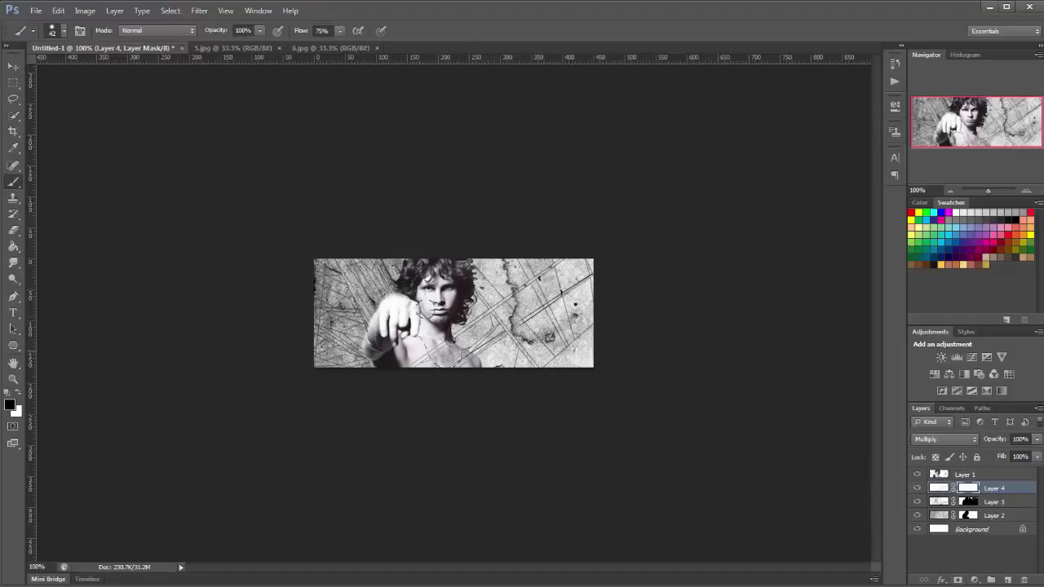
{"action": "mouse_move", "coordinate": [412, 327]}
{"action": "left_mouse_down"}
{"action": "mouse_move", "coordinate": [460, 363]}
{"action": "mouse_move", "coordinate": [398, 347]}
{"action": "left_mouse_up"}
- Move the grunge texture on Layer 2 downward so its crack runs through the background beside the man
{"action": "left_click", "coordinate": [940, 515]}
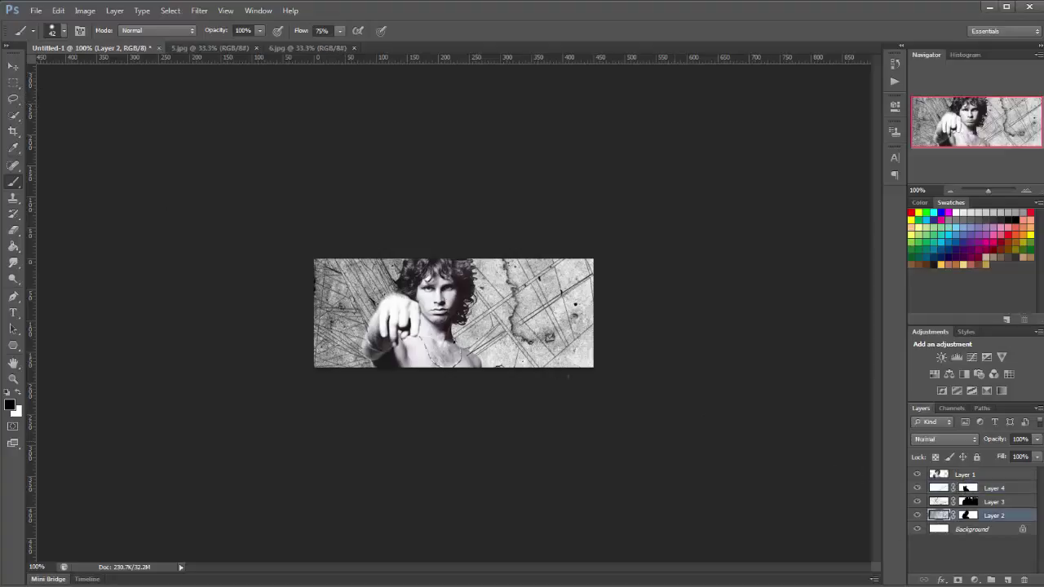
{"action": "left_click", "coordinate": [13, 67]}
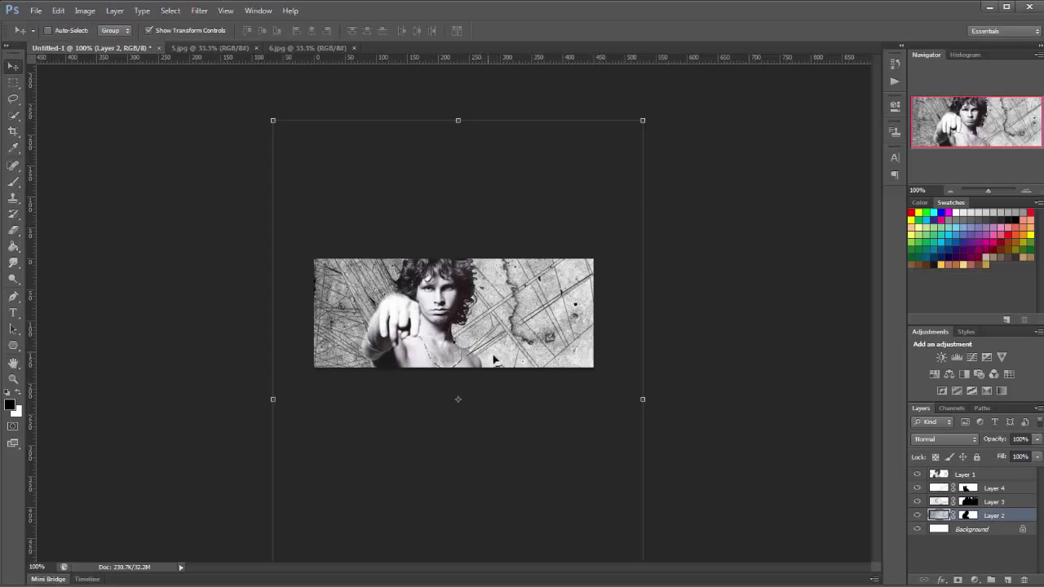
{"action": "left_click_drag", "start_coordinate": [499, 350], "coordinate": [490, 388]}
- Paint black on the grunge texture's mask over the outstretched hand and arm to uncover them
{"action": "left_click", "coordinate": [966, 515]}
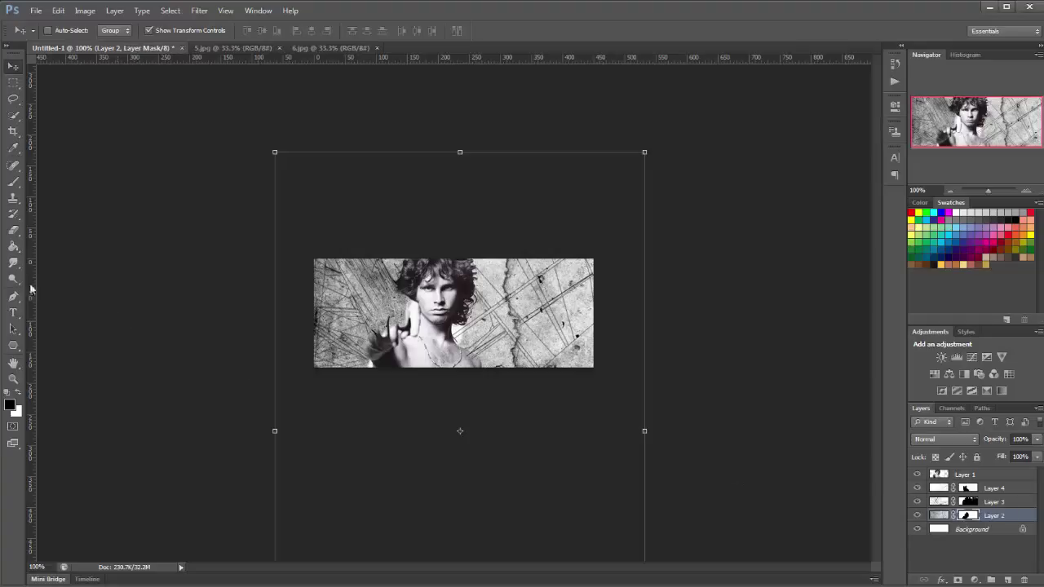
{"action": "left_click", "coordinate": [13, 181]}
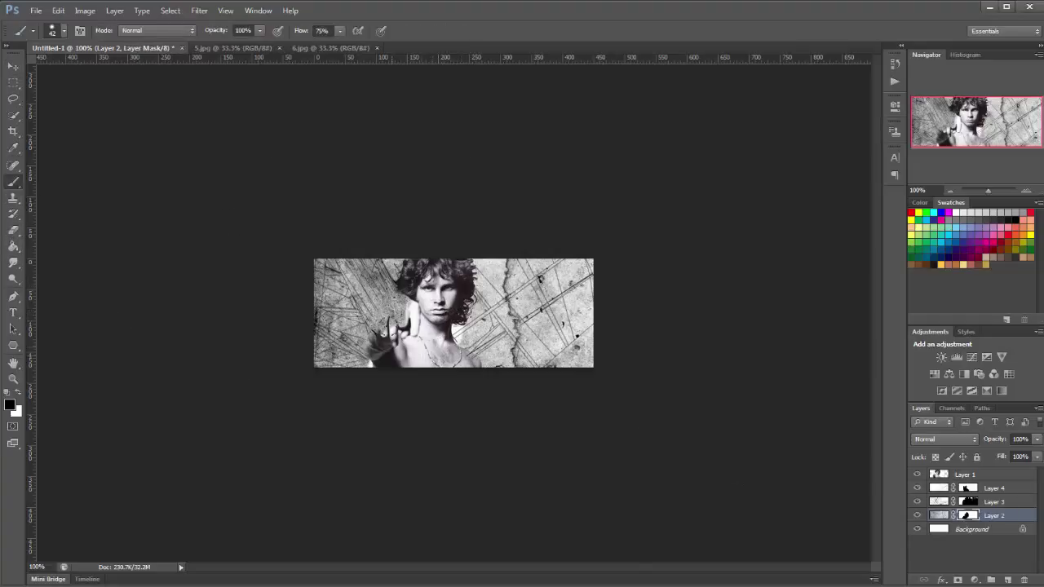
{"action": "mouse_move", "coordinate": [392, 320]}
{"action": "left_mouse_down"}
{"action": "mouse_move", "coordinate": [395, 306]}
{"action": "mouse_move", "coordinate": [369, 349]}
{"action": "mouse_move", "coordinate": [400, 299]}
{"action": "mouse_move", "coordinate": [416, 314]}
{"action": "left_mouse_up"}
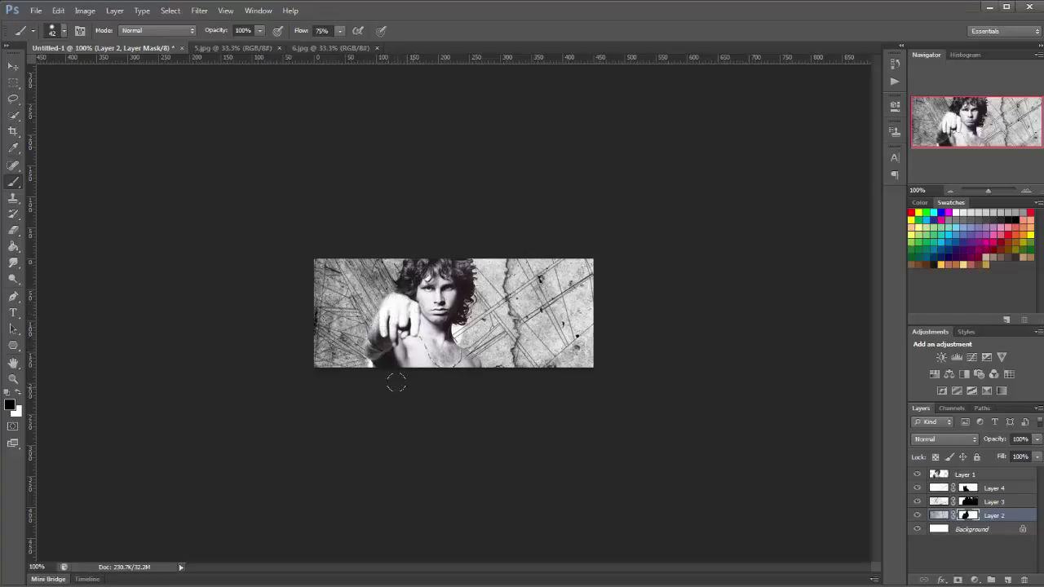
- Paint white on the grunge texture's mask along the lower edge of the outstretched arm to restore the background
{"action": "left_click", "coordinate": [19, 396]}
{"action": "scroll", "coordinate": [235, 303], "scroll_direction": "up", "scroll_amount": 3}
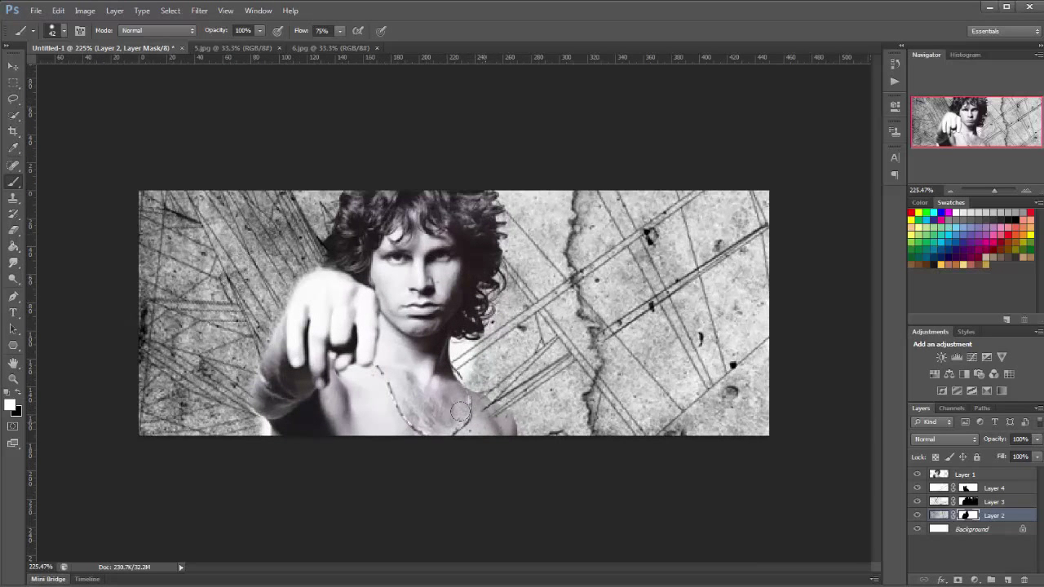
{"action": "left_click_drag", "start_coordinate": [259, 417], "coordinate": [263, 430]}
- Switch the painting colour to black and select Layer 4's mask for touching up its lines around the man
{"action": "left_click", "coordinate": [19, 395]}
{"action": "key", "text": "alt+]"}
{"action": "key", "text": "alt+]"}
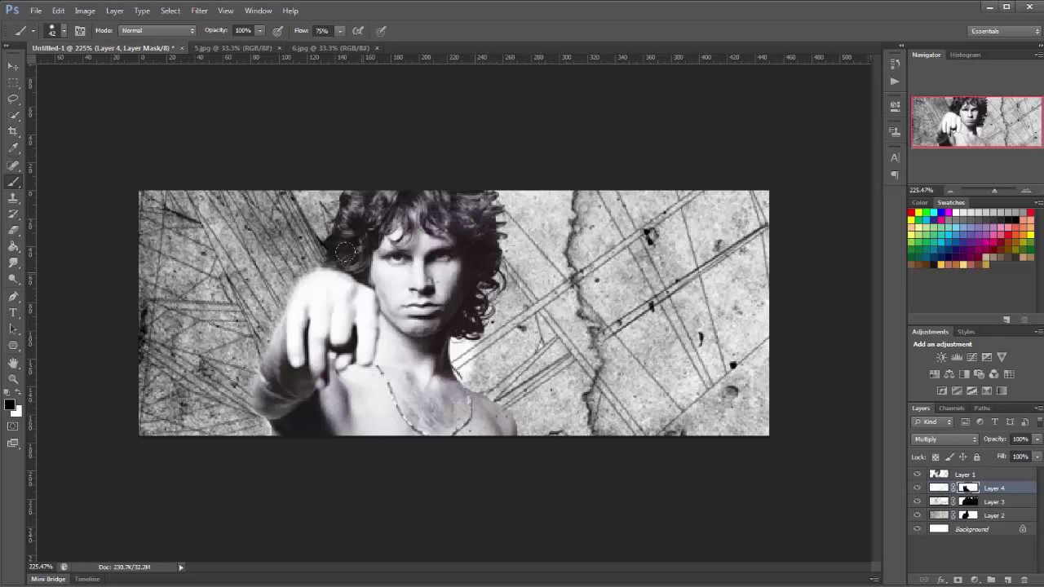
{"action": "left_click", "coordinate": [226, 11]}
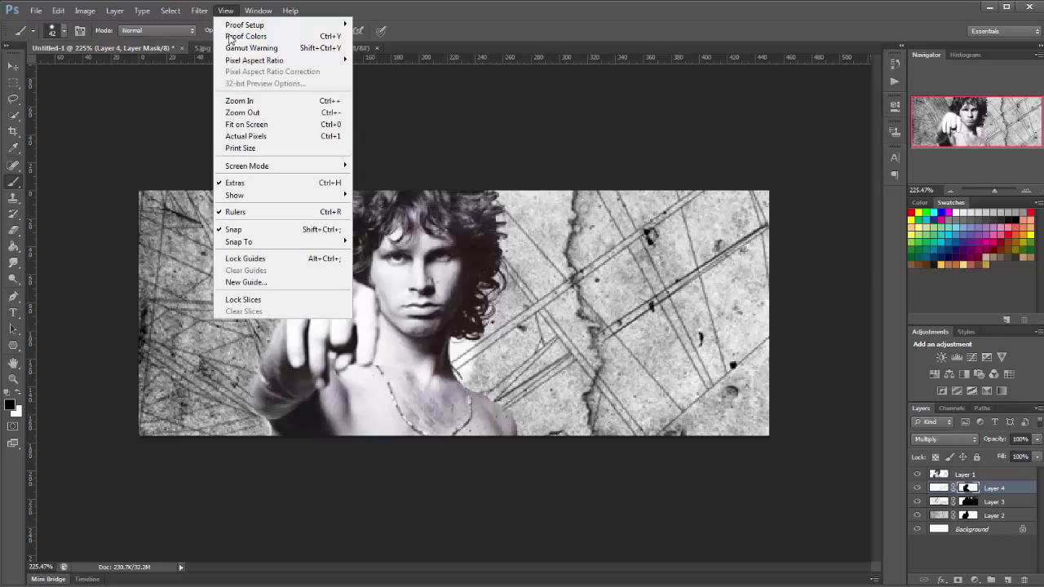
{"action": "left_click", "coordinate": [410, 199]}
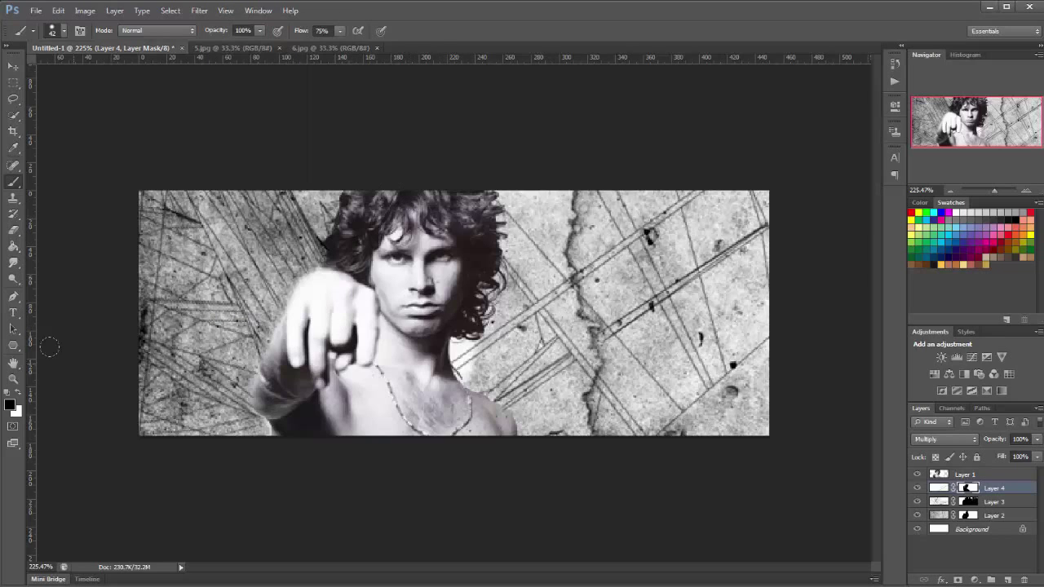
- Paint white on Layer 2's mask beside the man's neck and shoulder to fill in the grunge background, viewing the banner at 100%
{"action": "left_click", "coordinate": [963, 516]}
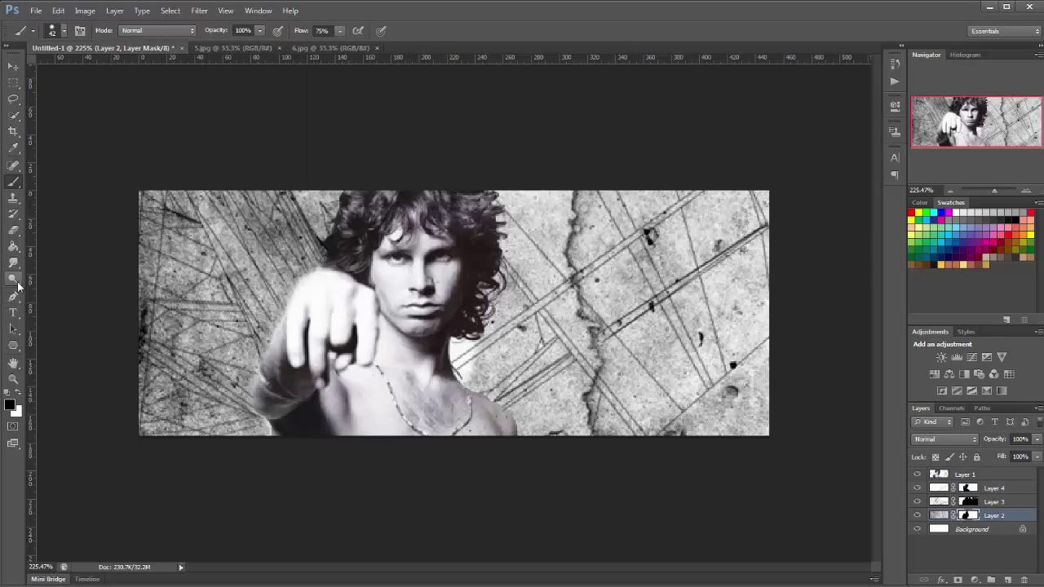
{"action": "left_click", "coordinate": [19, 397]}
{"action": "left_click_drag", "start_coordinate": [469, 356], "coordinate": [460, 378]}
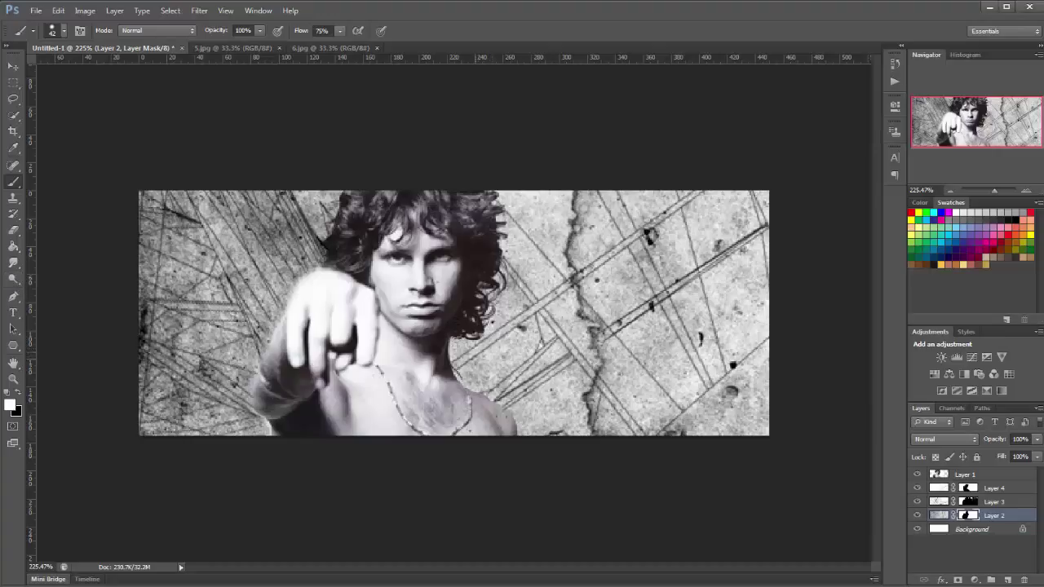
{"action": "left_click", "coordinate": [225, 9]}
{"action": "left_click", "coordinate": [245, 136]}
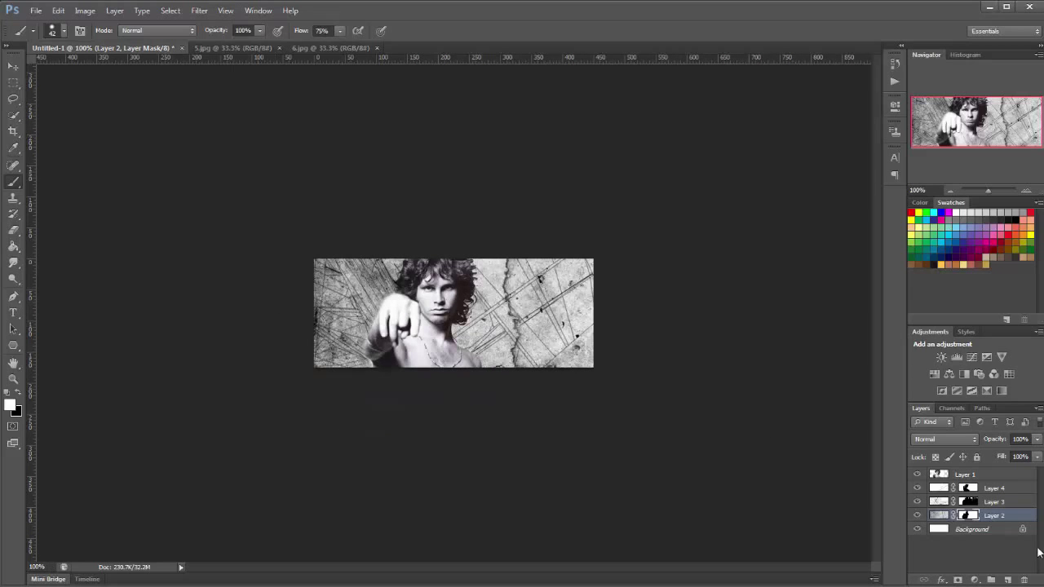
- Add a new layer above the portrait and draw a white three-sided polygon about 117 by 117 px beside the man's face
{"action": "left_click", "coordinate": [997, 478]}
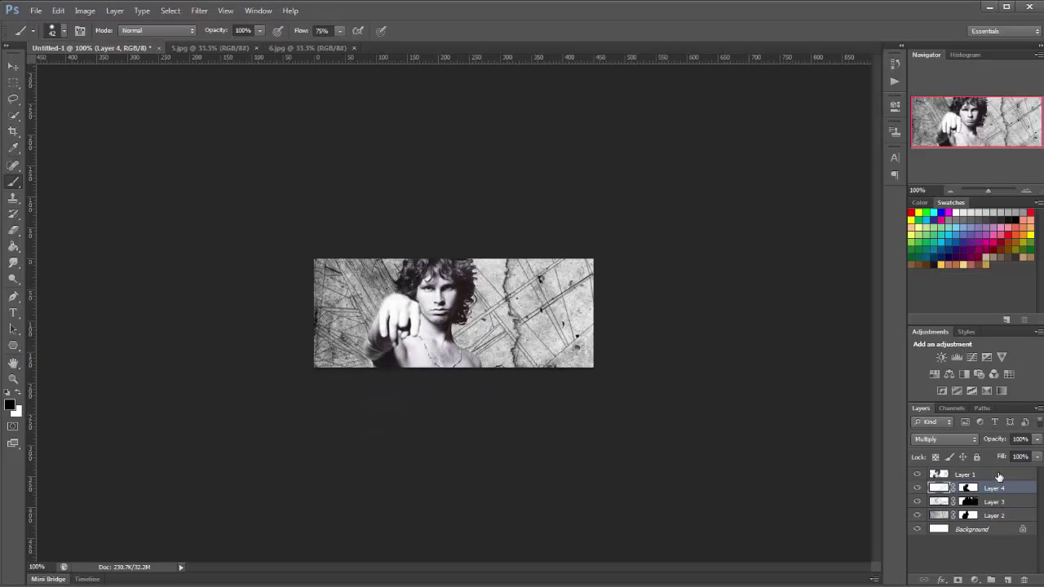
{"action": "left_click", "coordinate": [1007, 579]}
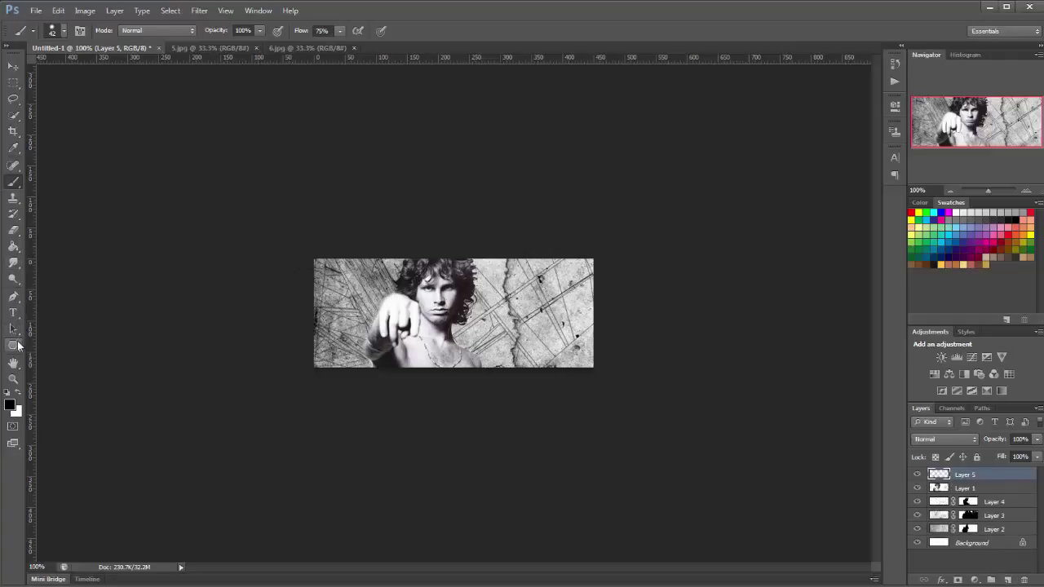
{"action": "left_click", "coordinate": [18, 345]}
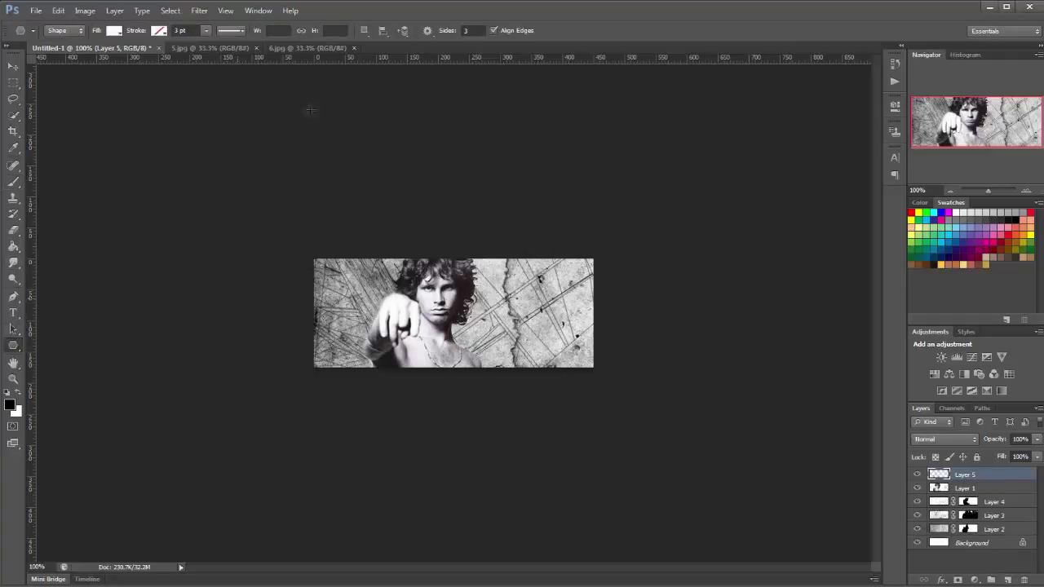
{"action": "left_click", "coordinate": [477, 31]}
{"action": "left_click_drag", "start_coordinate": [491, 294], "coordinate": [522, 317]}
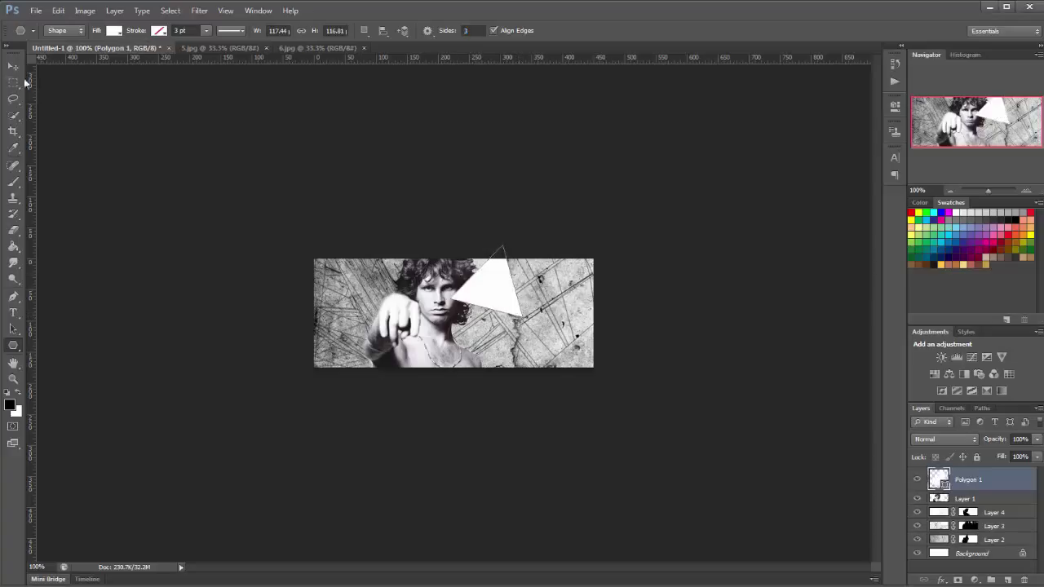
- Move the white triangle onto the grunge background beside the man and rotate it -10°, applying the transformation
{"action": "left_click", "coordinate": [13, 66]}
{"action": "left_click_drag", "start_coordinate": [488, 282], "coordinate": [512, 310]}
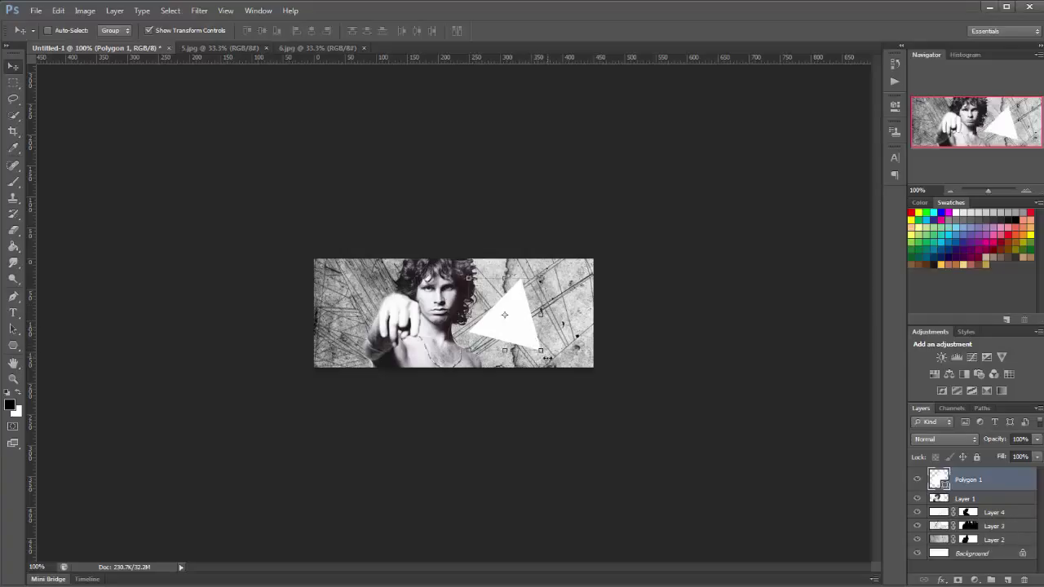
{"action": "left_click_drag", "start_coordinate": [551, 360], "coordinate": [564, 357]}
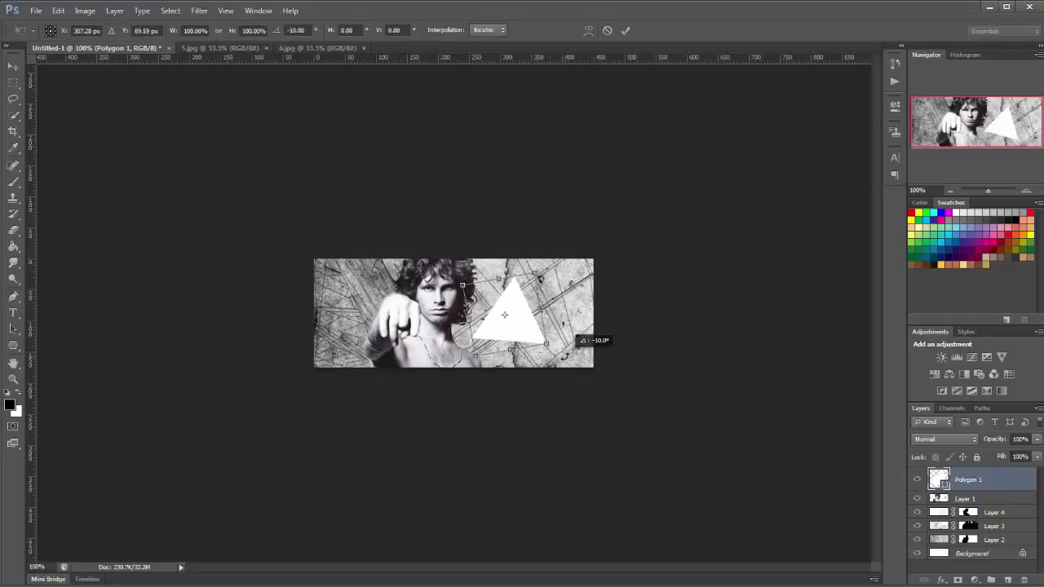
{"action": "left_click", "coordinate": [13, 65]}
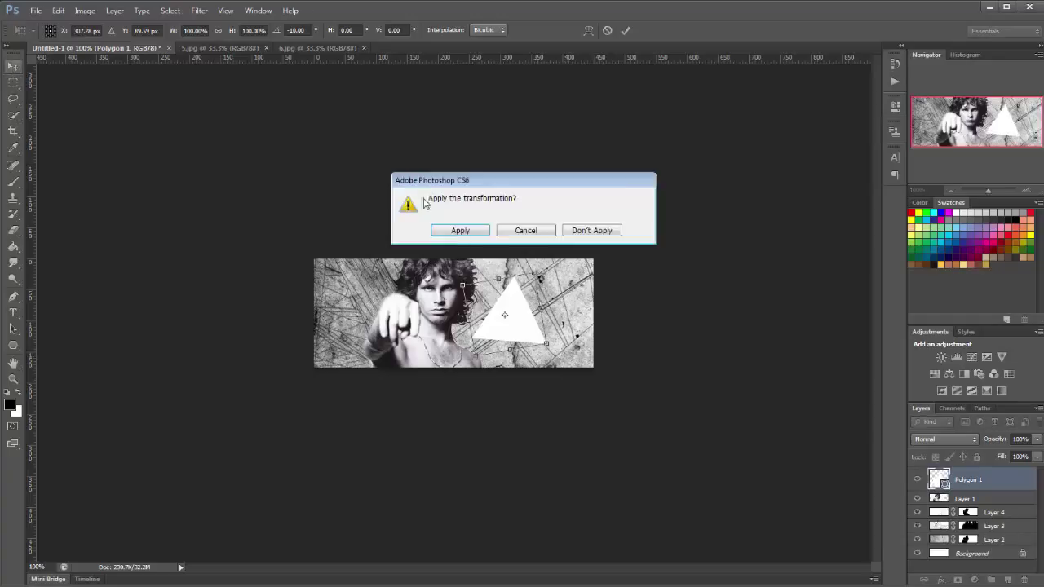
{"action": "left_click", "coordinate": [460, 231]}
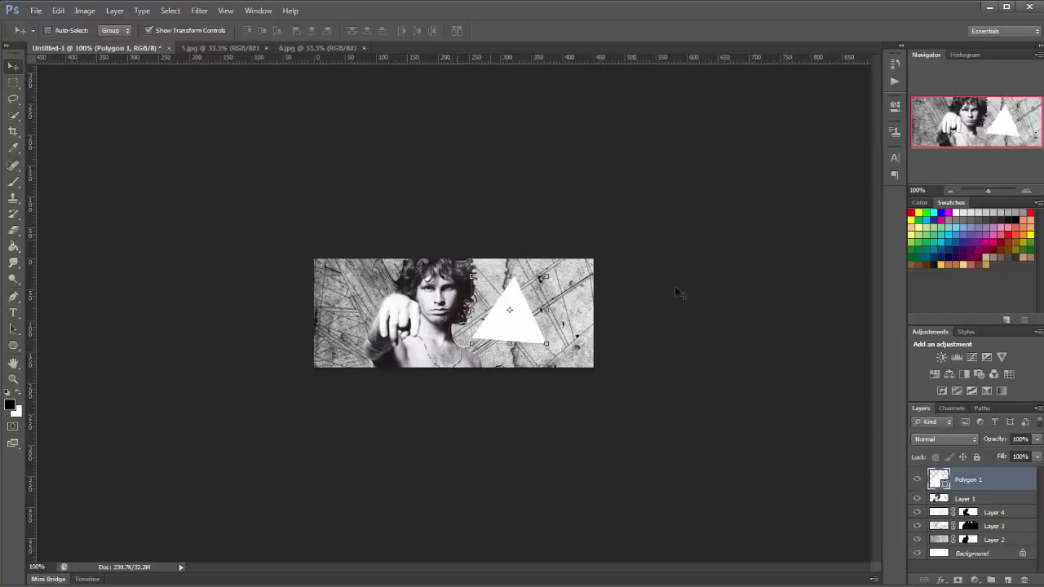
- Rasterize the Polygon 1 triangle layer and duplicate it
{"action": "right_click", "coordinate": [1002, 480]}
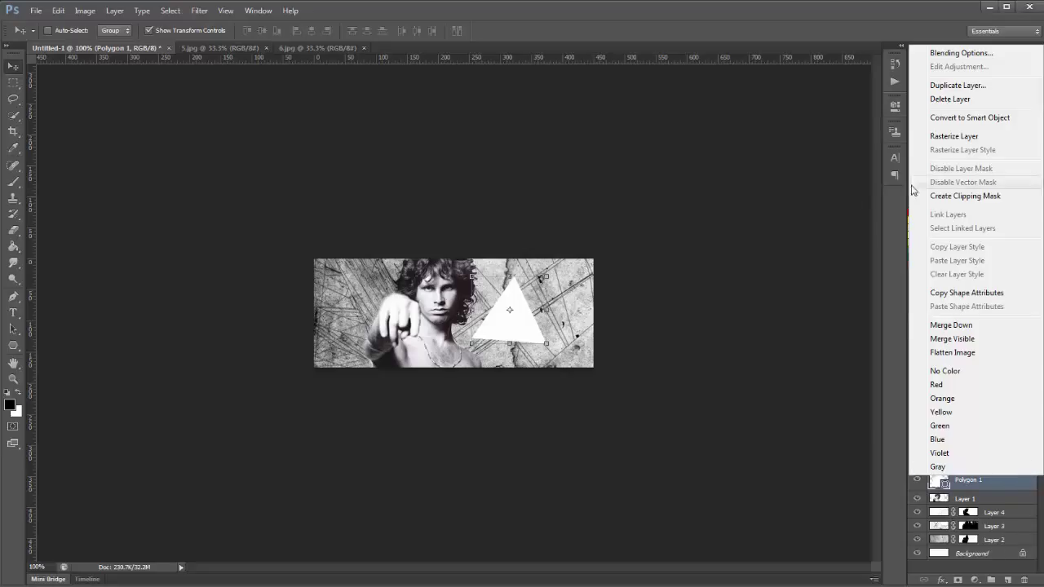
{"action": "left_click", "coordinate": [937, 145]}
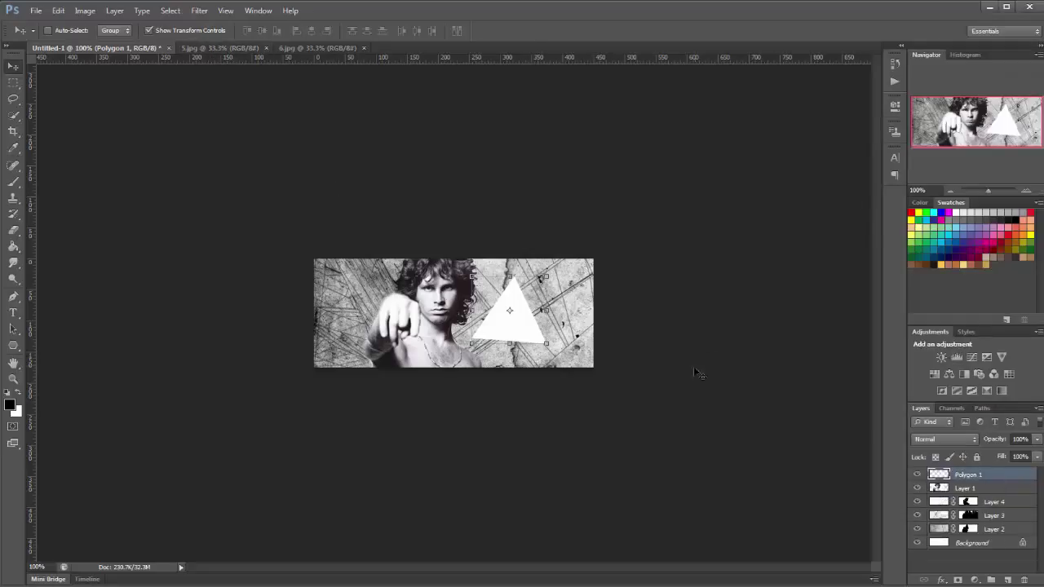
{"action": "key", "text": "ctrl+j"}
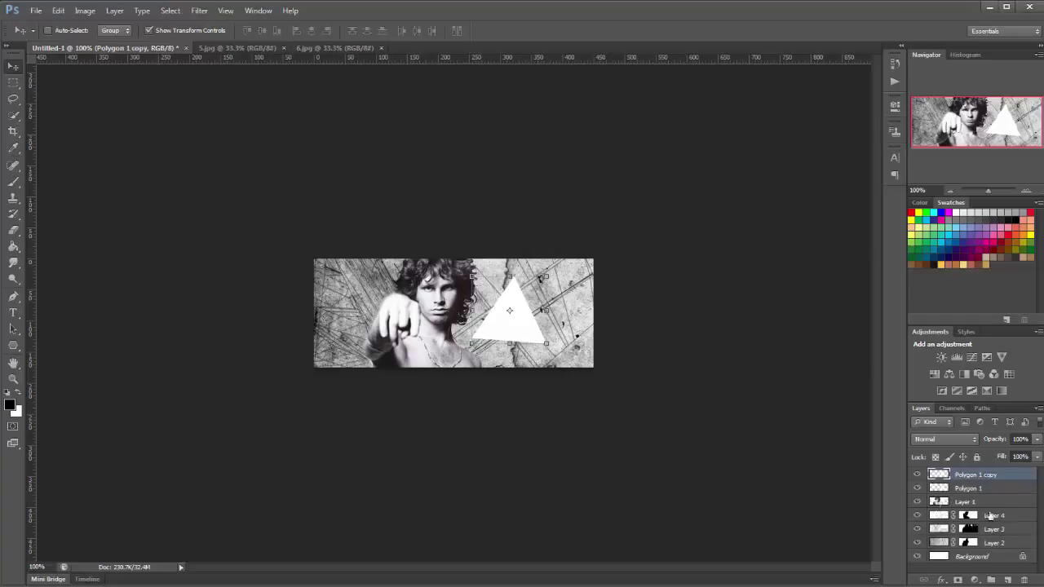
- Apply a black (000000) Color Overlay to the duplicate triangle layer
{"action": "double_click", "coordinate": [1018, 478]}
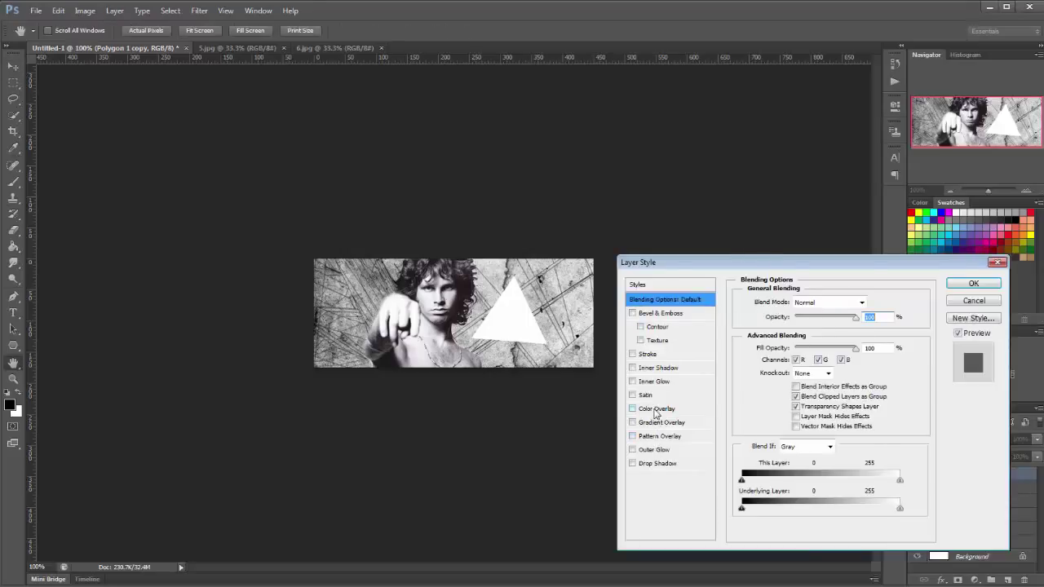
{"action": "left_click", "coordinate": [655, 409]}
{"action": "left_click", "coordinate": [871, 304]}
{"action": "type", "text": "0"}
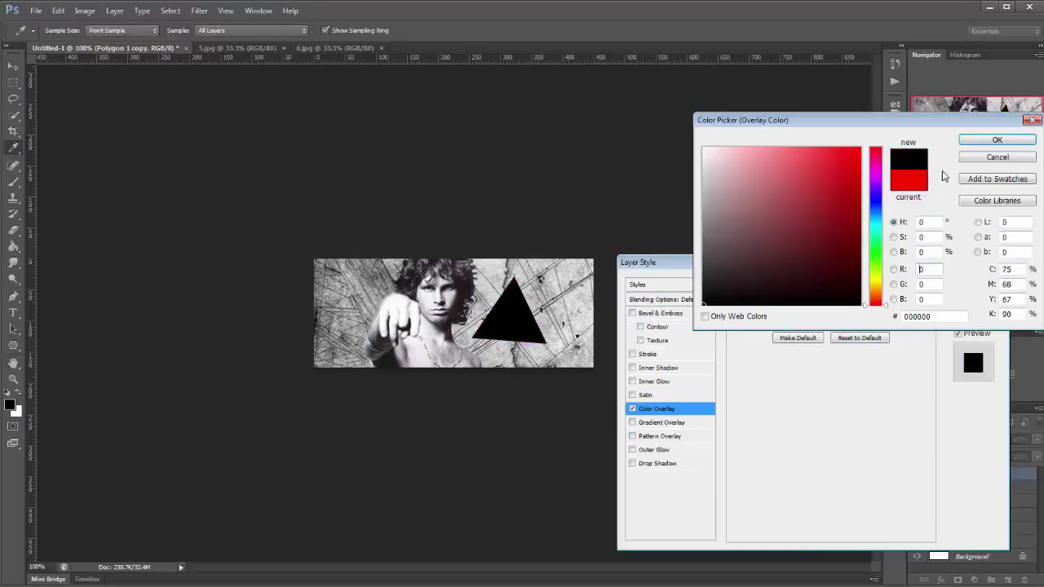
{"action": "left_click", "coordinate": [997, 140]}
{"action": "left_click", "coordinate": [984, 283]}
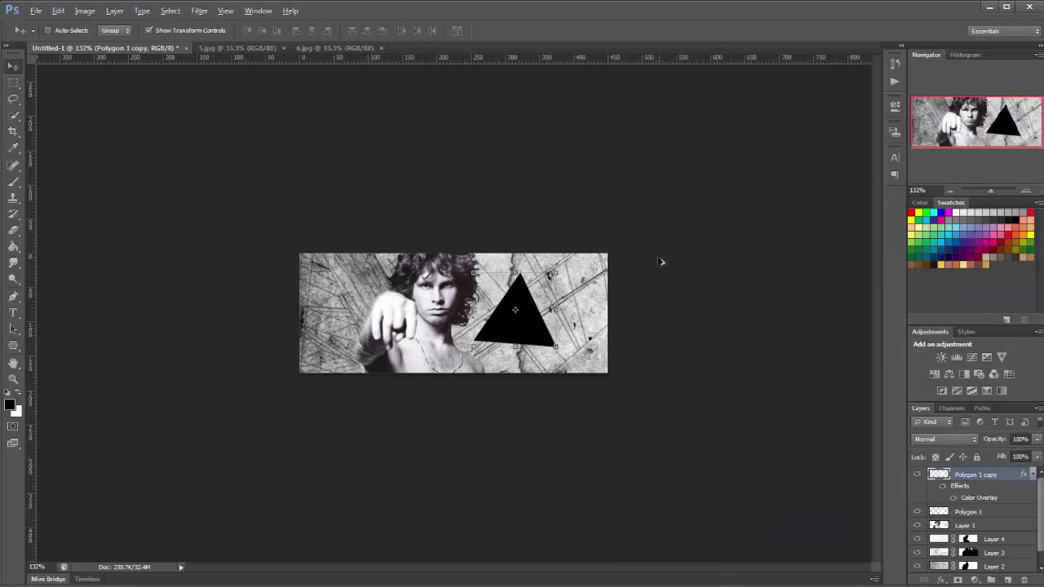
- Scale the black triangle to about 59% inside the white one, apply the transformation and hide the transform controls
{"action": "scroll", "coordinate": [661, 262], "scroll_direction": "up", "scroll_amount": 5}
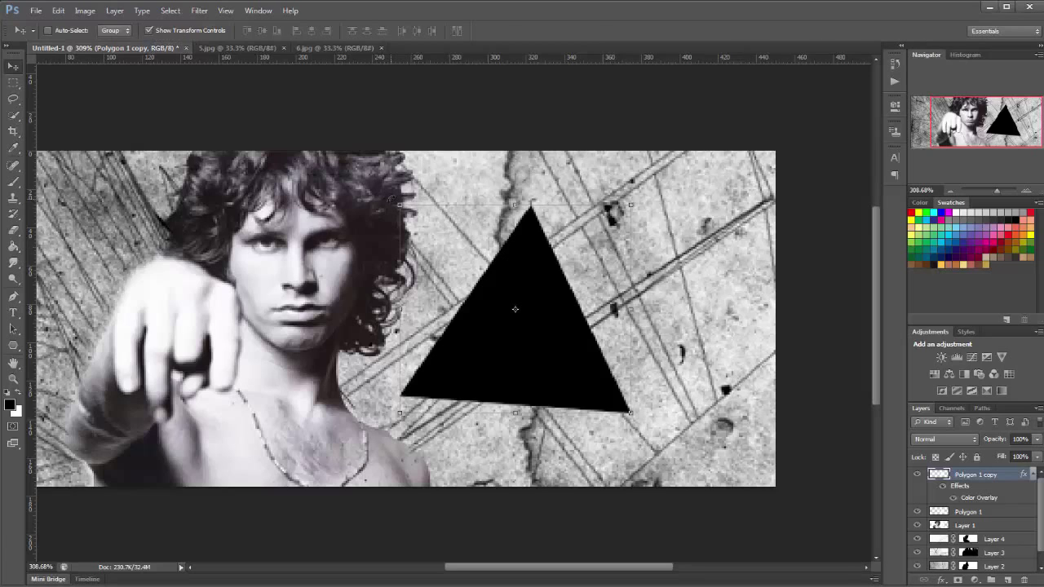
{"action": "left_click_drag", "start_coordinate": [399, 203], "coordinate": [451, 250]}
{"action": "left_click_drag", "start_coordinate": [629, 412], "coordinate": [575, 377]}
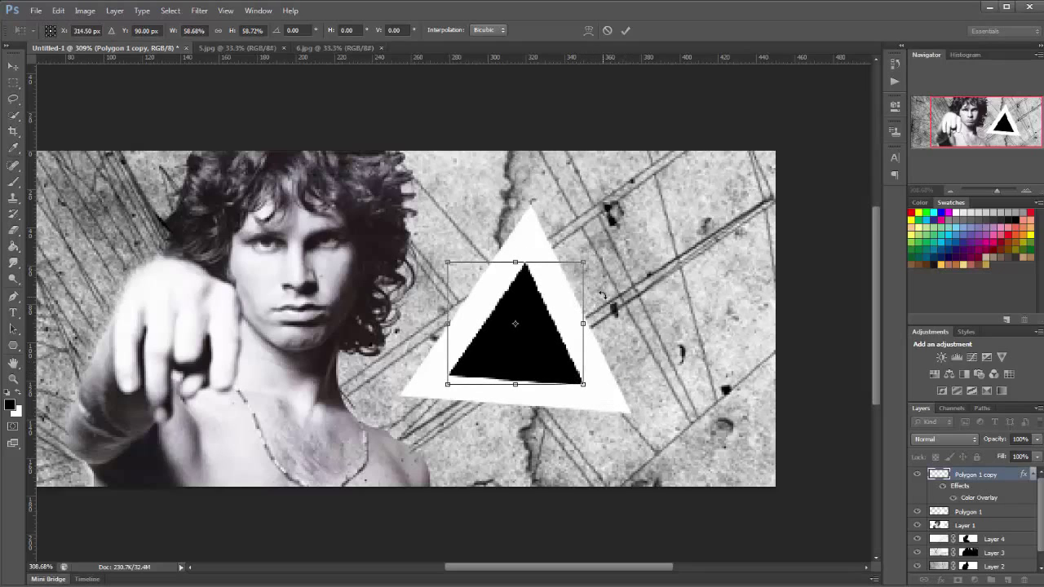
{"action": "left_click", "coordinate": [14, 66]}
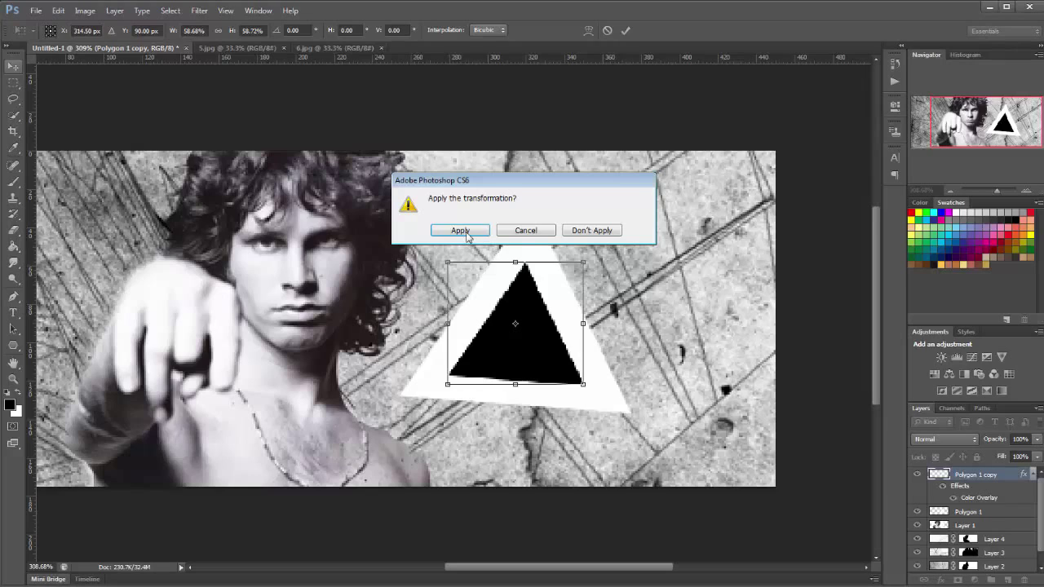
{"action": "left_click", "coordinate": [461, 232]}
{"action": "left_click", "coordinate": [149, 30]}
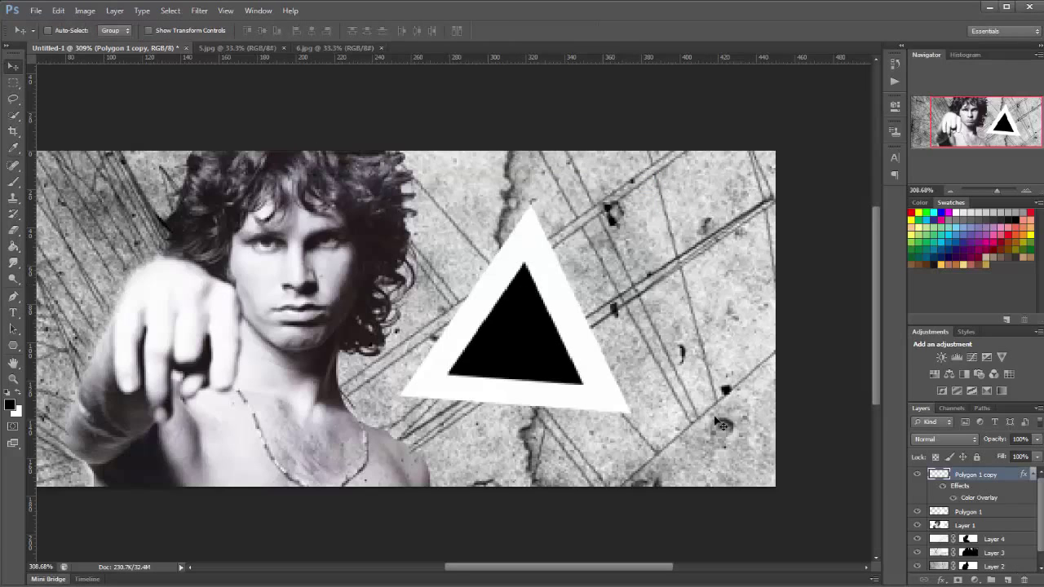
- Cut the black triangle's outline out of the Polygon 1 layer, hide the black copy and deselect
{"action": "left_click", "coordinate": [941, 477], "text": "ctrl"}
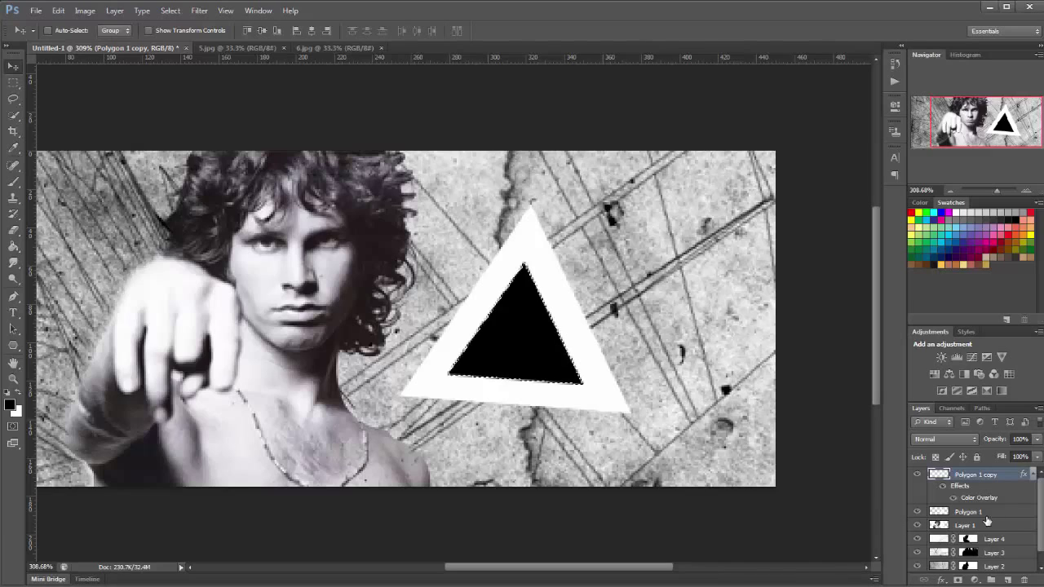
{"action": "left_click", "coordinate": [1004, 513]}
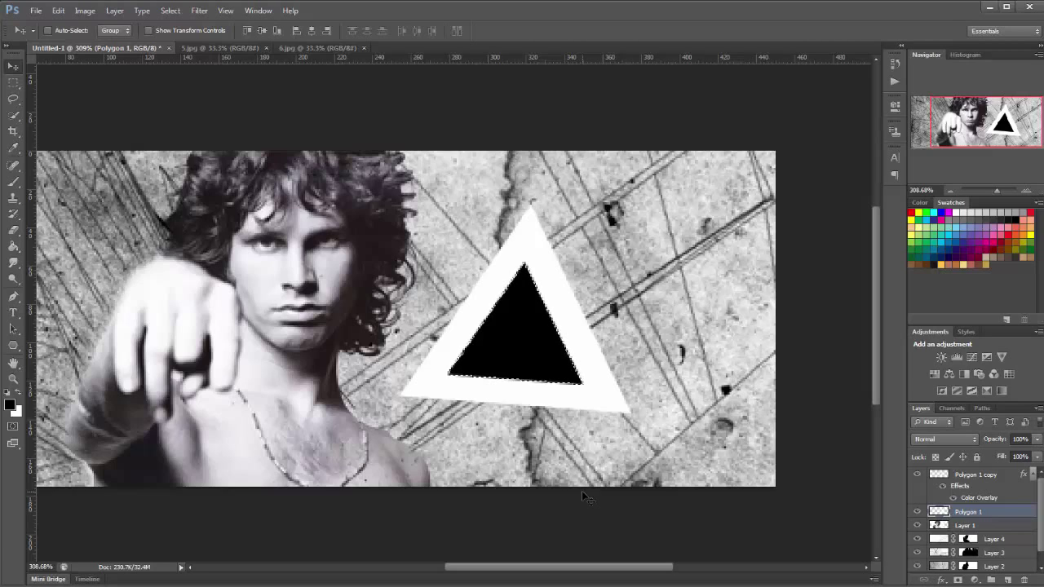
{"action": "left_click", "coordinate": [917, 475]}
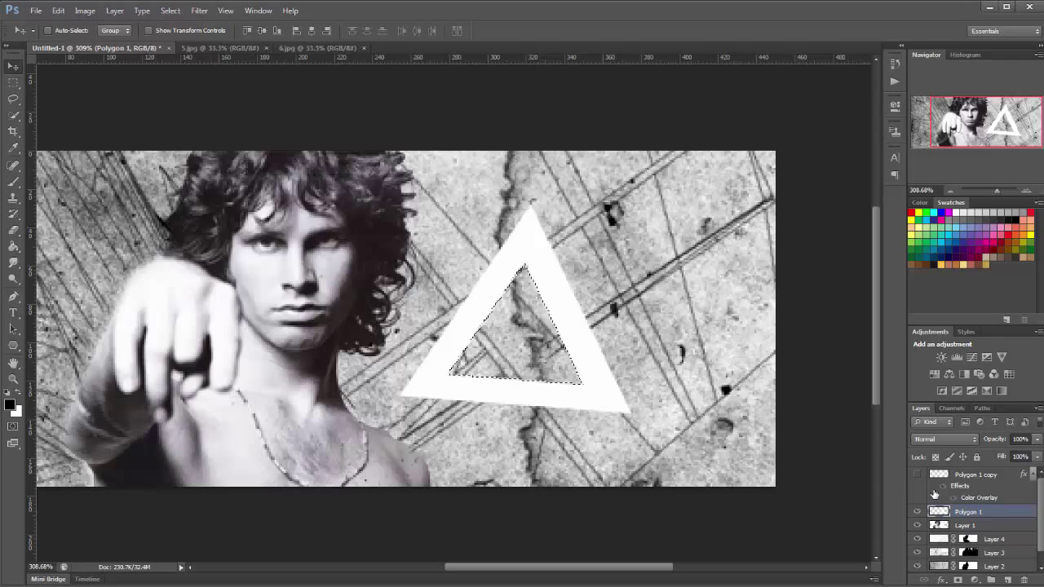
{"action": "key", "text": "ctrl+d"}
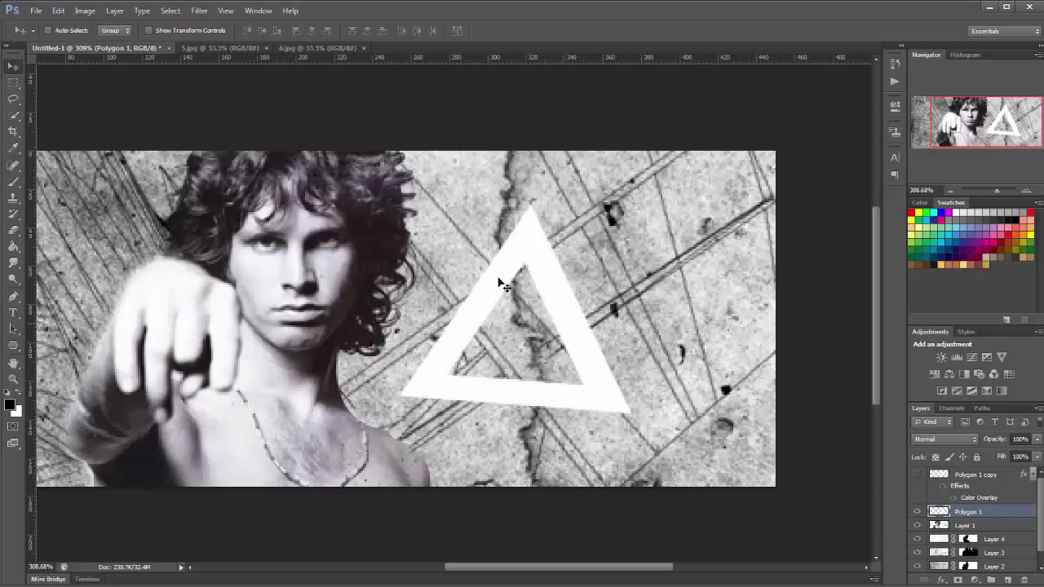
- Hide the Polygon 1 layer, add a new layer above it and fill that with the visible banner using Apply Image
{"action": "left_click", "coordinate": [225, 11]}
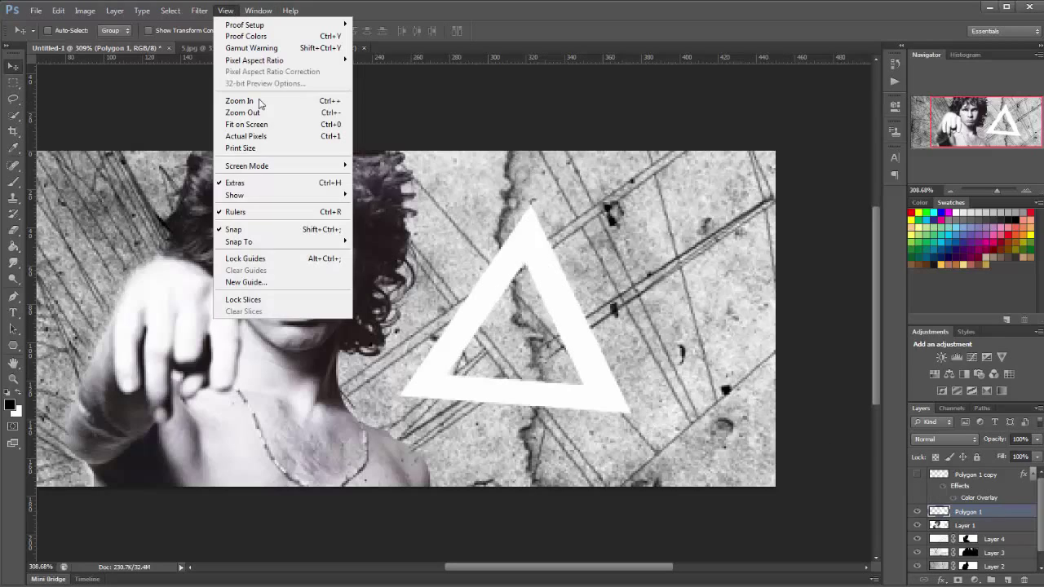
{"action": "left_click", "coordinate": [260, 137]}
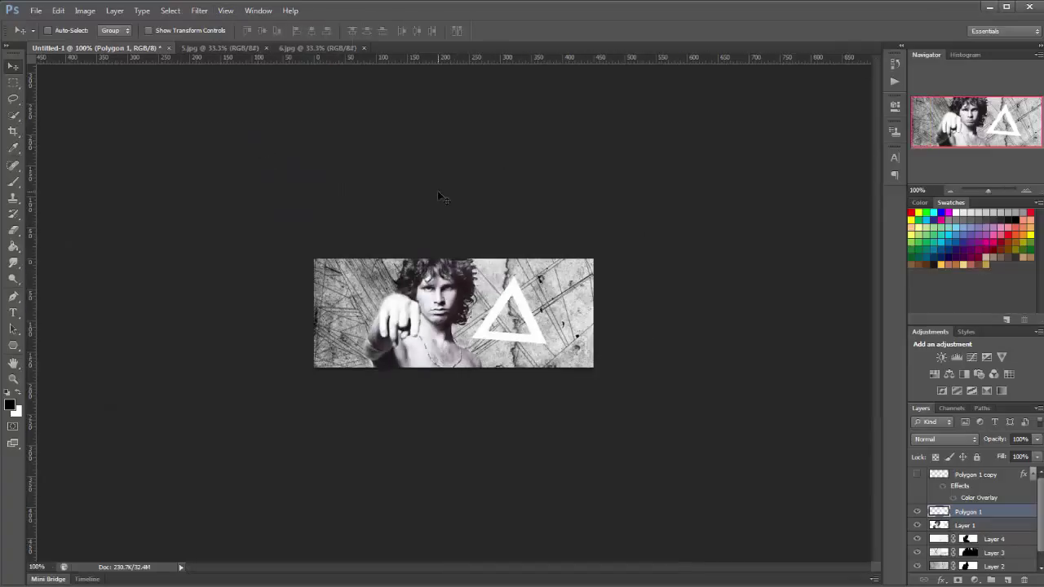
{"action": "left_click", "coordinate": [919, 514]}
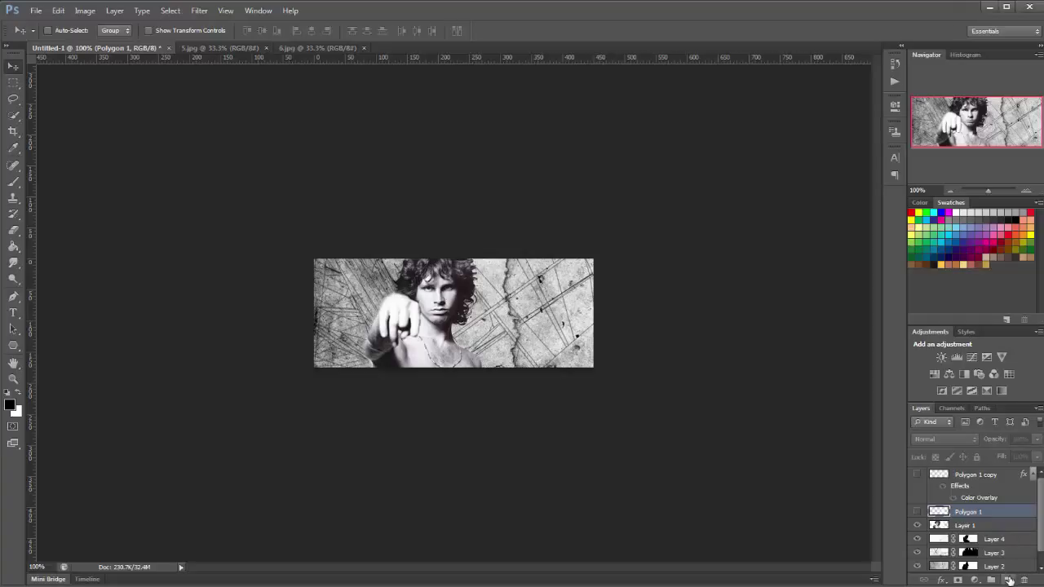
{"action": "left_click", "coordinate": [1007, 580]}
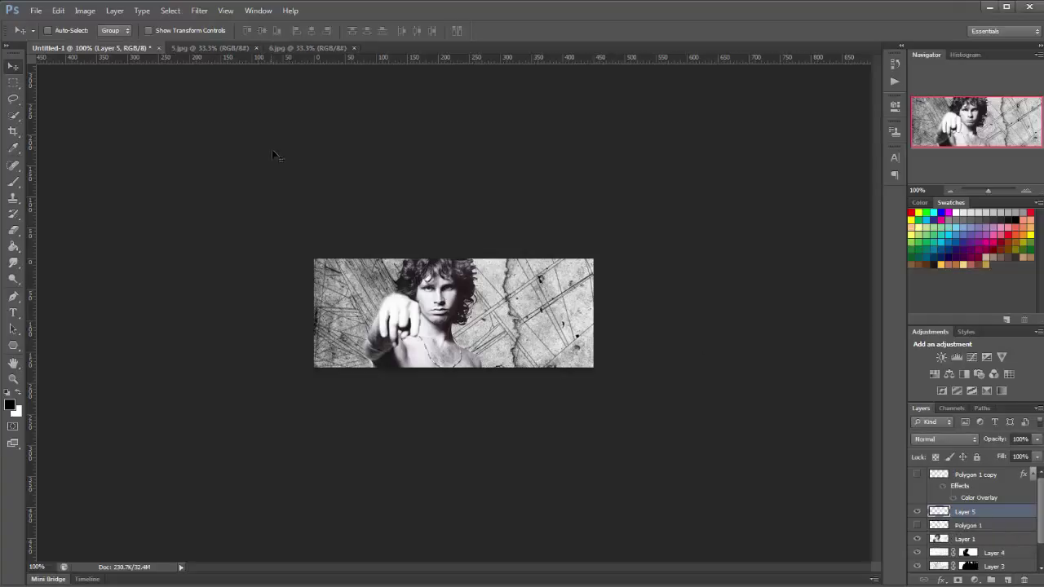
{"action": "left_click", "coordinate": [85, 11]}
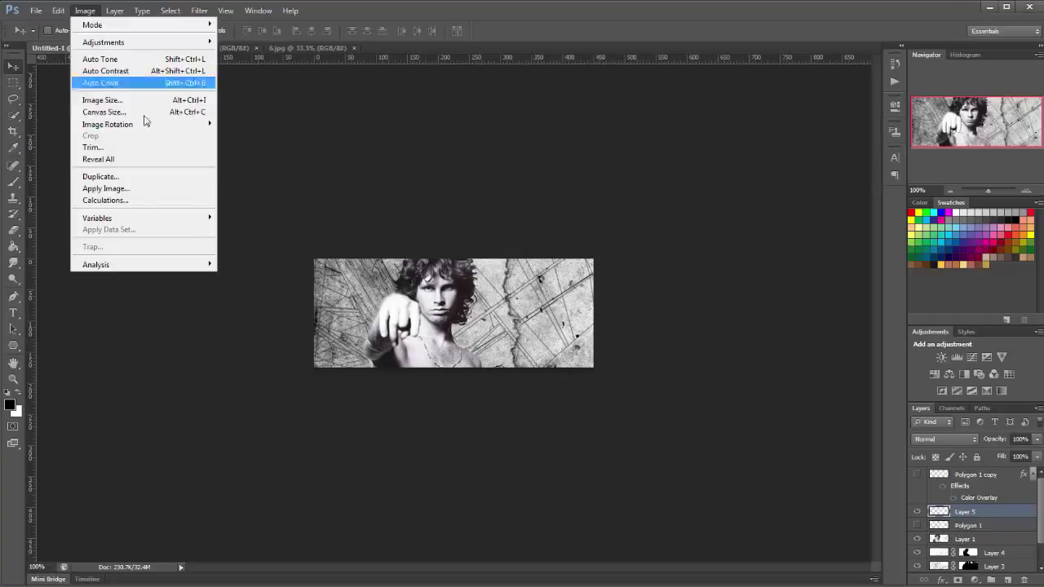
{"action": "left_click", "coordinate": [143, 189]}
{"action": "left_click", "coordinate": [624, 186]}
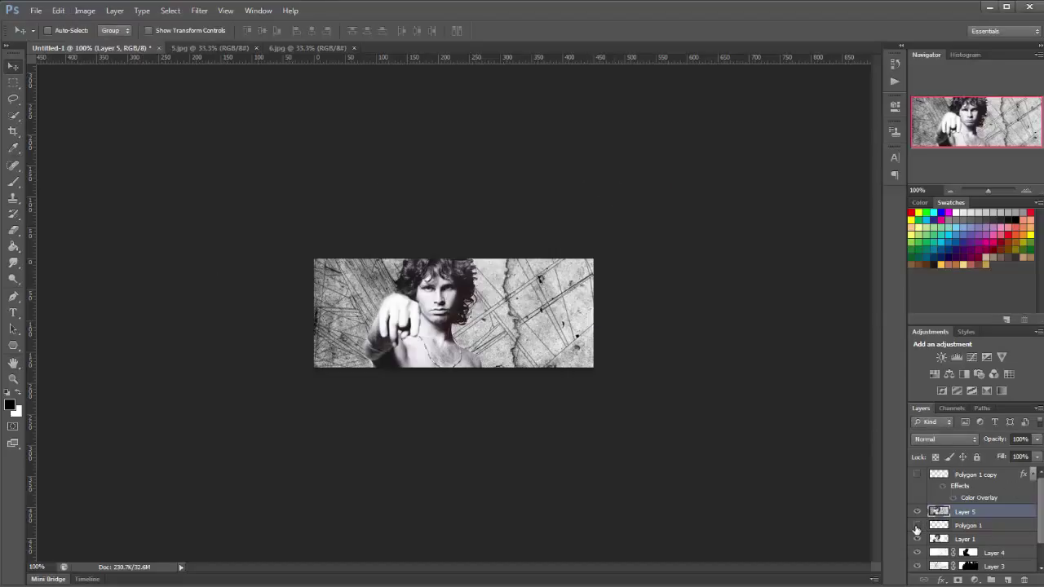
- Show the Polygon 1 layer again and clip Layer 5 to it with a clipping mask
{"action": "left_click", "coordinate": [916, 526]}
{"action": "right_click", "coordinate": [994, 513]}
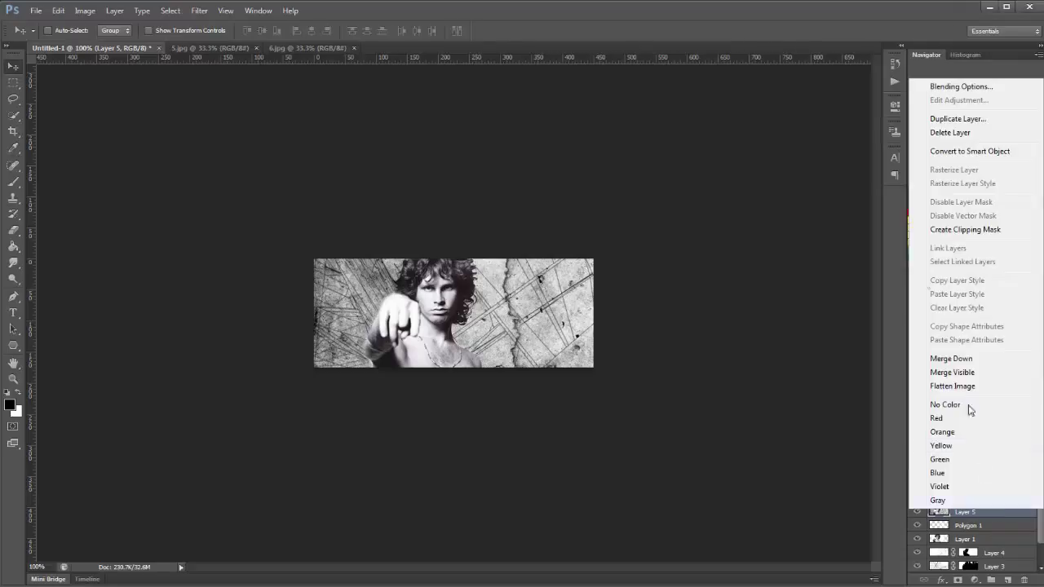
{"action": "left_click", "coordinate": [965, 230]}
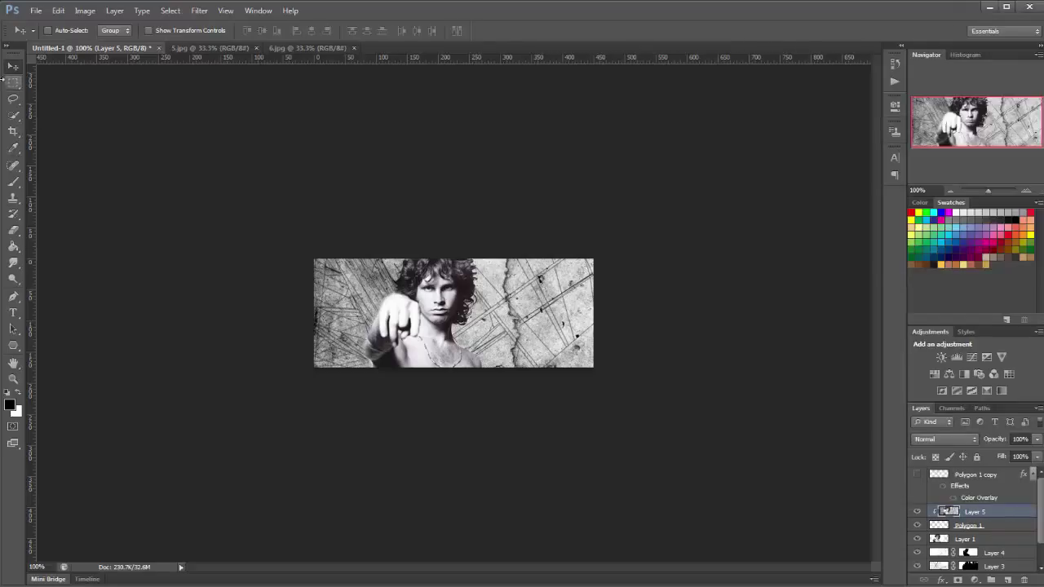
- Shift the clipped Layer 5 image until parts of the man's fist and face show inside the triangle frame
{"action": "left_click_drag", "start_coordinate": [510, 371], "coordinate": [642, 350]}
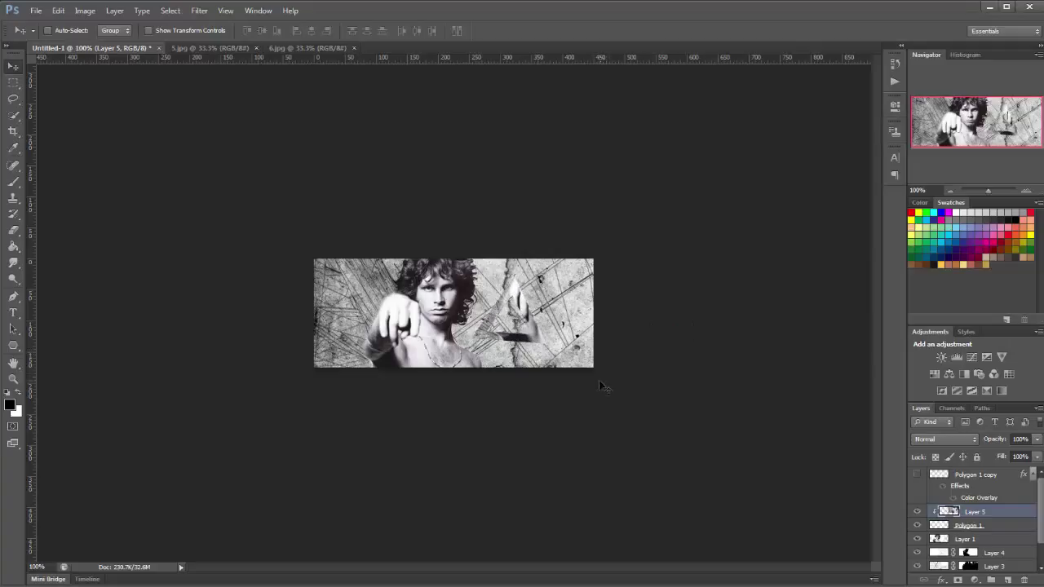
{"action": "left_click_drag", "start_coordinate": [597, 384], "coordinate": [570, 428]}
{"action": "left_click_drag", "start_coordinate": [537, 403], "coordinate": [590, 373]}
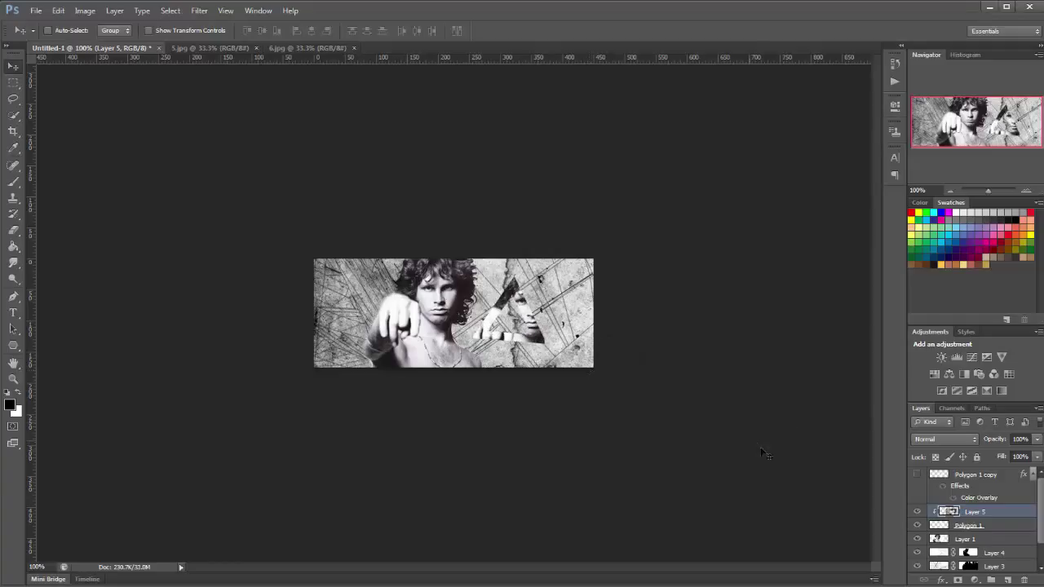
- Duplicate Layer 5 and Polygon 1 together within Untitled-1 and move the copied triangle to the other side of the man
{"action": "left_click", "coordinate": [992, 526], "text": "shift"}
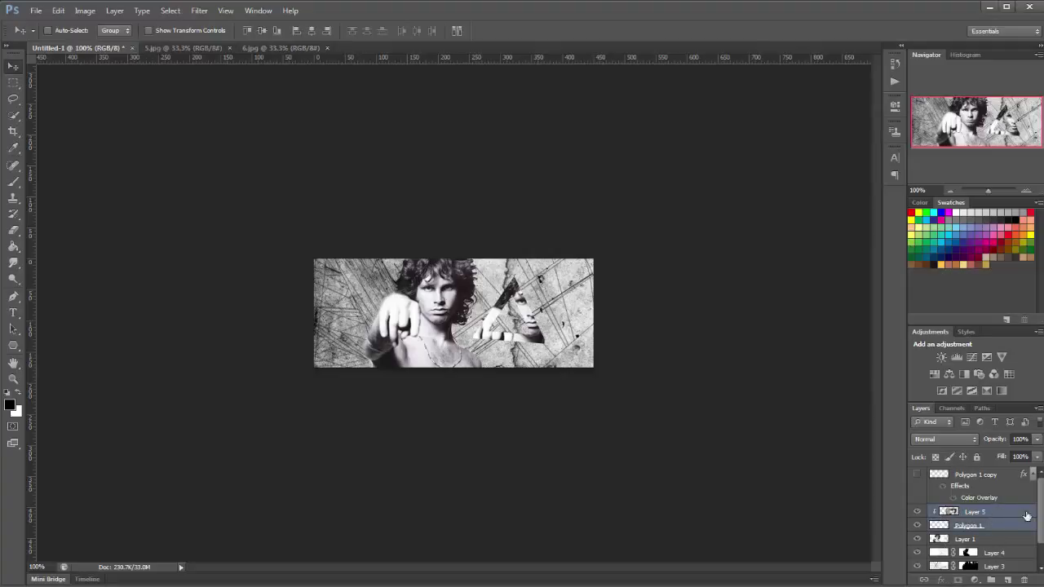
{"action": "right_click", "coordinate": [1026, 514]}
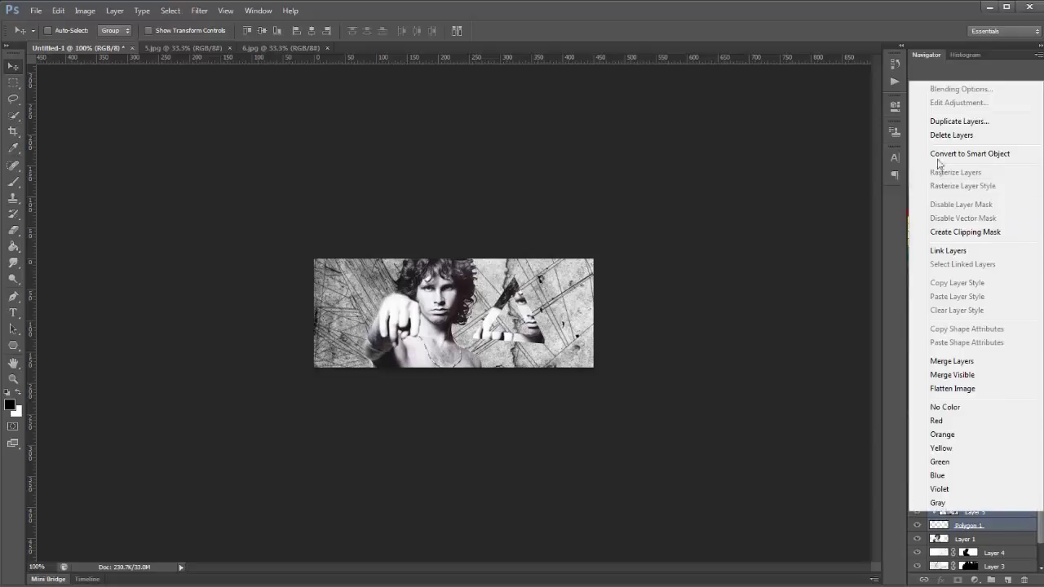
{"action": "left_click", "coordinate": [959, 122]}
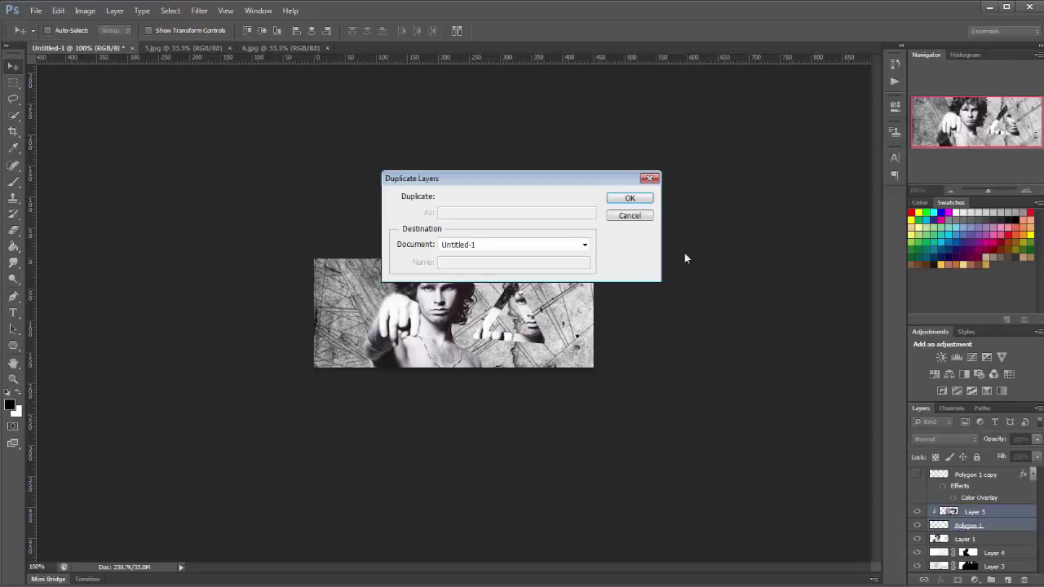
{"action": "left_click", "coordinate": [626, 199]}
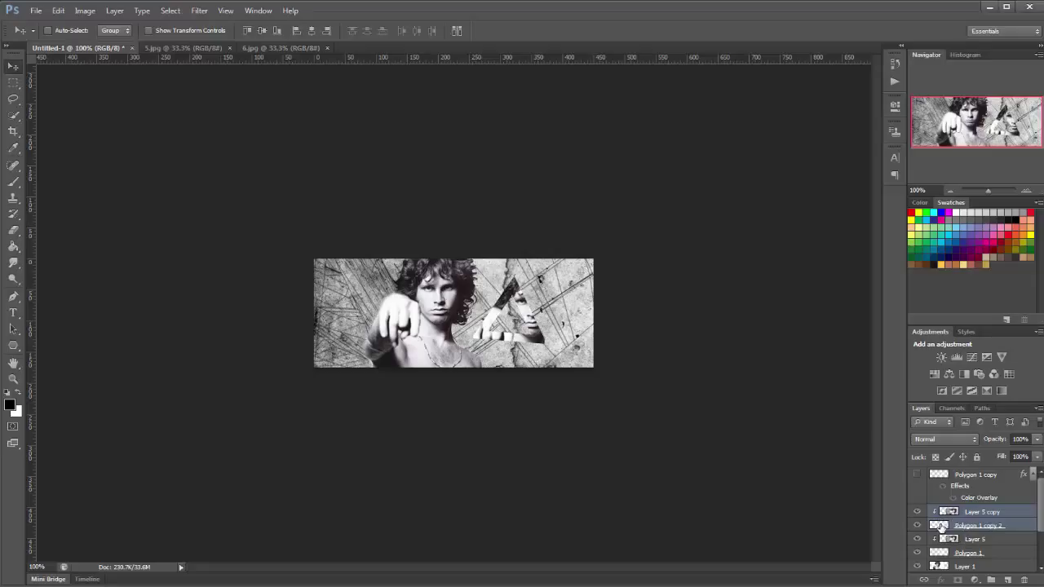
{"action": "left_click_drag", "start_coordinate": [574, 370], "coordinate": [419, 344]}
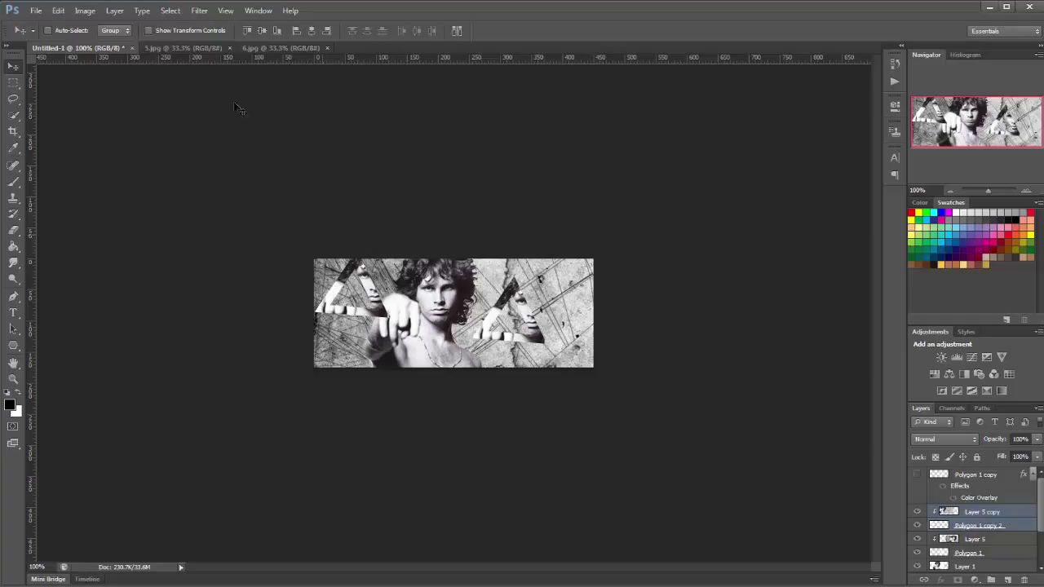
- Scale the copied triangle and its image to about 51%, place them beside the man's fist, and shift the Layer 5 copy image upward
{"action": "left_click", "coordinate": [167, 30]}
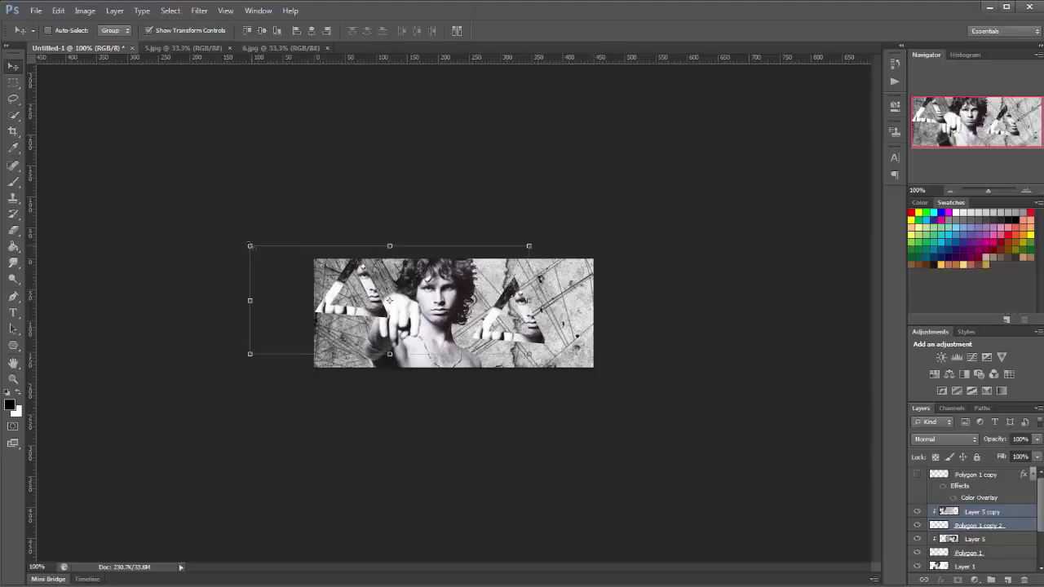
{"action": "left_click_drag", "start_coordinate": [250, 246], "coordinate": [390, 300]}
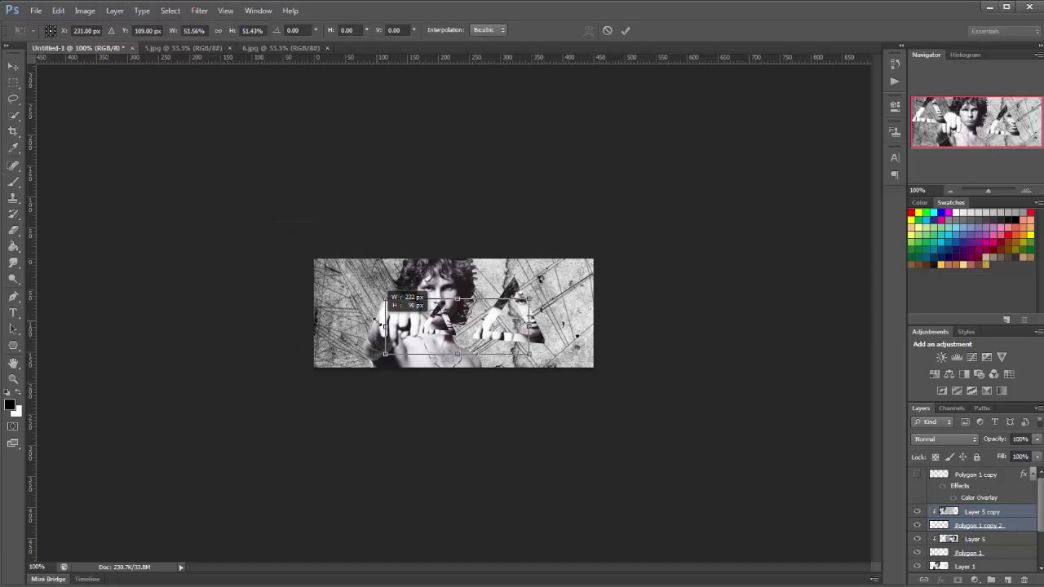
{"action": "left_click_drag", "start_coordinate": [448, 326], "coordinate": [359, 313]}
{"action": "left_click", "coordinate": [13, 66]}
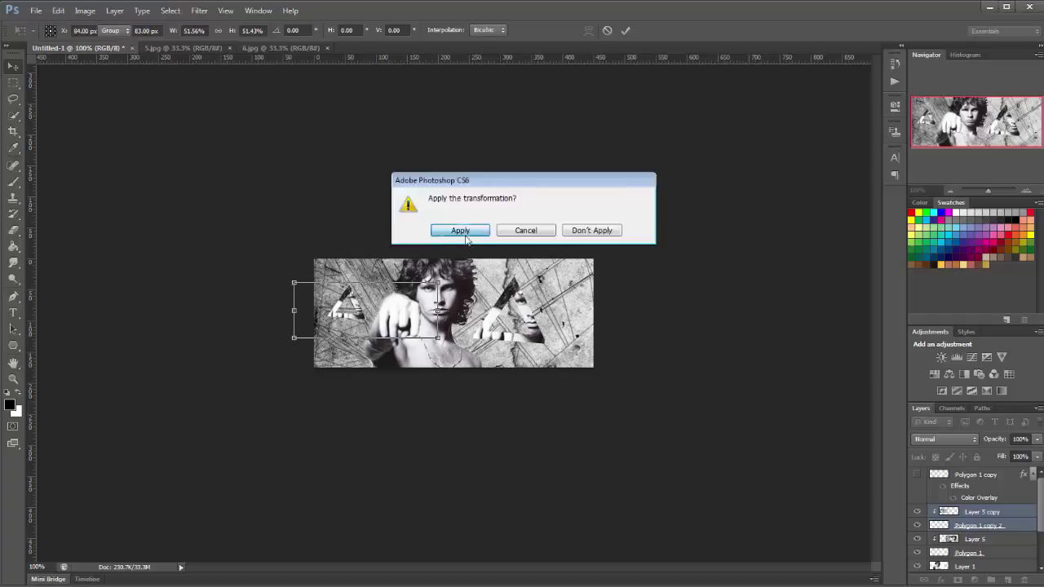
{"action": "left_click", "coordinate": [465, 234]}
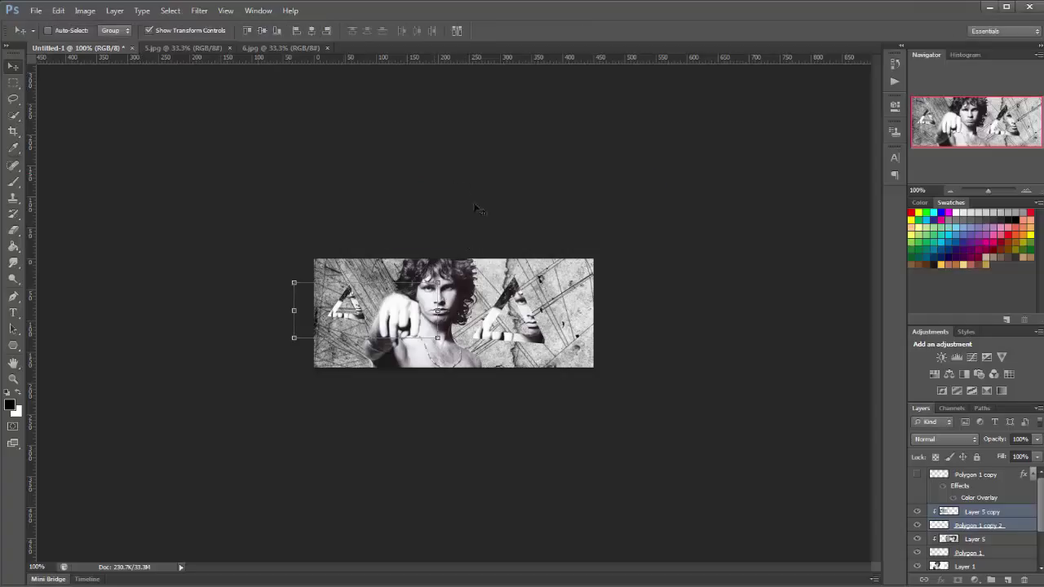
{"action": "left_click", "coordinate": [1007, 514]}
{"action": "mouse_move", "coordinate": [518, 413]}
{"action": "left_mouse_down"}
{"action": "mouse_move", "coordinate": [504, 408]}
{"action": "mouse_move", "coordinate": [515, 390]}
{"action": "mouse_move", "coordinate": [562, 414]}
{"action": "mouse_move", "coordinate": [550, 395]}
{"action": "mouse_move", "coordinate": [493, 405]}
{"action": "mouse_move", "coordinate": [503, 414]}
{"action": "mouse_move", "coordinate": [541, 389]}
{"action": "mouse_move", "coordinate": [557, 394]}
{"action": "mouse_move", "coordinate": [497, 384]}
{"action": "mouse_move", "coordinate": [476, 417]}
{"action": "mouse_move", "coordinate": [433, 426]}
{"action": "mouse_move", "coordinate": [525, 395]}
{"action": "left_mouse_up"}
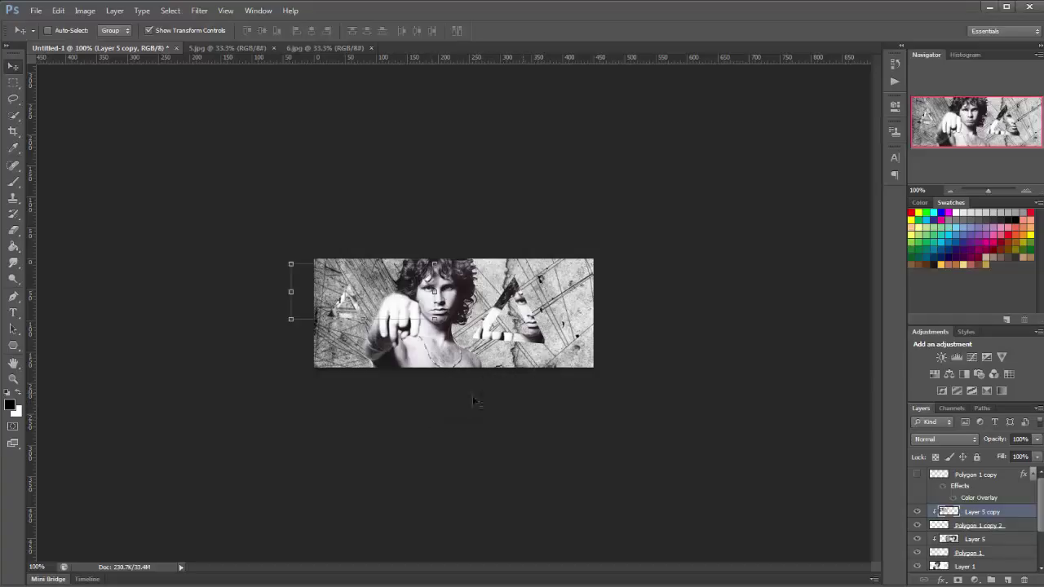
- Duplicate Layer 5 and Polygon 1 together and move the copied triangle to the banner's lower-left corner
{"action": "left_click", "coordinate": [999, 540]}
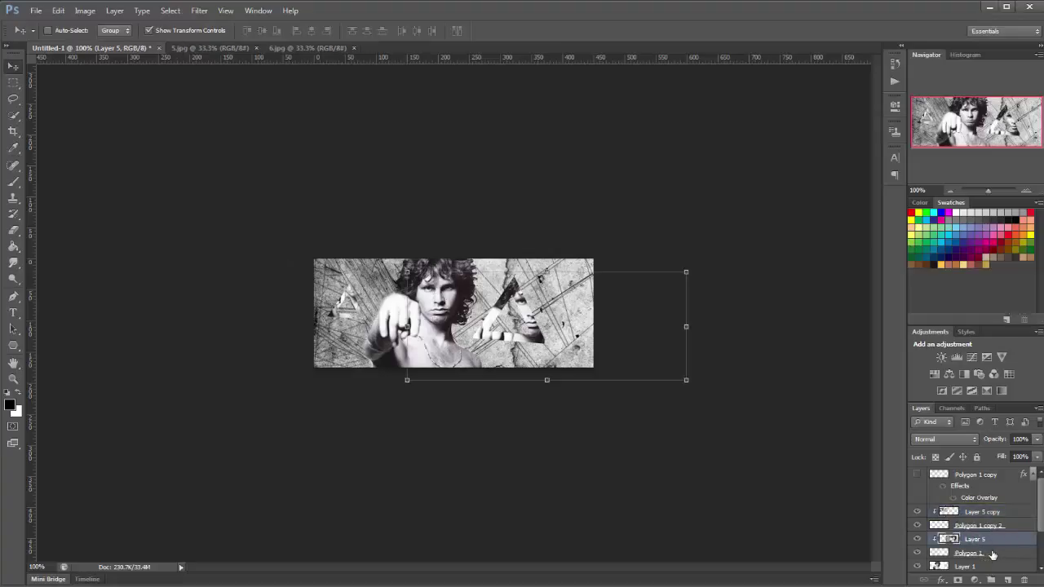
{"action": "left_click", "coordinate": [992, 555], "text": "shift"}
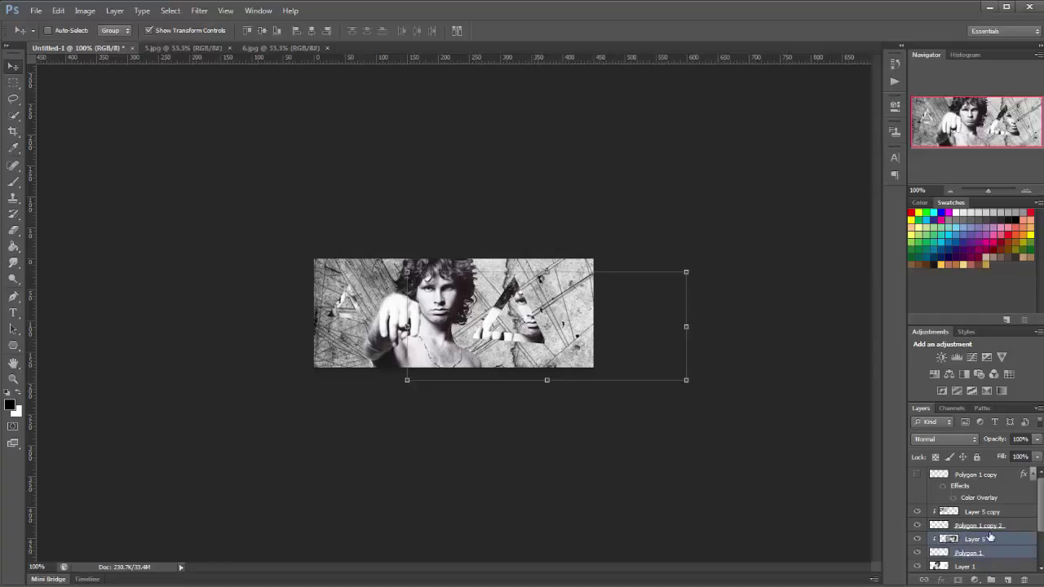
{"action": "key", "text": "ctrl+j"}
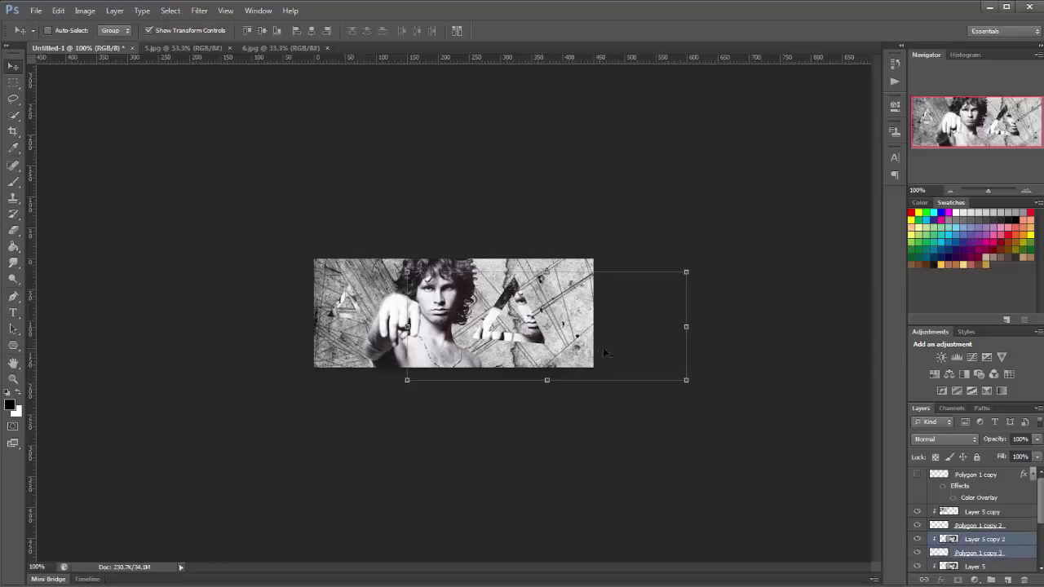
{"action": "left_click_drag", "start_coordinate": [603, 351], "coordinate": [447, 373]}
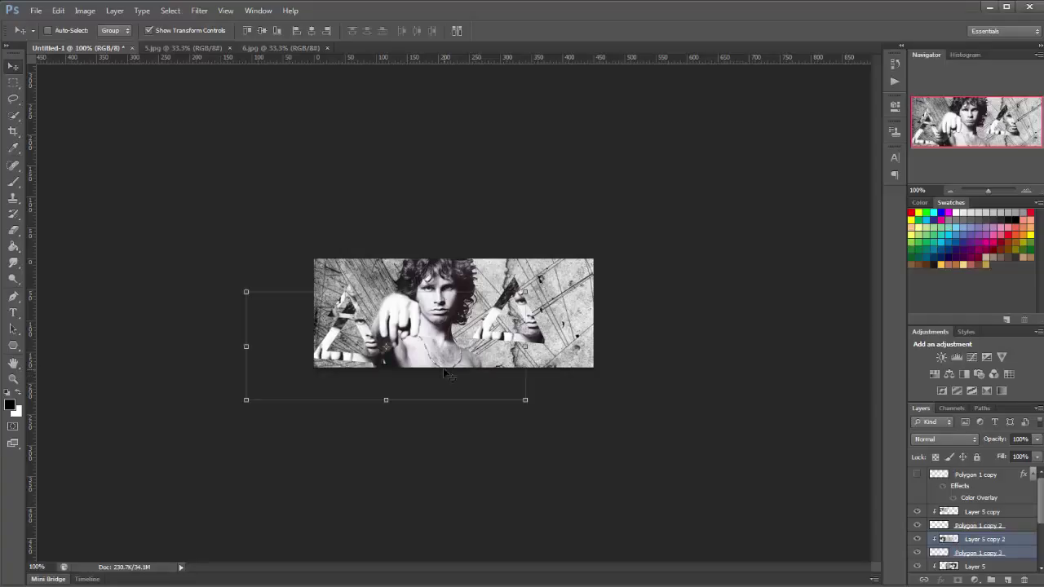
- Scale the Polygon 1 copy 3 triangle down to about 55% and apply the transformation
{"action": "left_click", "coordinate": [934, 554]}
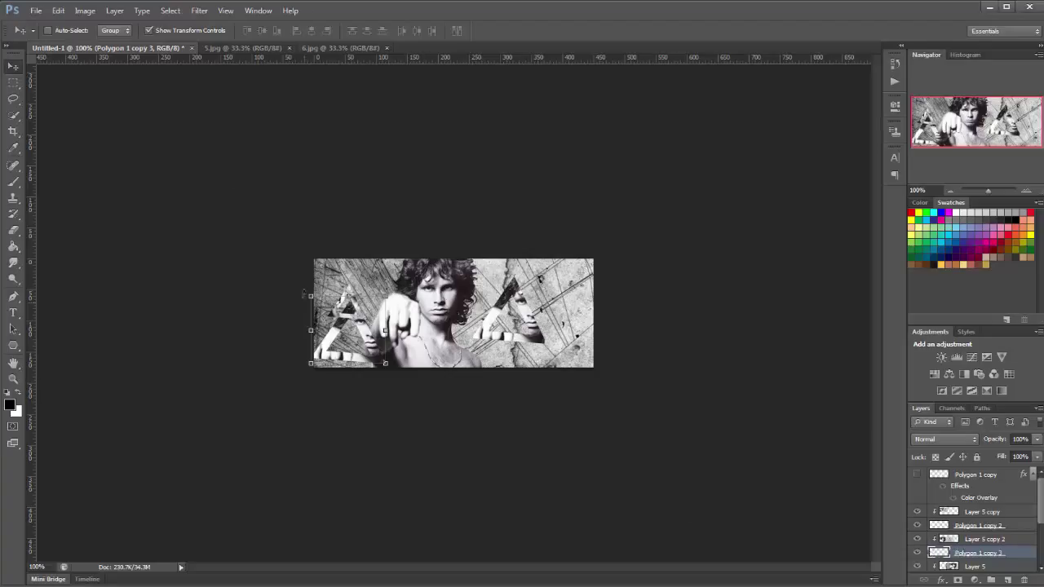
{"action": "mouse_move", "coordinate": [311, 295]}
{"action": "left_mouse_down"}
{"action": "mouse_move", "coordinate": [349, 327]}
{"action": "mouse_move", "coordinate": [348, 299]}
{"action": "mouse_move", "coordinate": [310, 304]}
{"action": "left_mouse_up"}
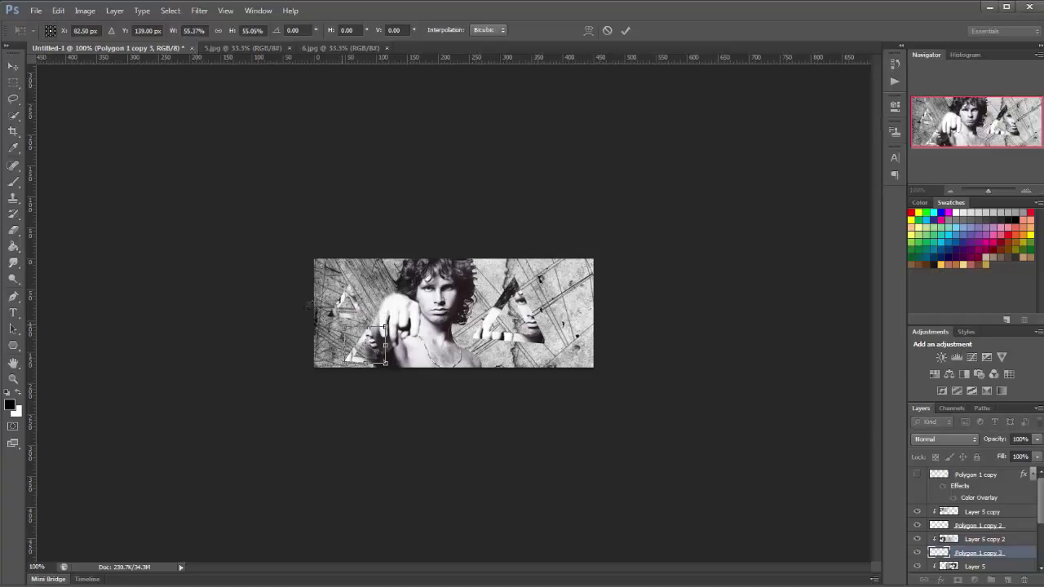
{"action": "left_click", "coordinate": [13, 82]}
{"action": "left_click", "coordinate": [461, 232]}
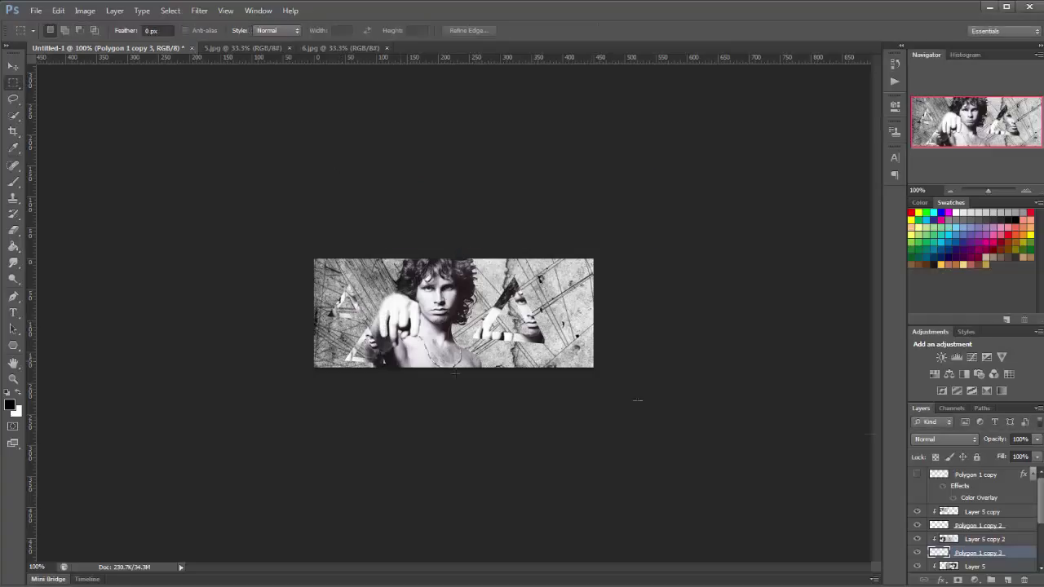
- Shift the clipped Layer 5 copy 2 image down inside the small lower-left triangle to show a different part of it
{"action": "left_click", "coordinate": [999, 539]}
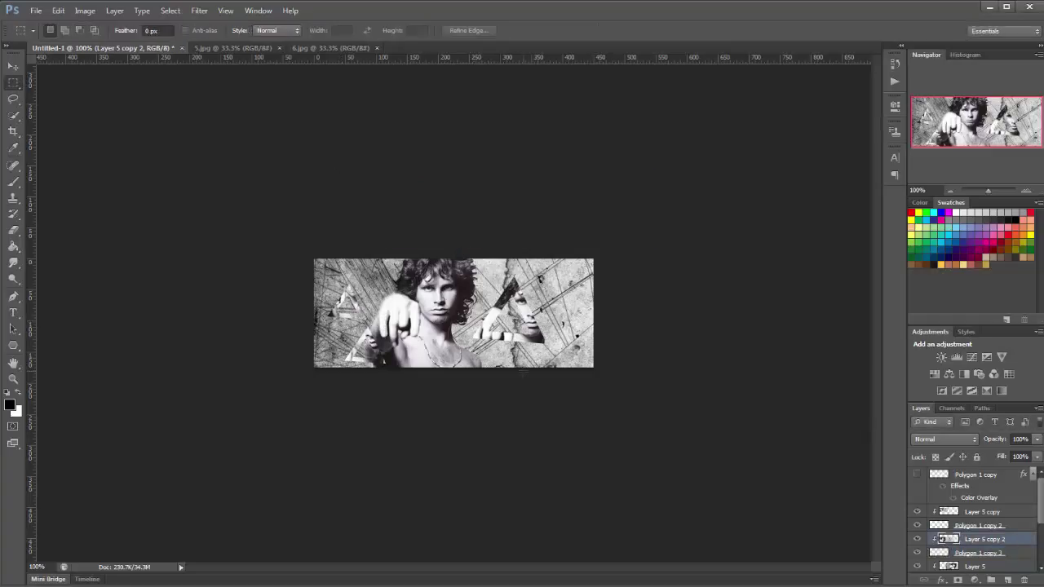
{"action": "left_click", "coordinate": [13, 65]}
{"action": "left_click_drag", "start_coordinate": [448, 333], "coordinate": [463, 382]}
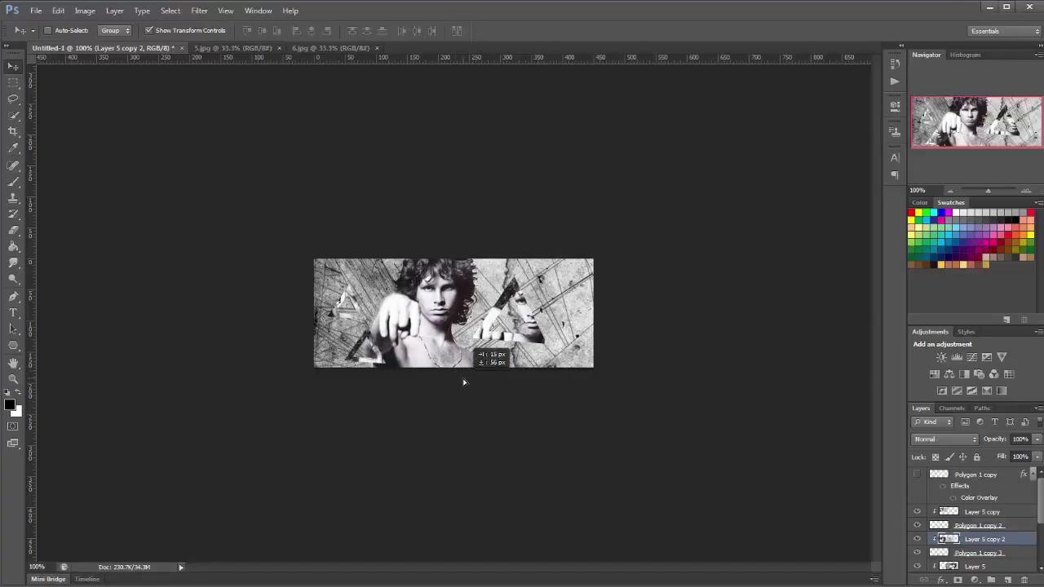
{"action": "left_click_drag", "start_coordinate": [464, 381], "coordinate": [467, 385]}
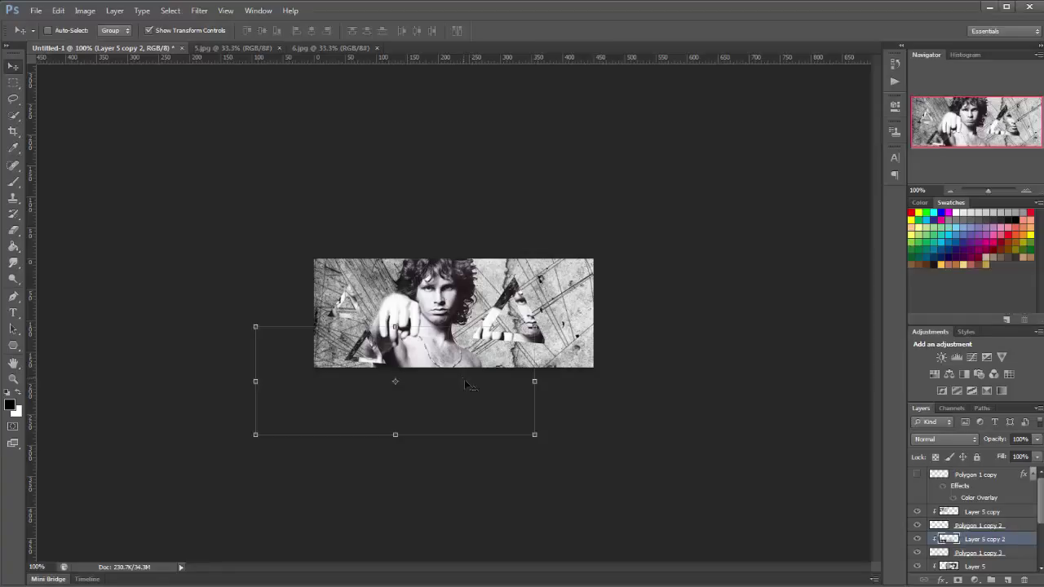
- Duplicate Layer 5 copy 2 and Polygon 1 copy 3 together and move the copy below the large triangle, near the man's shoulder
{"action": "left_click", "coordinate": [1002, 555], "text": "shift"}
{"action": "key", "text": "ctrl+j"}
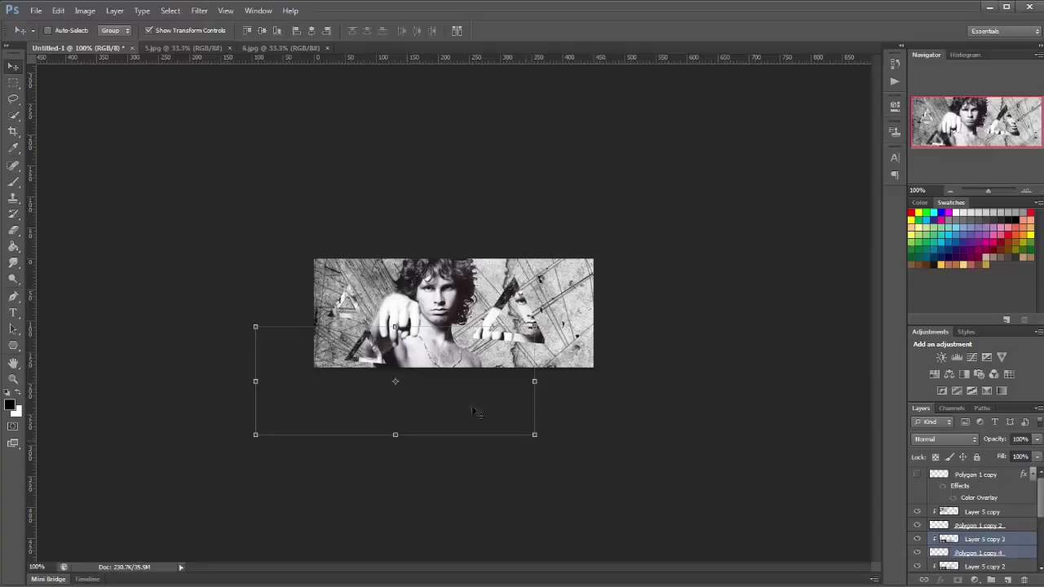
{"action": "left_click_drag", "start_coordinate": [478, 413], "coordinate": [591, 408]}
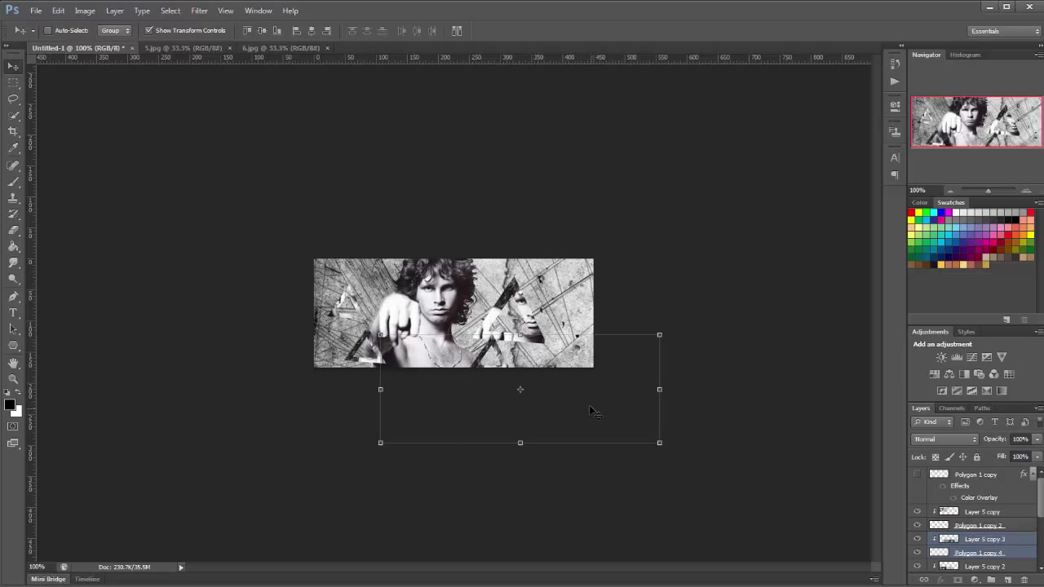
- Scale the Polygon 1 copy 4 triangle down to about 80% and place it at the banner's lower edge beside the man's chest
{"action": "left_click", "coordinate": [938, 553]}
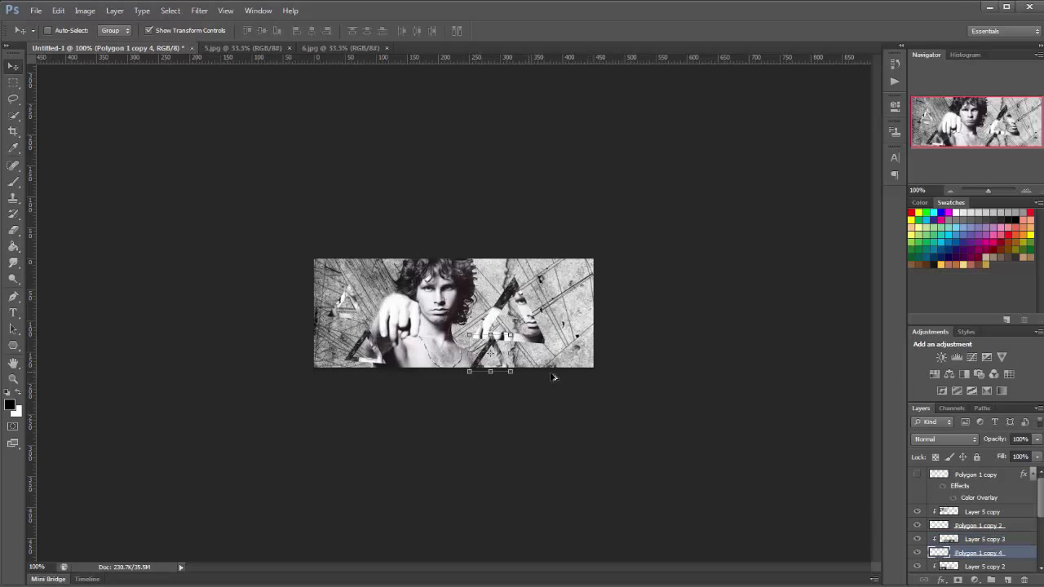
{"action": "scroll", "coordinate": [492, 337], "scroll_direction": "up", "scroll_amount": 3}
{"action": "left_click_drag", "start_coordinate": [491, 357], "coordinate": [503, 369]}
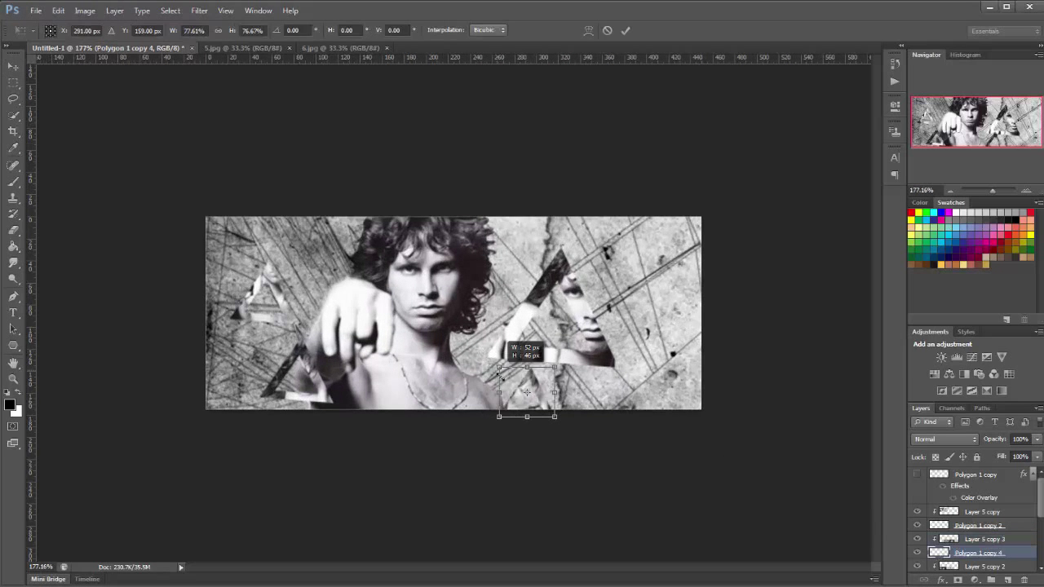
{"action": "left_click_drag", "start_coordinate": [532, 403], "coordinate": [522, 400]}
{"action": "key", "text": "v"}
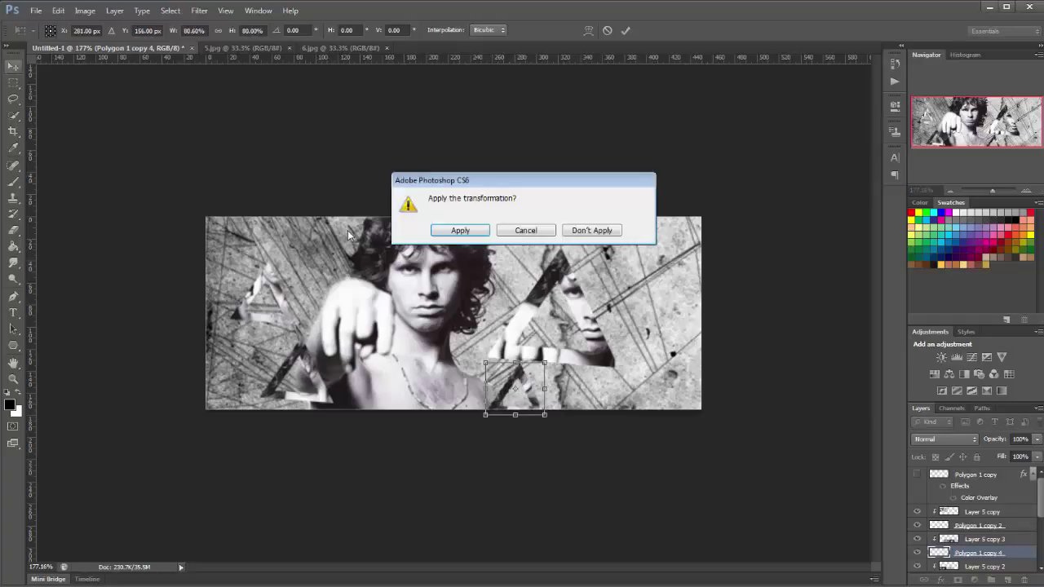
{"action": "left_click", "coordinate": [453, 233]}
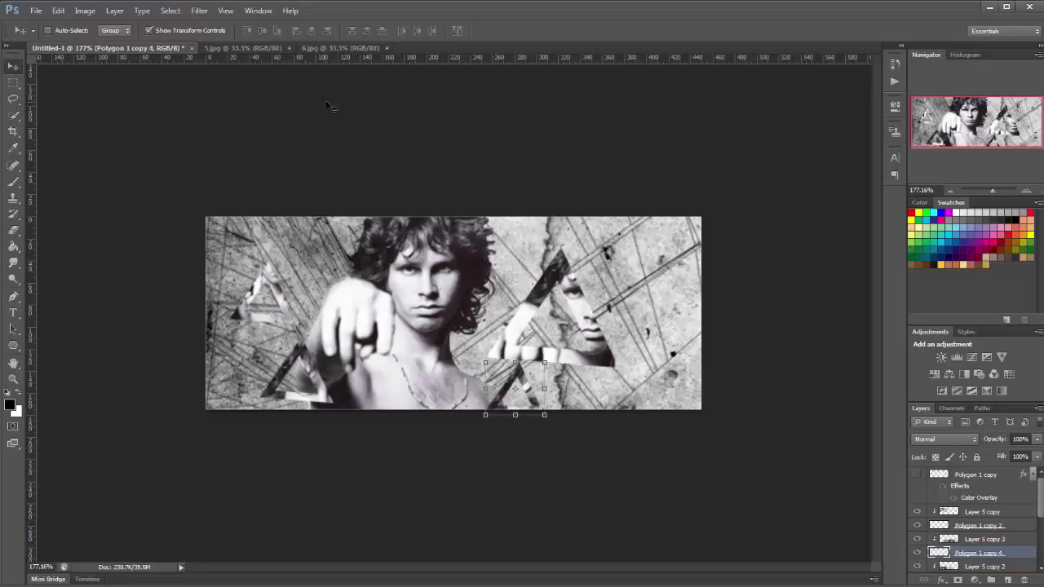
- Return the banner to 100% view and turn off the transform controls
{"action": "left_click", "coordinate": [226, 11]}
{"action": "left_click", "coordinate": [249, 131]}
{"action": "left_click", "coordinate": [184, 32]}
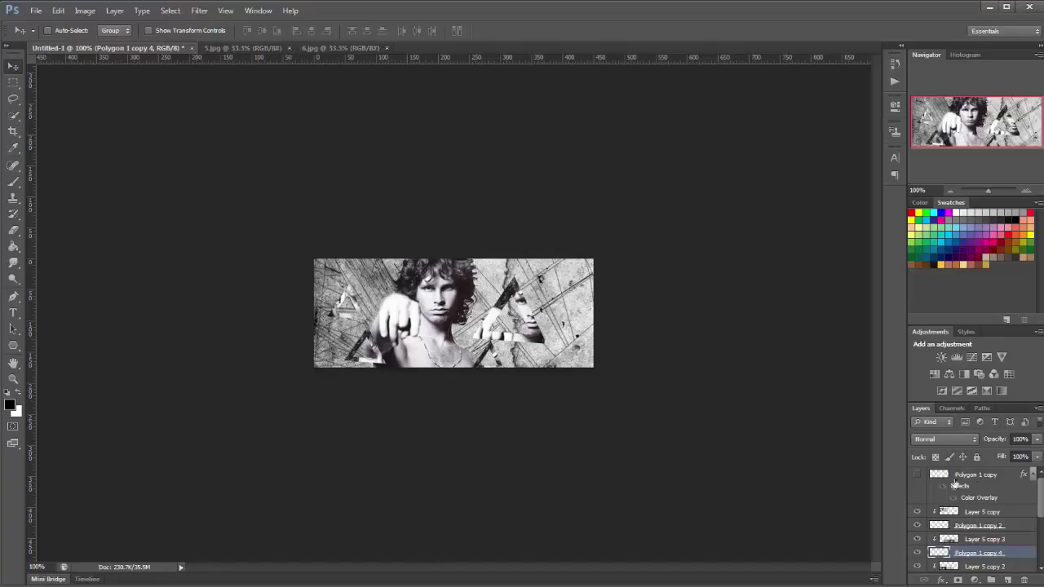
- Add a new layer above Polygon 1 copy, fill it with black and set its blend mode to Linear Dodge (Add)
{"action": "left_click", "coordinate": [997, 472]}
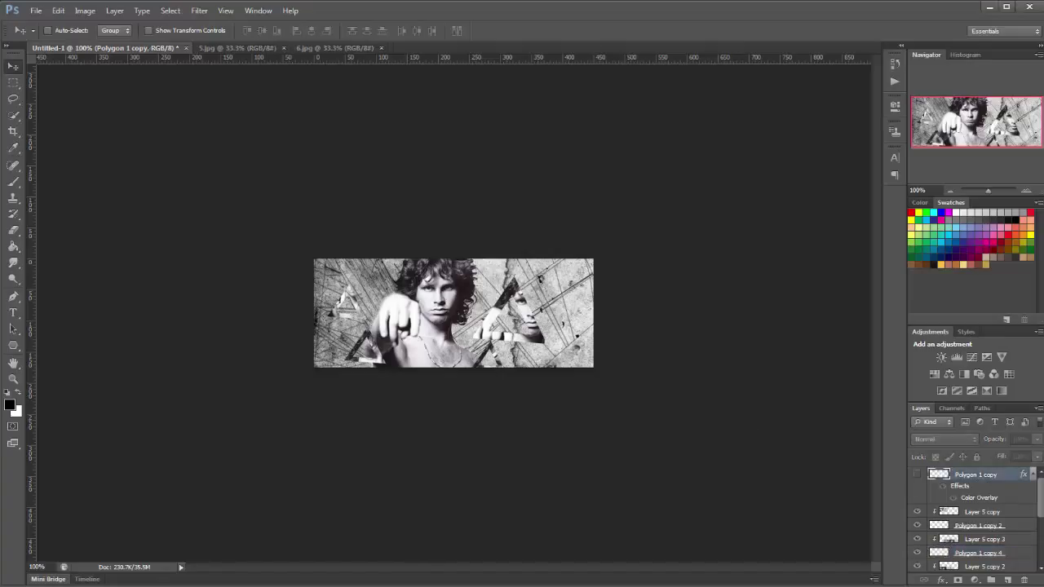
{"action": "left_click", "coordinate": [1008, 580]}
{"action": "key", "text": "ctrl+BackSpace"}
{"action": "key", "text": "alt+BackSpace"}
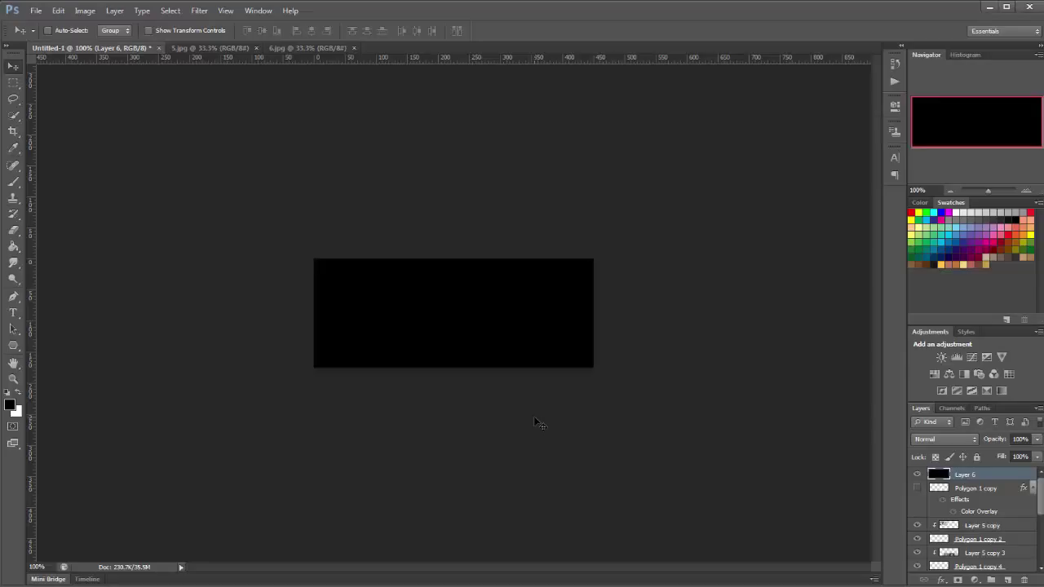
{"action": "left_click", "coordinate": [932, 439]}
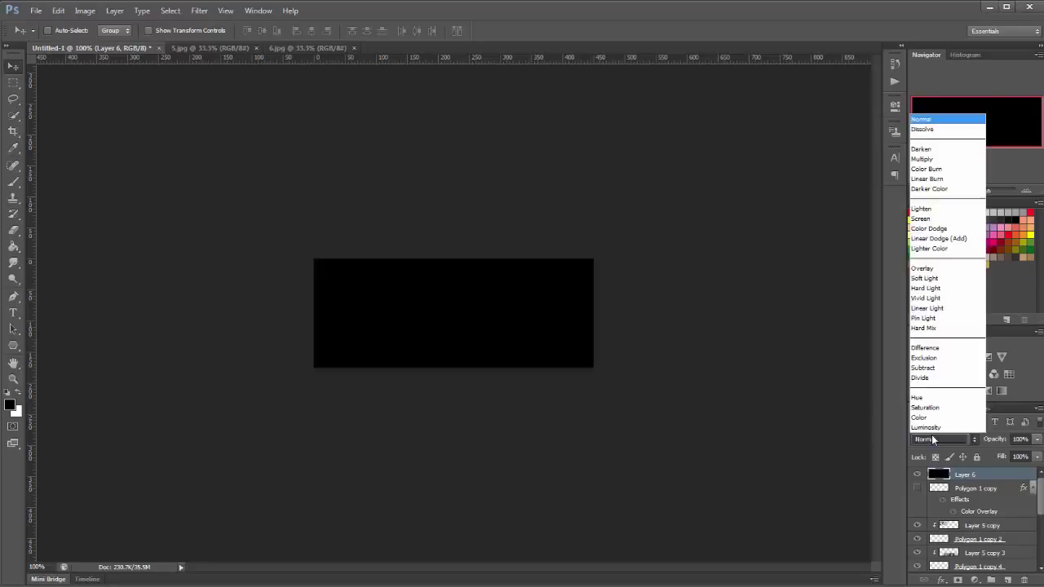
{"action": "left_click", "coordinate": [938, 238]}
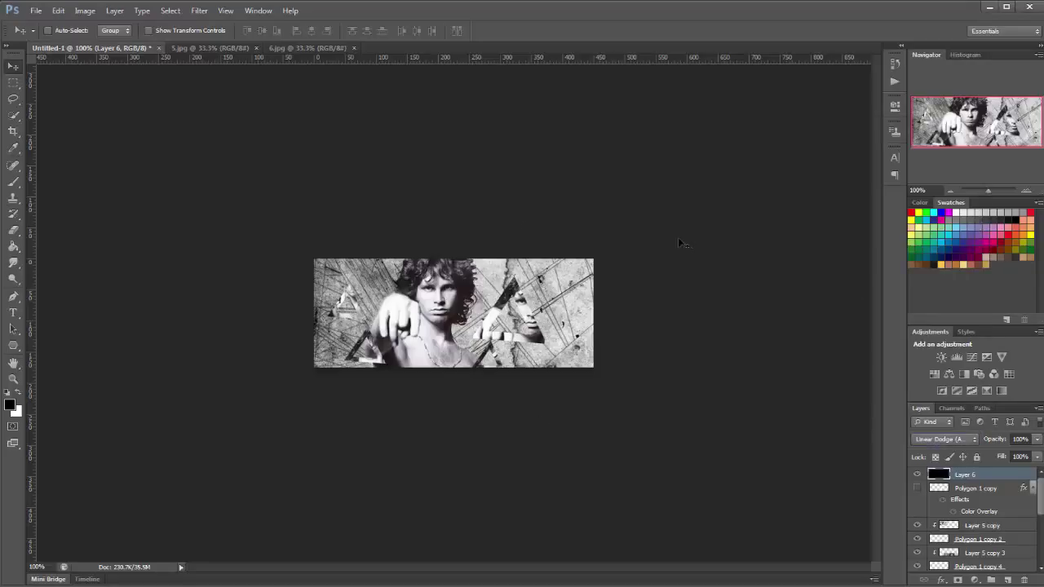
- Make white the foreground colour and set up a fully soft Brush about 308 px in size
{"action": "left_click", "coordinate": [20, 395]}
{"action": "left_click", "coordinate": [15, 183]}
{"action": "right_click", "coordinate": [487, 311]}
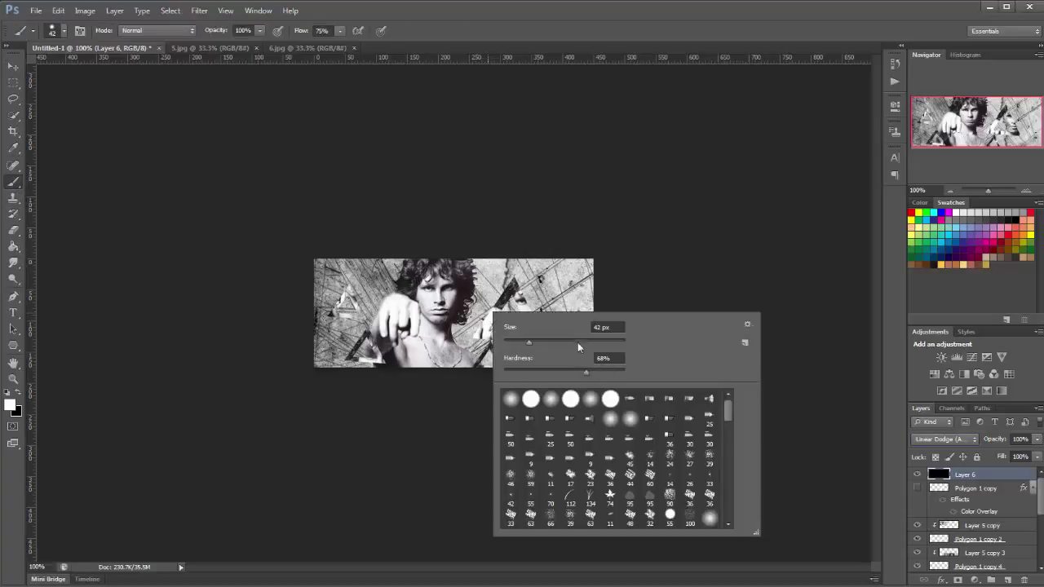
{"action": "left_click_drag", "start_coordinate": [586, 338], "coordinate": [606, 341]}
{"action": "left_click_drag", "start_coordinate": [531, 367], "coordinate": [463, 368]}
{"action": "key", "text": "Return"}
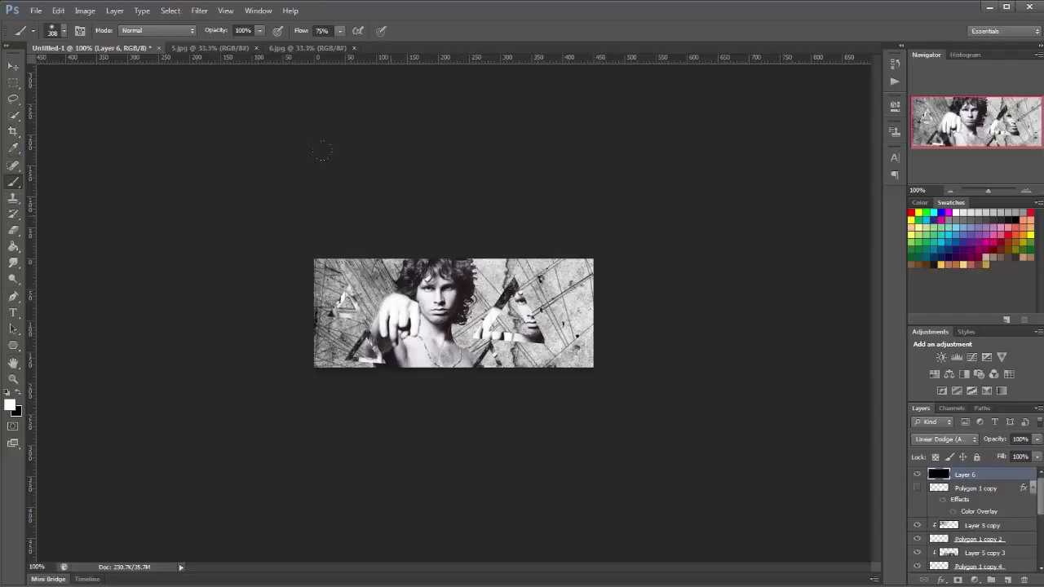
- Paint a soft white glow on Layer 6 along the banner's upper edge beside the man's head, undoing the excess stroke
{"action": "mouse_move", "coordinate": [322, 150]}
{"action": "left_mouse_down"}
{"action": "mouse_move", "coordinate": [324, 106]}
{"action": "mouse_move", "coordinate": [321, 144]}
{"action": "mouse_move", "coordinate": [343, 167]}
{"action": "left_mouse_up"}
{"action": "key", "text": "ctrl+z"}
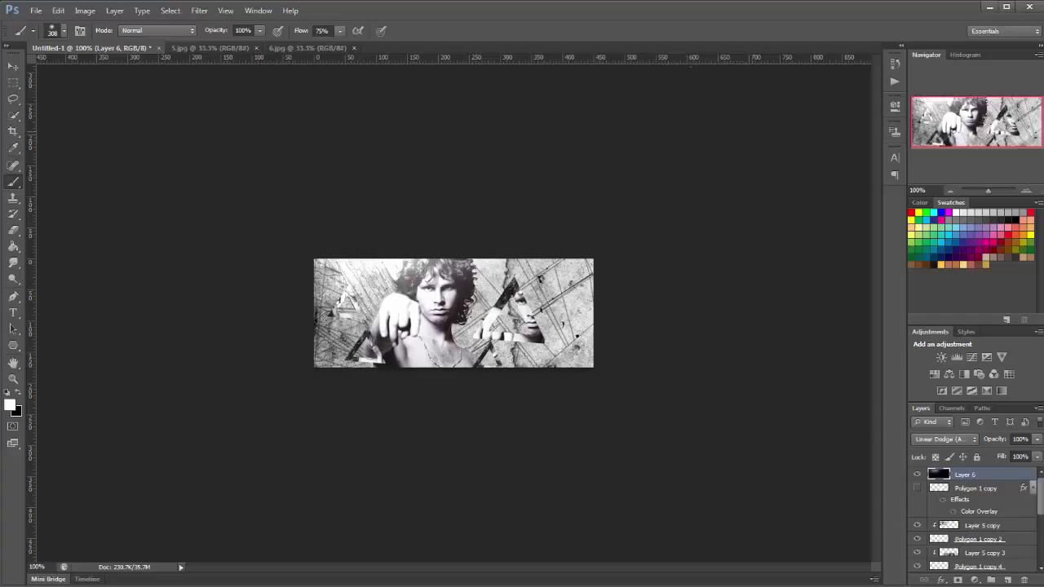
{"action": "key", "text": "ctrl+z"}
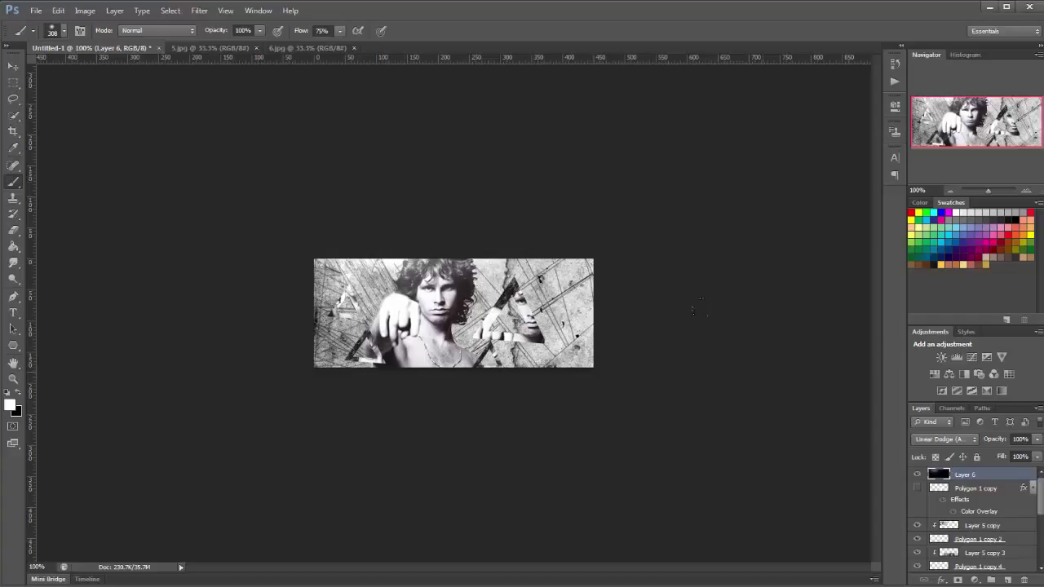
- On a new layer above Layer 6, paint soft black shading over the banner's sides and lower area, and set the layer's opacity to 50%
{"action": "left_click", "coordinate": [1011, 580]}
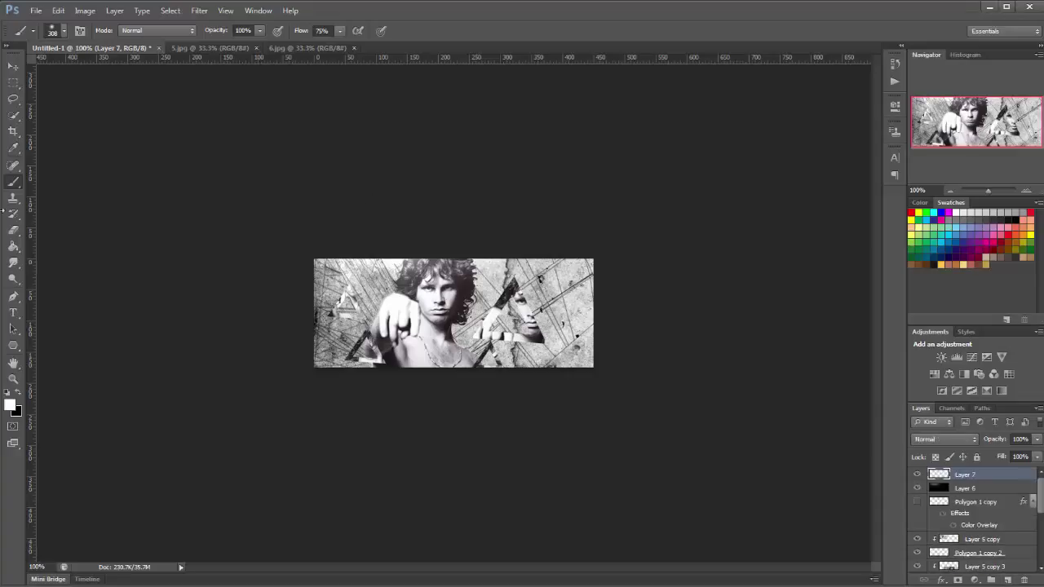
{"action": "left_click", "coordinate": [19, 394]}
{"action": "left_click_drag", "start_coordinate": [589, 246], "coordinate": [587, 375]}
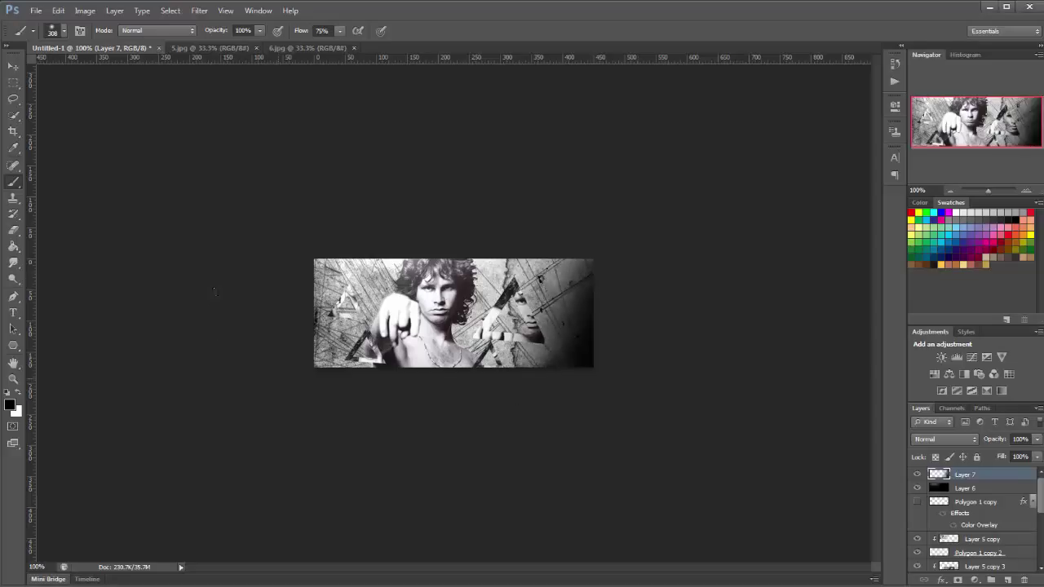
{"action": "mouse_move", "coordinate": [303, 261]}
{"action": "left_mouse_down"}
{"action": "mouse_move", "coordinate": [302, 392]}
{"action": "mouse_move", "coordinate": [574, 388]}
{"action": "mouse_move", "coordinate": [603, 289]}
{"action": "left_mouse_up"}
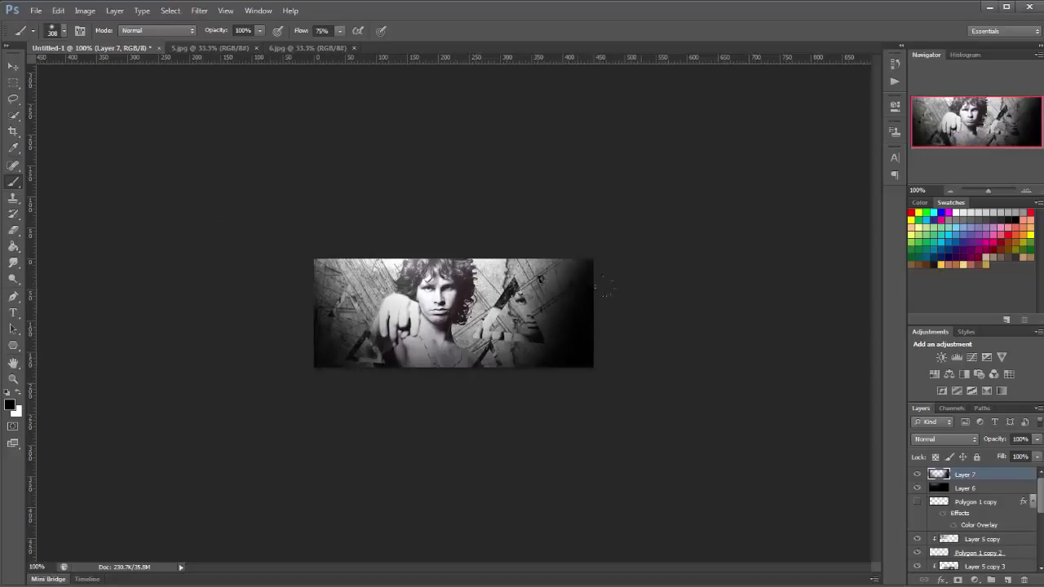
{"action": "left_click_drag", "start_coordinate": [522, 326], "coordinate": [432, 334]}
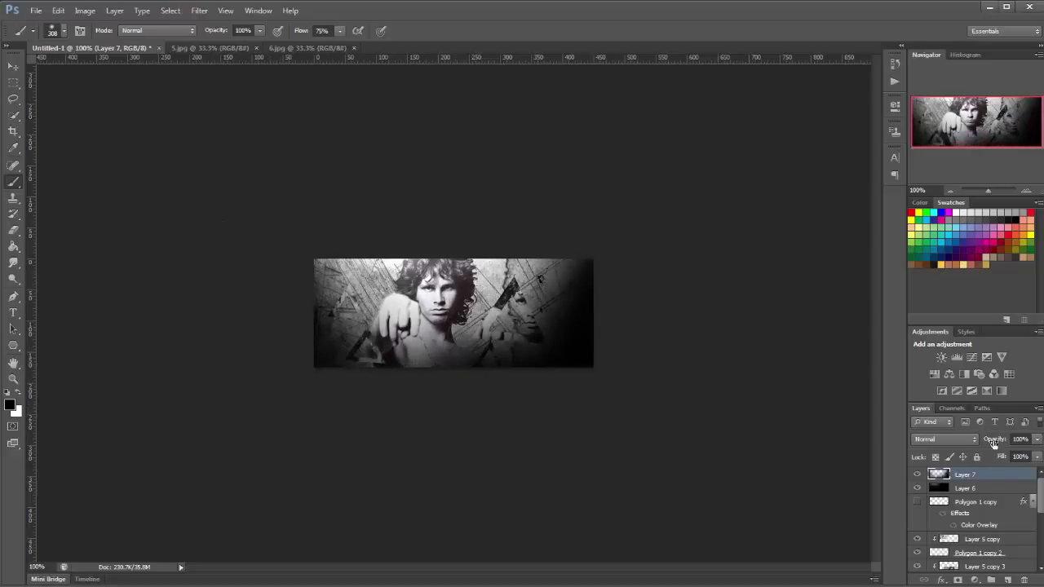
{"action": "left_click_drag", "start_coordinate": [993, 443], "coordinate": [964, 443]}
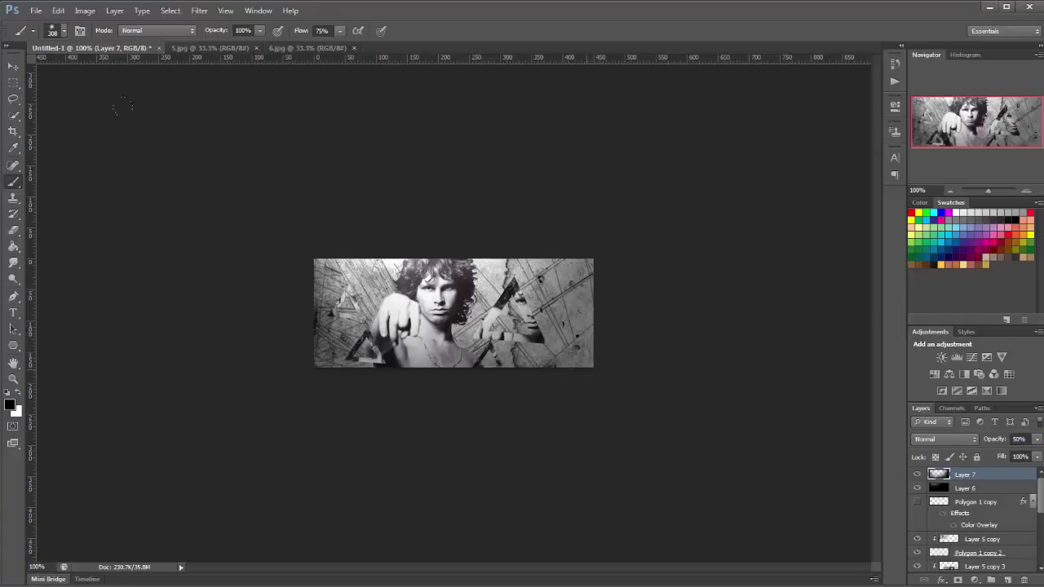
- Start opening image files and go to the Bubbles folder inside Resources
{"action": "left_click", "coordinate": [13, 65]}
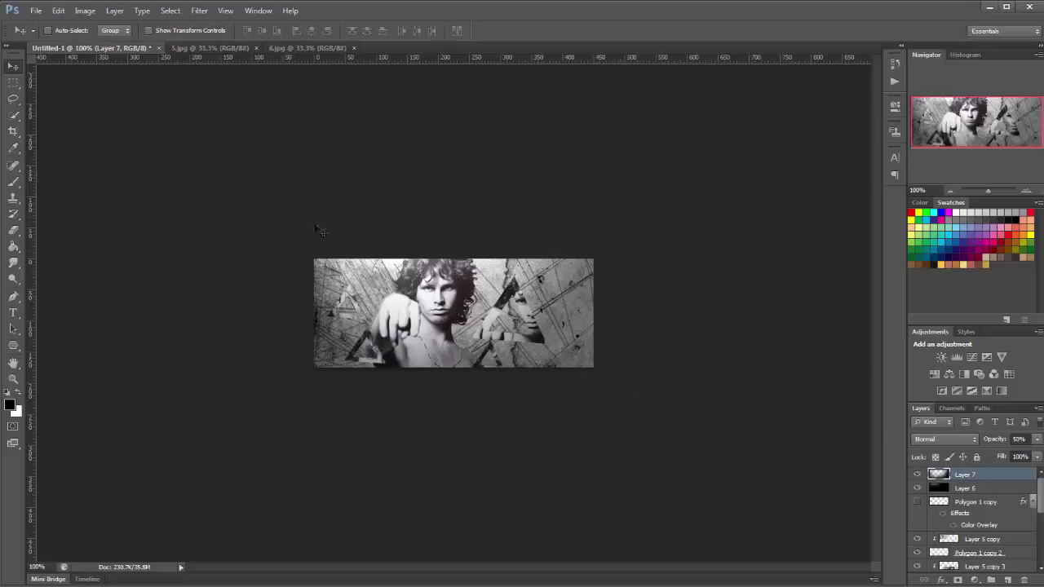
{"action": "left_click", "coordinate": [30, 10]}
{"action": "left_click", "coordinate": [49, 33]}
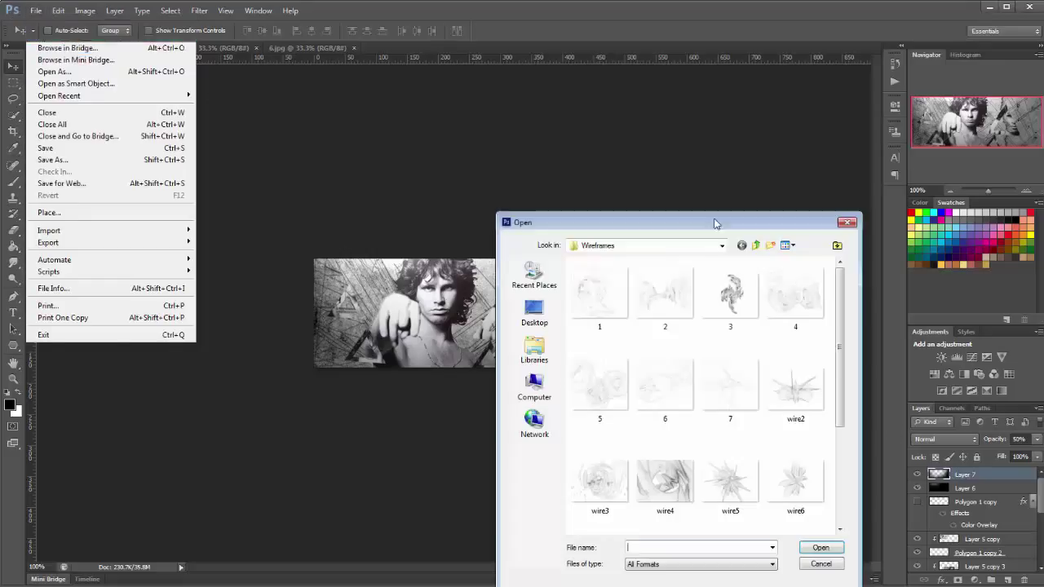
{"action": "left_click", "coordinate": [756, 245]}
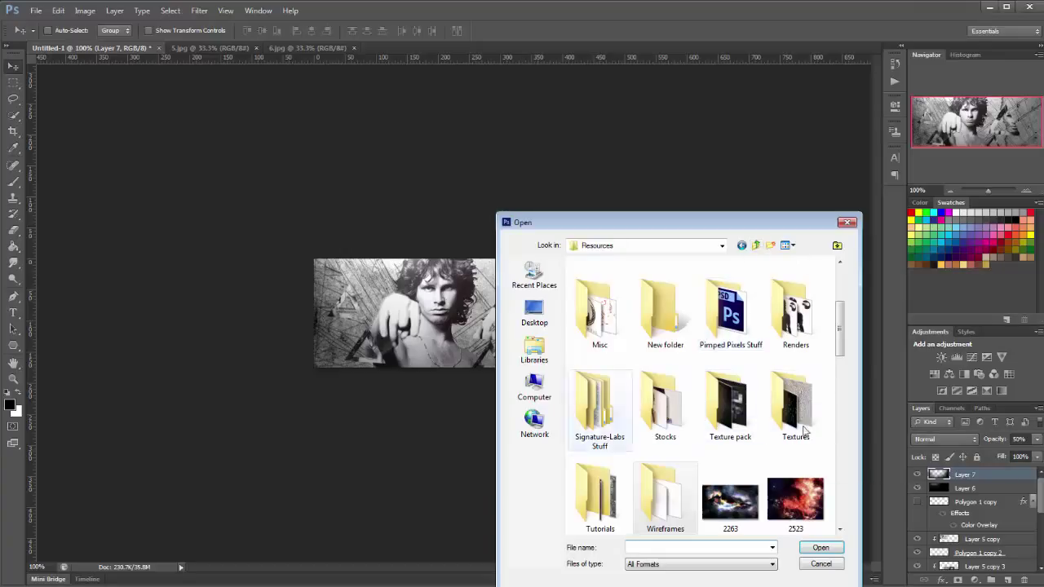
{"action": "mouse_move", "coordinate": [721, 337]}
{"action": "scroll", "coordinate": [710, 326], "scroll_direction": "up", "scroll_amount": 3}
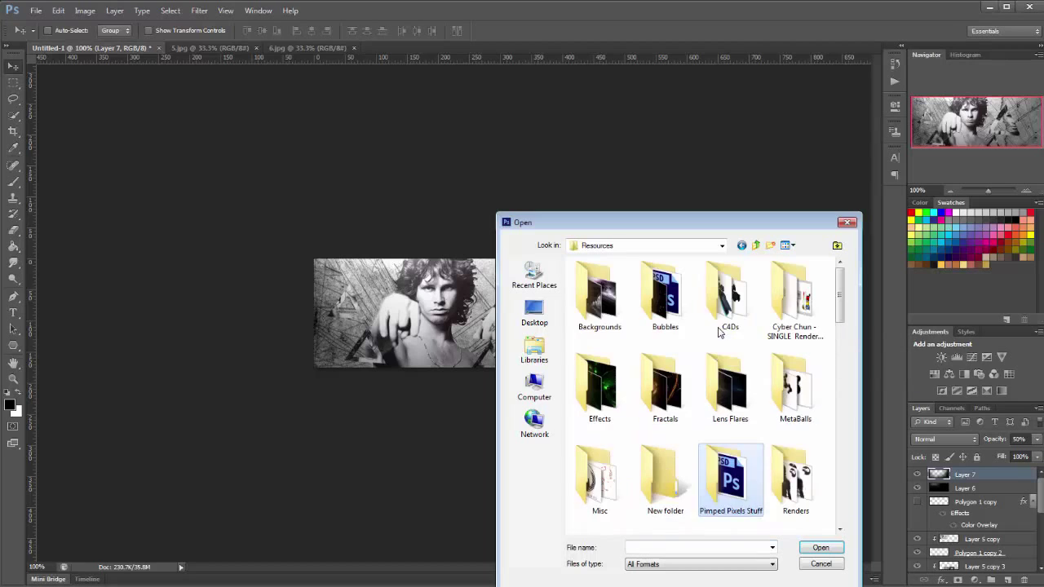
{"action": "double_click", "coordinate": [662, 311]}
- Open Bubble08, Bubble10 and Bubble11 together from the Bubbles folder
{"action": "scroll", "coordinate": [665, 311], "scroll_direction": "down", "scroll_amount": 2}
{"action": "scroll", "coordinate": [665, 311], "scroll_direction": "down", "scroll_amount": 2}
{"action": "scroll", "coordinate": [665, 310], "scroll_direction": "up", "scroll_amount": 4}
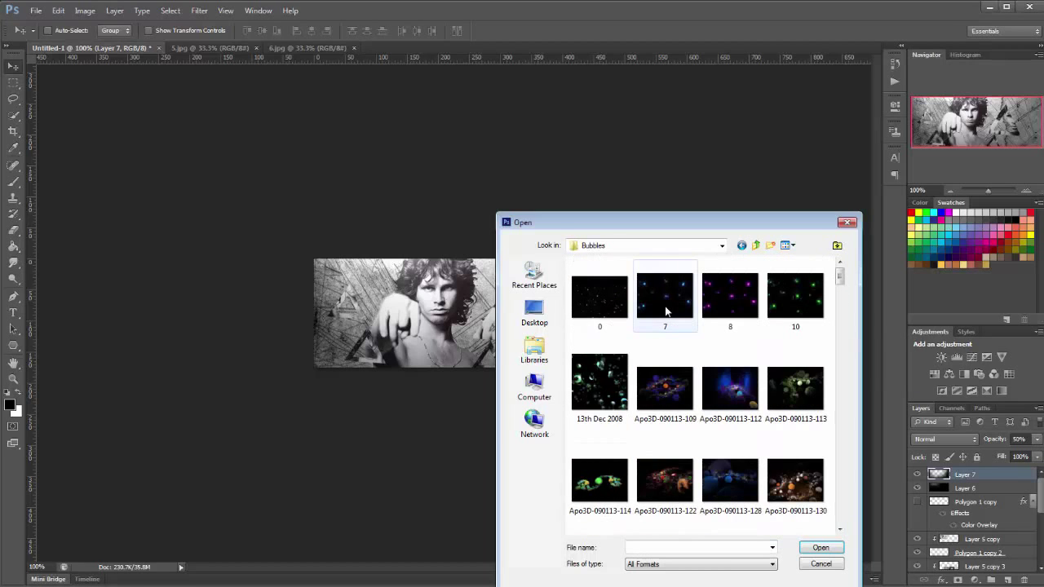
{"action": "scroll", "coordinate": [681, 322], "scroll_direction": "down", "scroll_amount": 2}
{"action": "scroll", "coordinate": [701, 329], "scroll_direction": "down", "scroll_amount": 3}
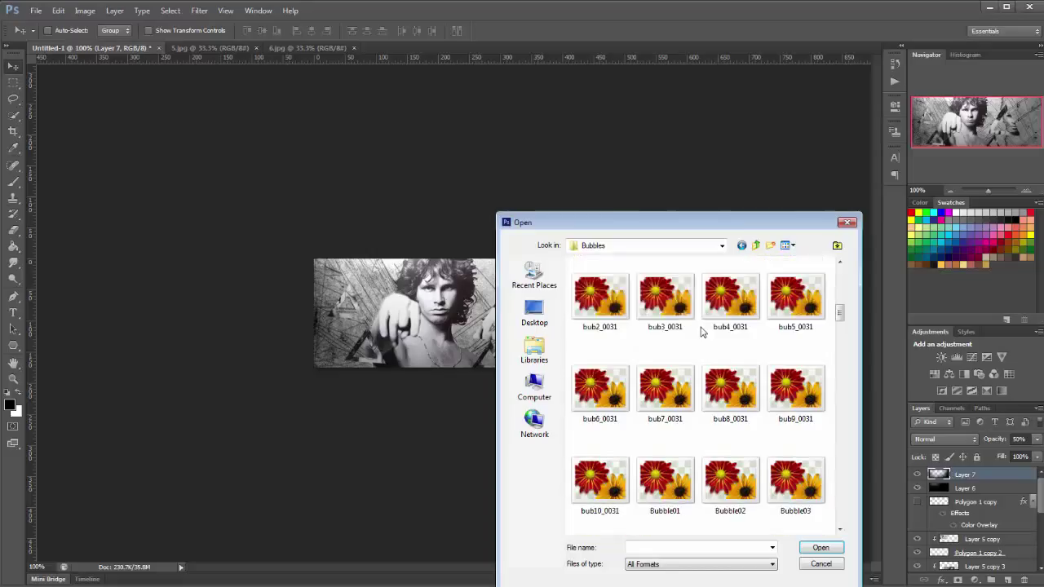
{"action": "scroll", "coordinate": [807, 455], "scroll_direction": "down", "scroll_amount": 3}
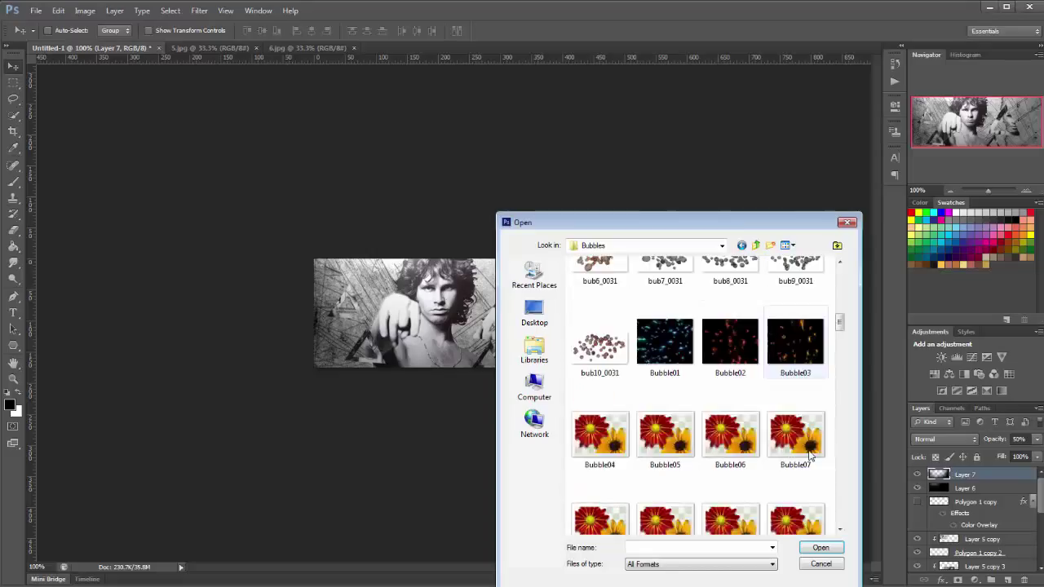
{"action": "scroll", "coordinate": [835, 489], "scroll_direction": "down", "scroll_amount": 3}
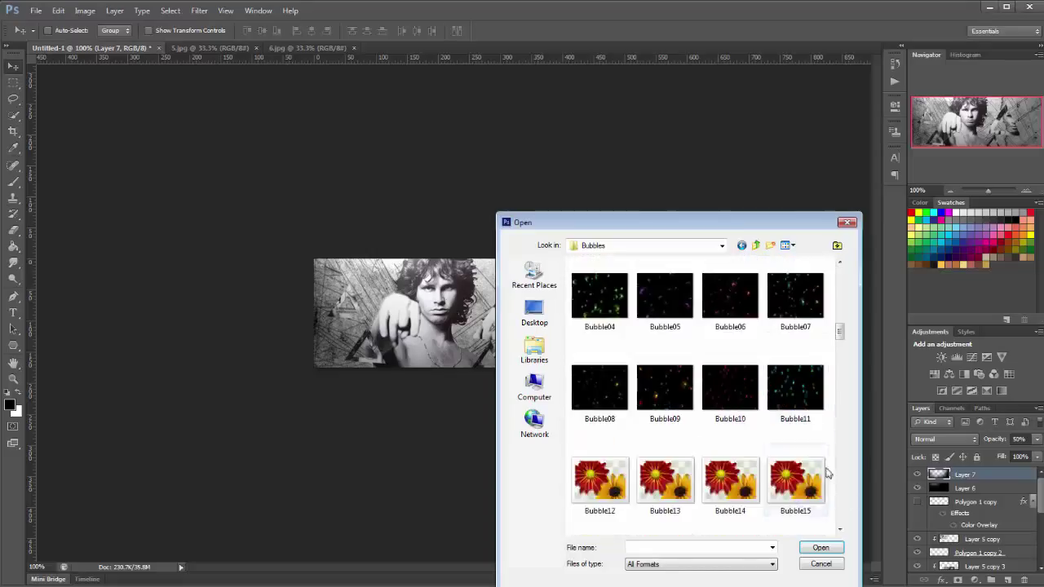
{"action": "left_click", "coordinate": [795, 390]}
{"action": "left_click", "coordinate": [728, 396], "text": "ctrl"}
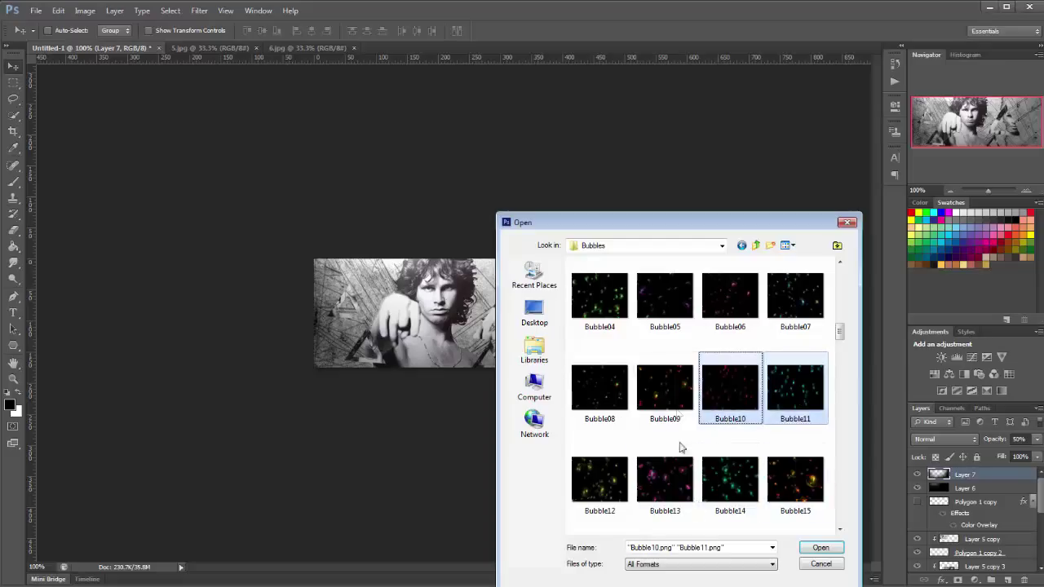
{"action": "left_click", "coordinate": [628, 414], "text": "ctrl"}
{"action": "left_click", "coordinate": [820, 550]}
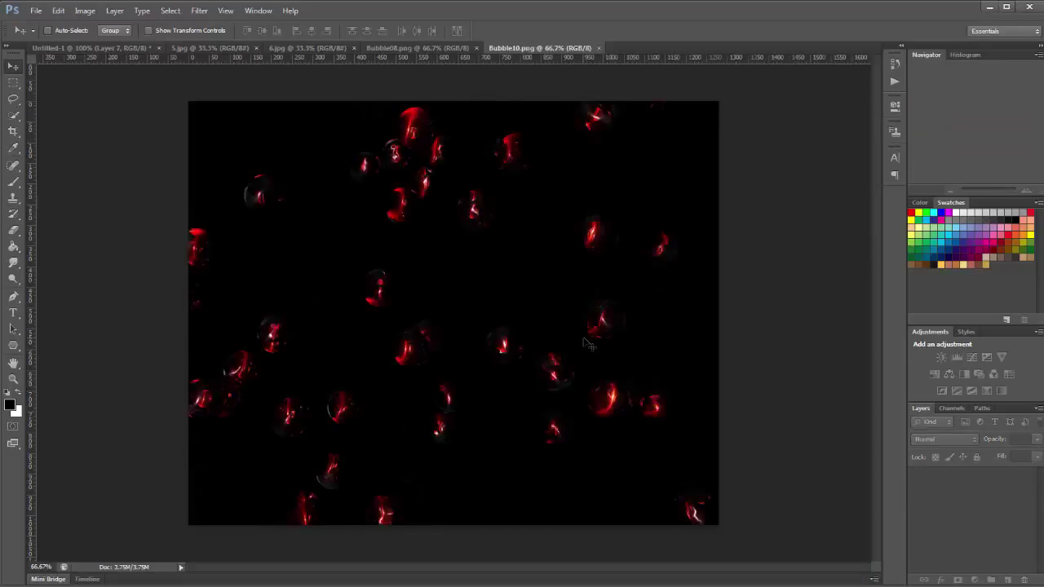
- Copy the Bubble08 image into the banner as a new layer above Layer 7, close its source document and position the bubbles
{"action": "left_click_drag", "start_coordinate": [413, 49], "coordinate": [438, 101]}
{"action": "left_click", "coordinate": [72, 47]}
{"action": "left_click_drag", "start_coordinate": [537, 318], "coordinate": [351, 314]}
{"action": "left_click", "coordinate": [921, 101]}
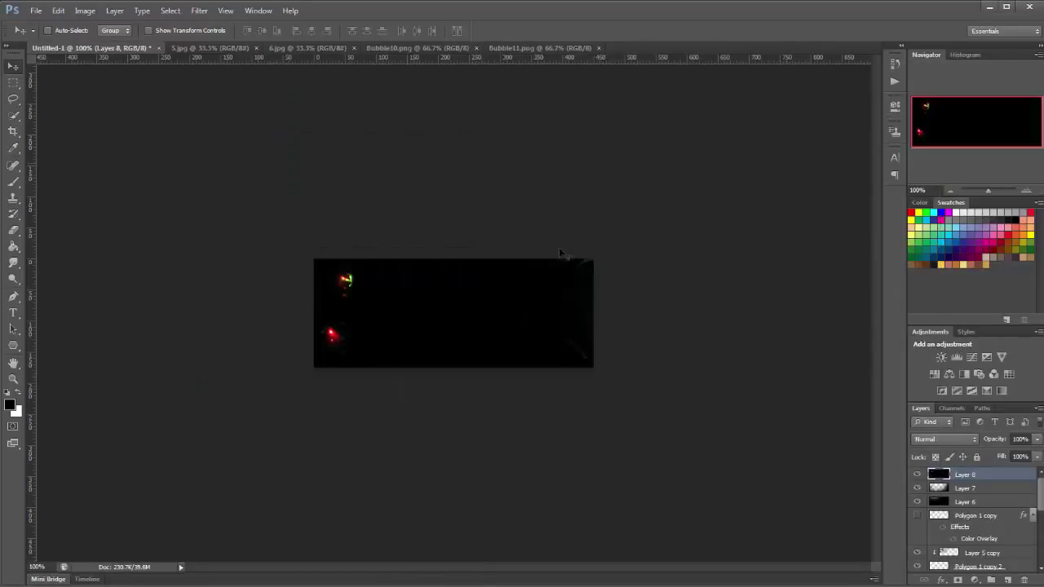
{"action": "left_click_drag", "start_coordinate": [439, 336], "coordinate": [516, 375]}
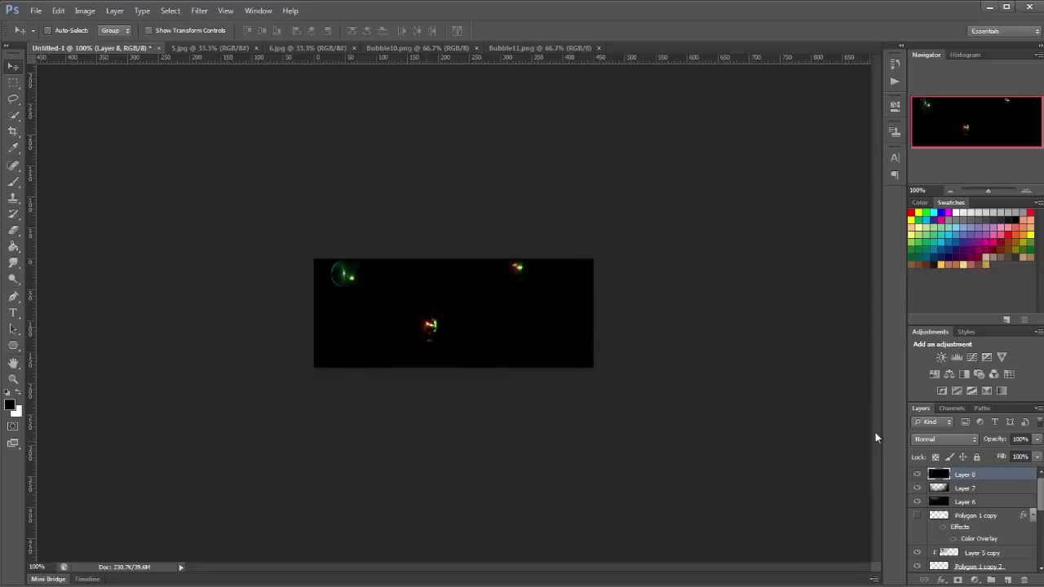
- Set Layer 8's blend mode to Linear Dodge (Add) and reposition its coloured bubbles towards the banner's edges
{"action": "left_click", "coordinate": [930, 442]}
{"action": "left_click", "coordinate": [938, 240]}
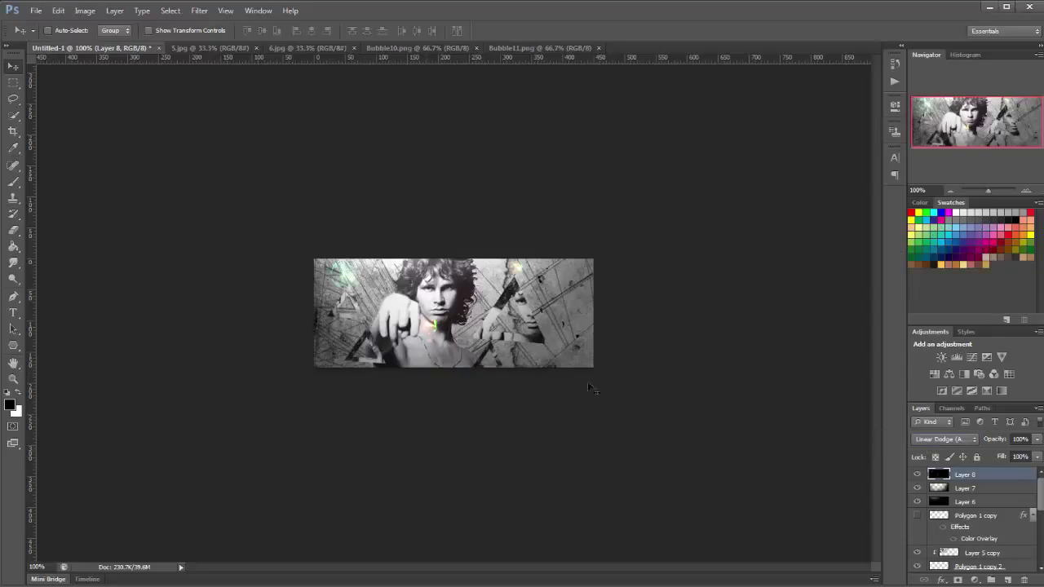
{"action": "left_click_drag", "start_coordinate": [589, 389], "coordinate": [519, 360]}
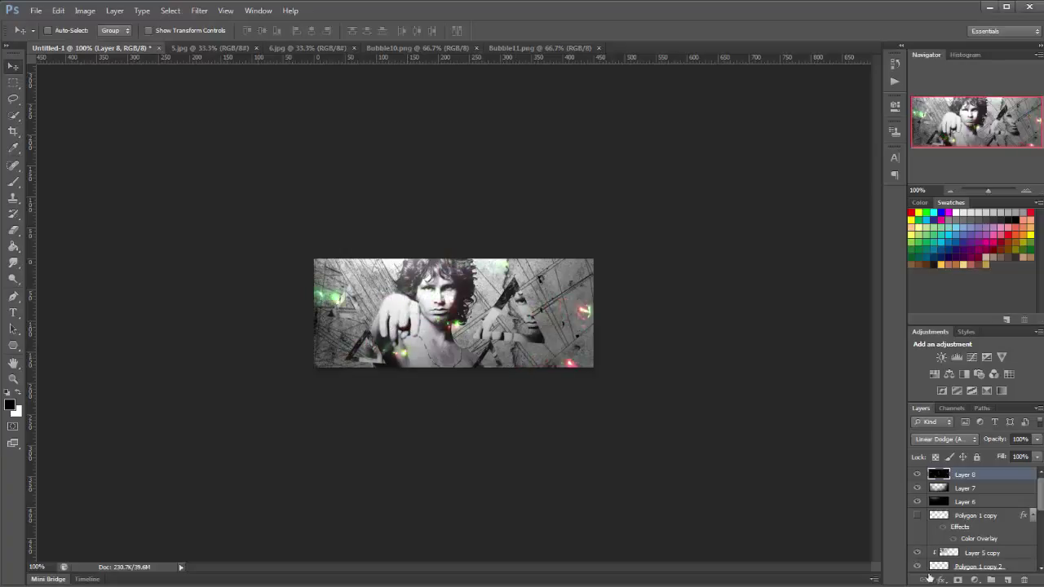
- Add a mask to Layer 8 and paint out the bubbles over the man's face and neck with a soft 68 px black brush
{"action": "left_click", "coordinate": [958, 580]}
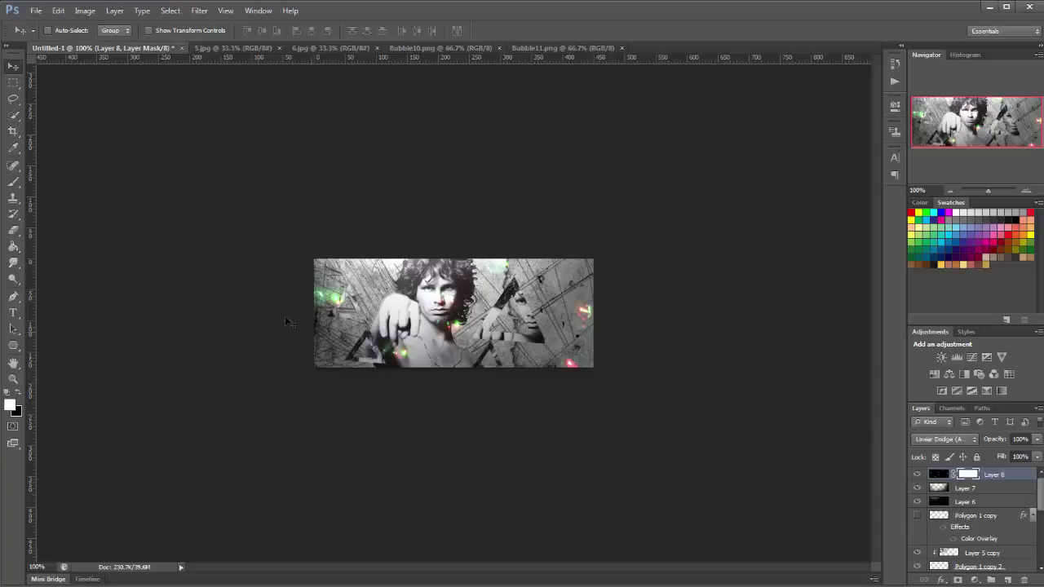
{"action": "left_click", "coordinate": [13, 181]}
{"action": "left_click", "coordinate": [19, 394]}
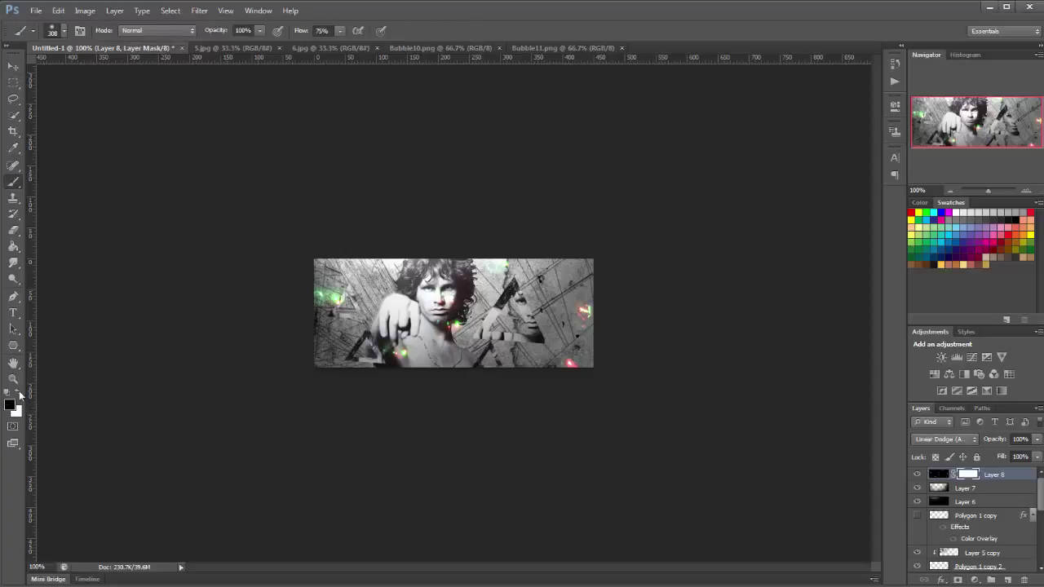
{"action": "right_click", "coordinate": [473, 302]}
{"action": "double_click", "coordinate": [592, 317]}
{"action": "type", "text": "60"}
{"action": "key", "text": "Return"}
{"action": "left_click", "coordinate": [428, 312]}
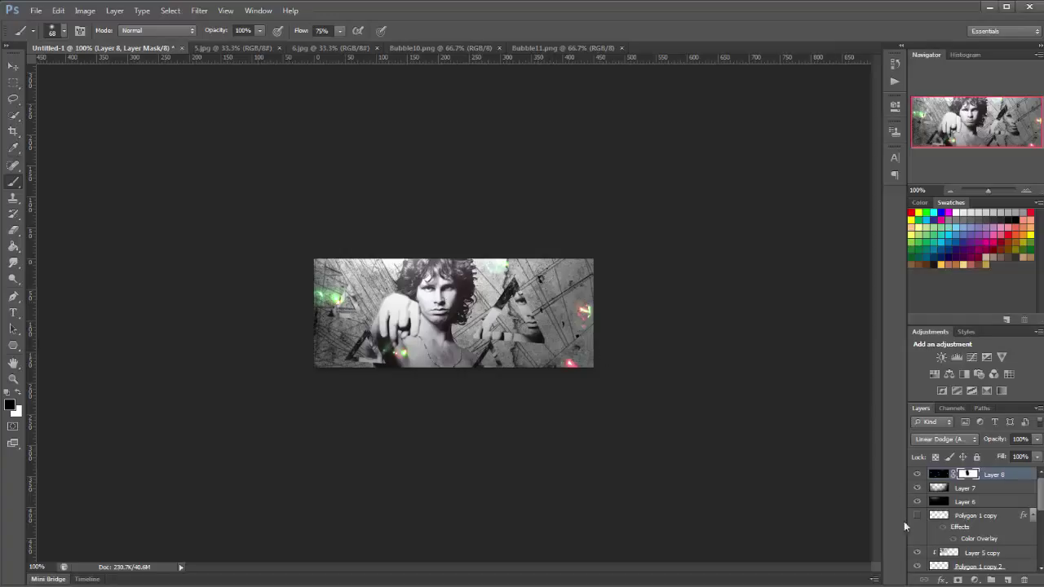
- Add a Hue/Saturation adjustment clipped to Layer 8 and set its hue to +50
{"action": "left_click", "coordinate": [974, 580]}
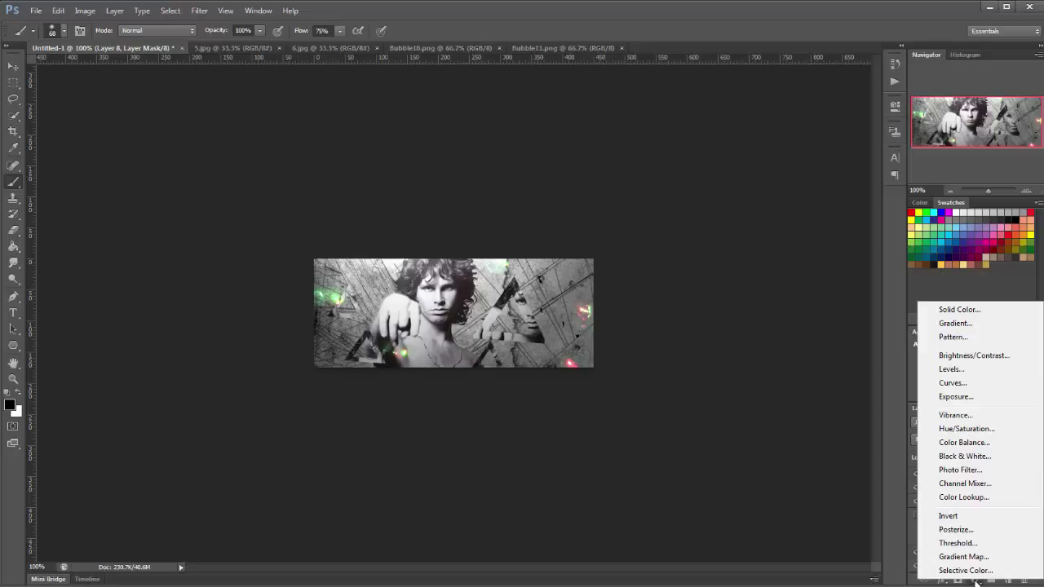
{"action": "left_click", "coordinate": [967, 428]}
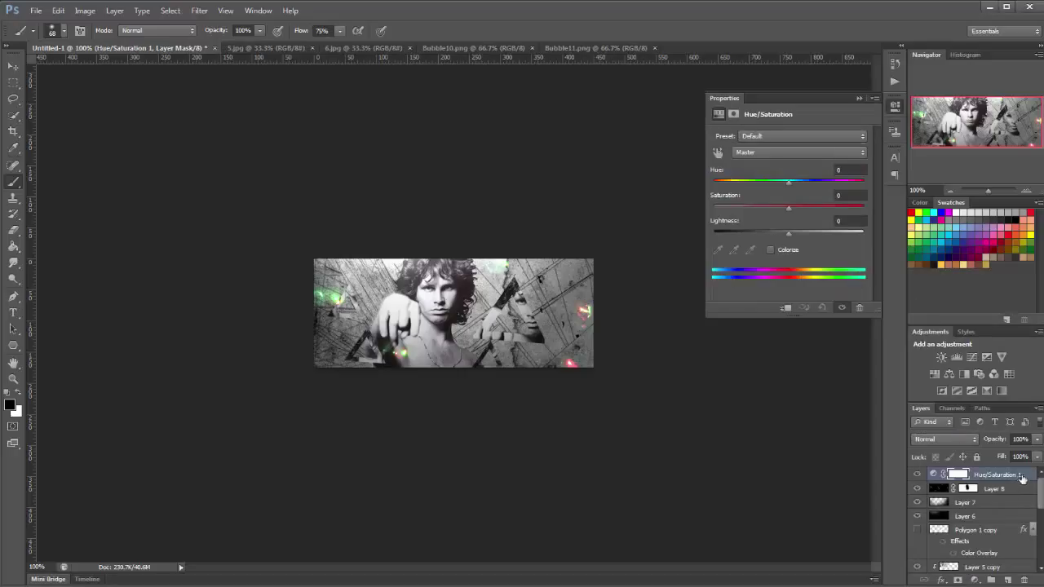
{"action": "right_click", "coordinate": [1022, 479]}
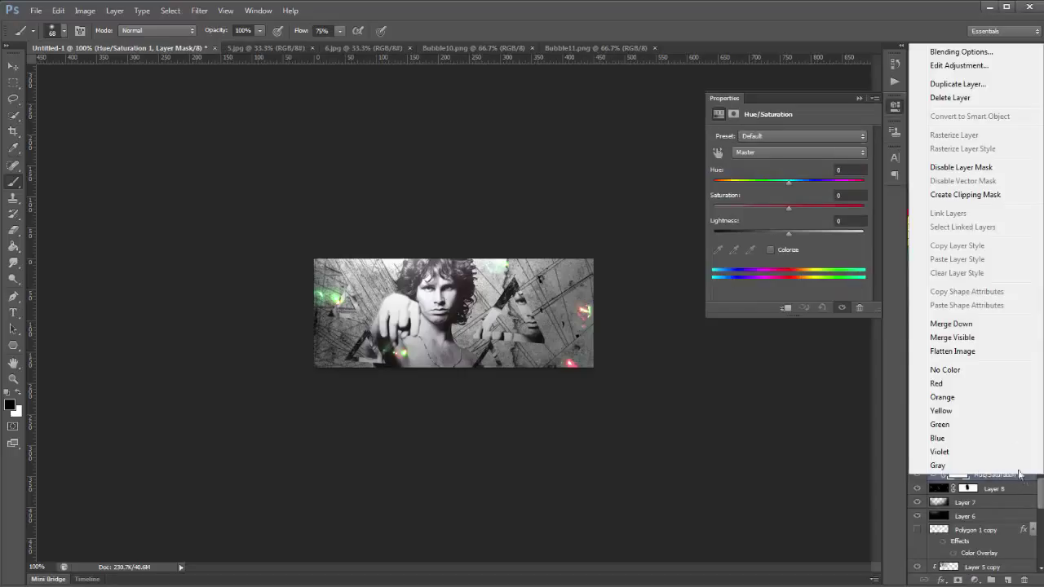
{"action": "left_click", "coordinate": [971, 195]}
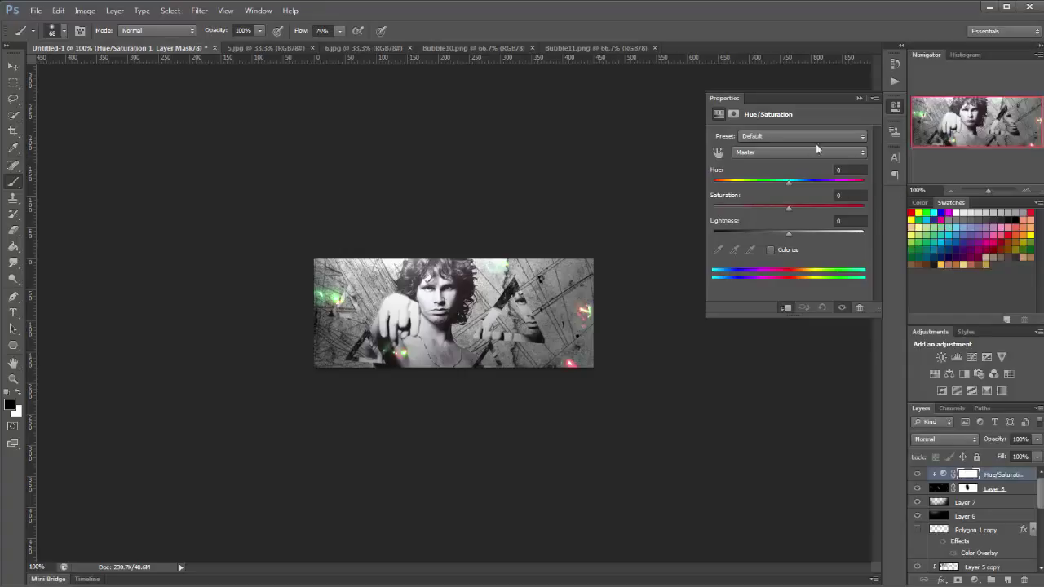
{"action": "left_click_drag", "start_coordinate": [789, 186], "coordinate": [824, 213]}
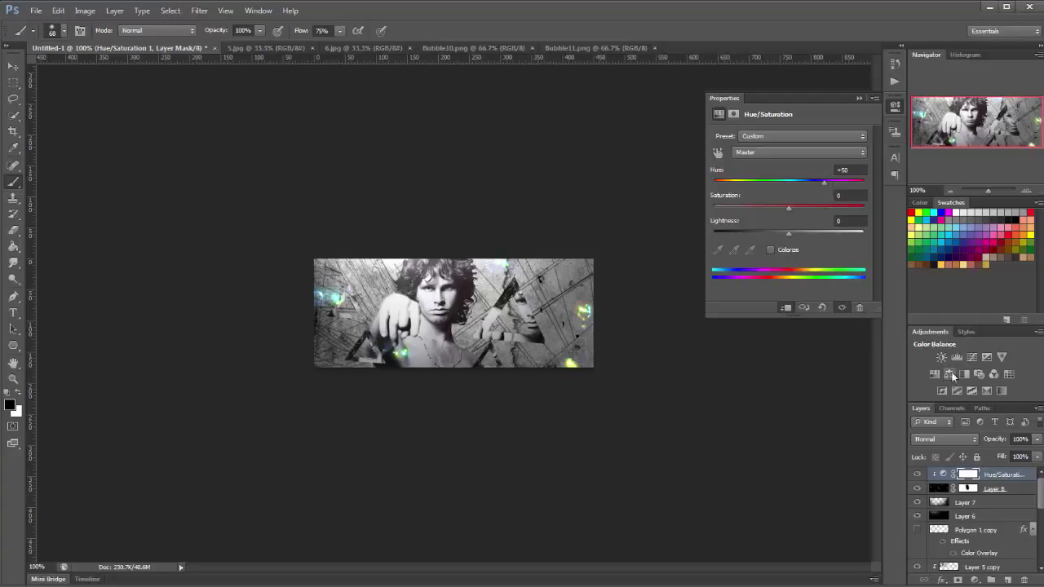
- Duplicate Layer 8 with its Hue/Saturation adjustment and move the copy so its bubbles gather on the banner's right side
{"action": "left_click", "coordinate": [1023, 492]}
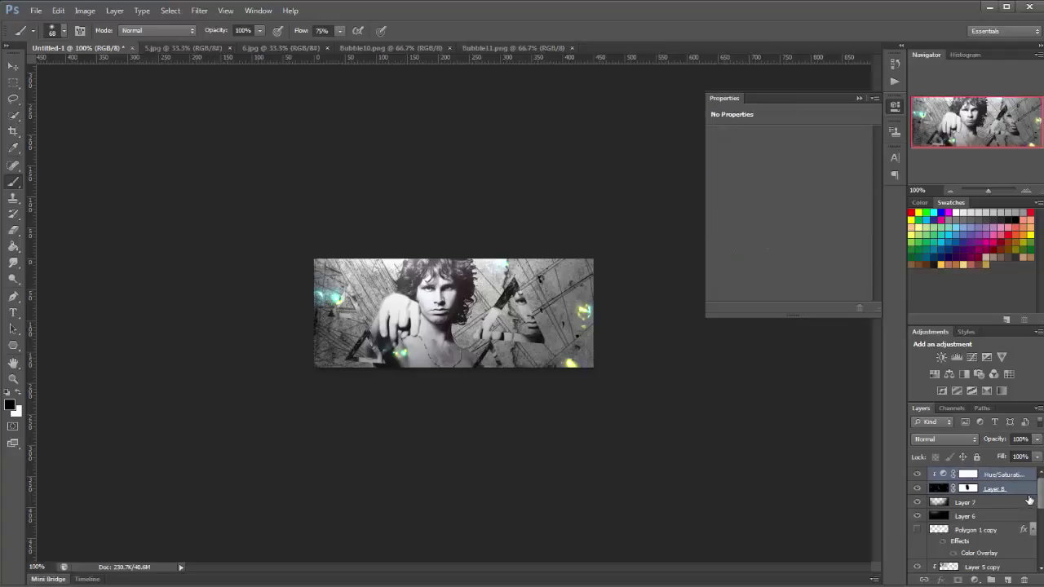
{"action": "left_click_drag", "start_coordinate": [1029, 500], "coordinate": [932, 485]}
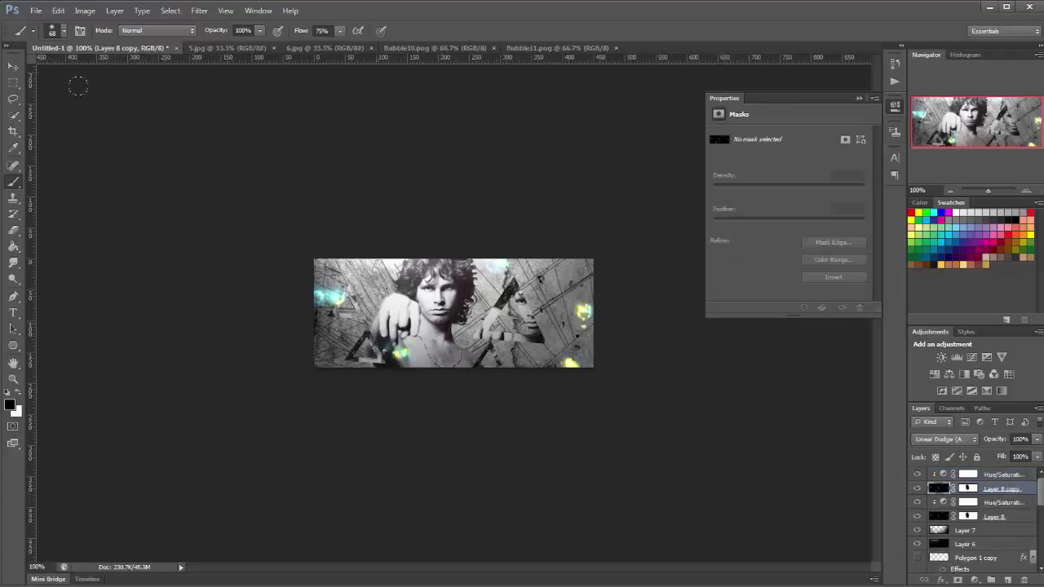
{"action": "left_click", "coordinate": [16, 68]}
{"action": "left_click_drag", "start_coordinate": [596, 343], "coordinate": [342, 391]}
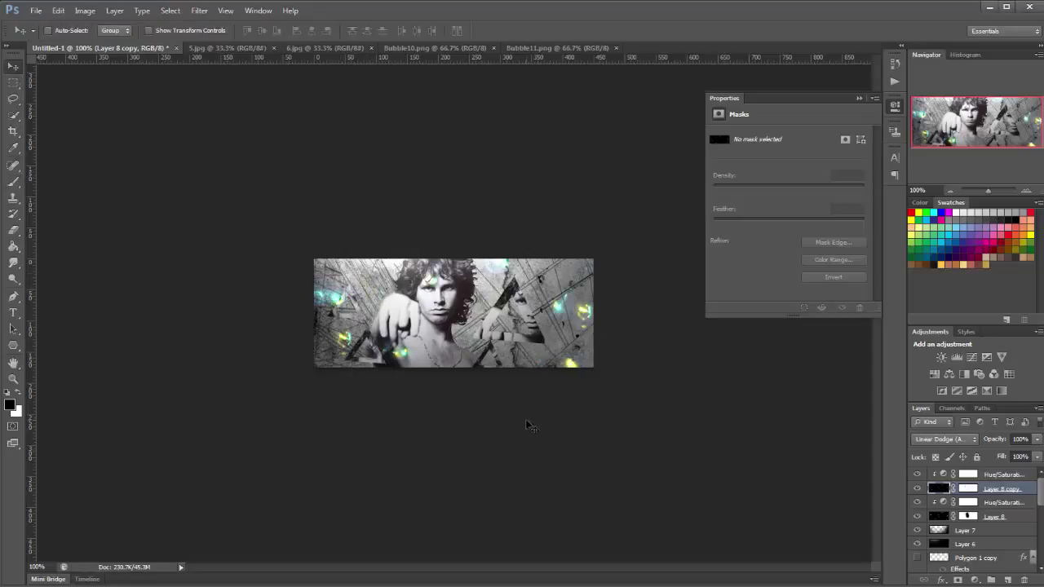
{"action": "left_click_drag", "start_coordinate": [531, 425], "coordinate": [416, 344]}
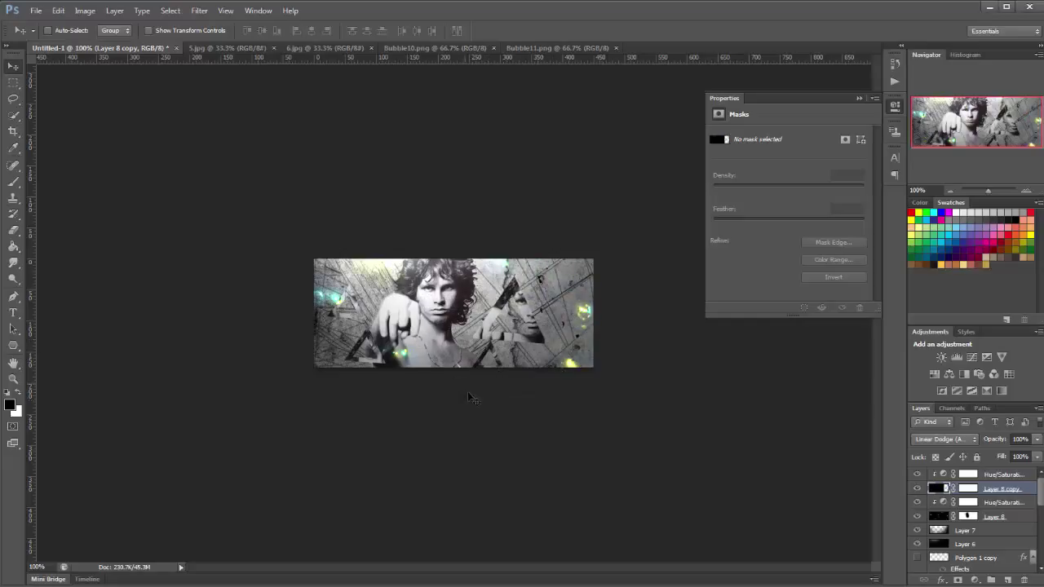
{"action": "left_click_drag", "start_coordinate": [504, 377], "coordinate": [605, 293]}
- Paint black on Layer 8 copy's mask over the face in the right triangle, undoing the first broad stroke
{"action": "left_click", "coordinate": [966, 488]}
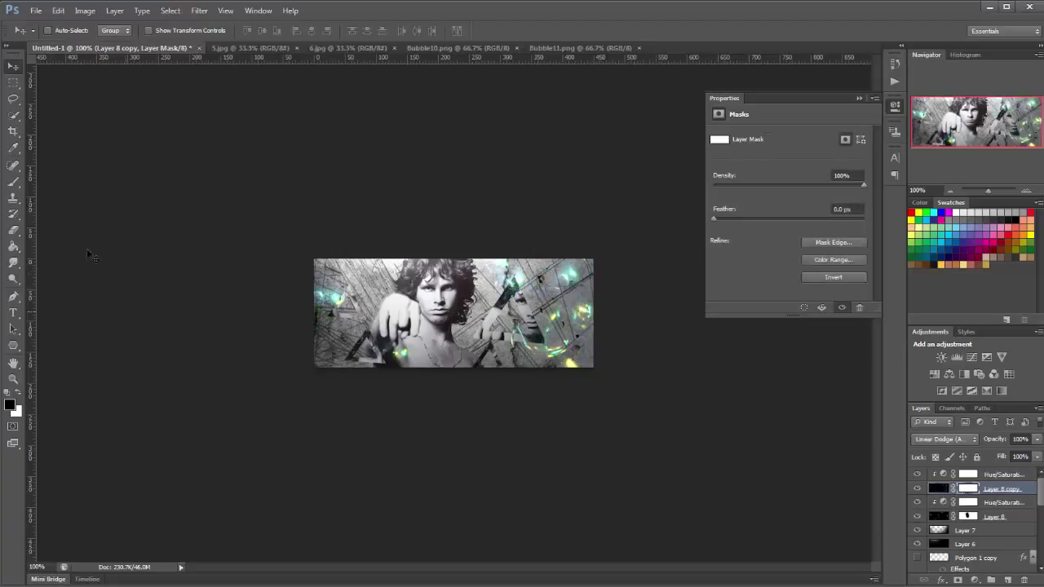
{"action": "left_click", "coordinate": [13, 181]}
{"action": "mouse_move", "coordinate": [492, 295]}
{"action": "left_mouse_down"}
{"action": "mouse_move", "coordinate": [526, 343]}
{"action": "mouse_move", "coordinate": [563, 347]}
{"action": "left_mouse_up"}
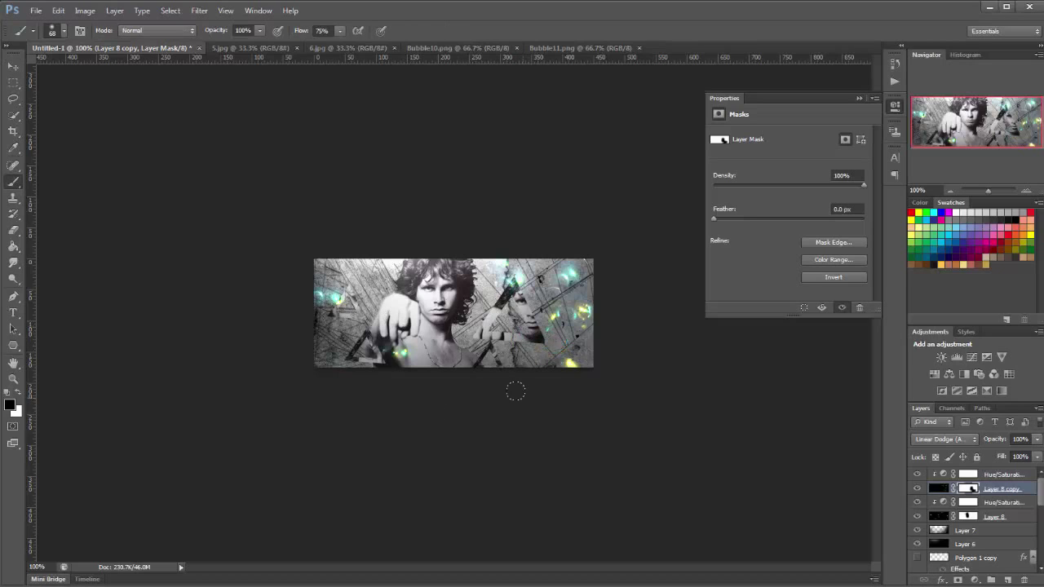
{"action": "key", "text": "ctrl+z"}
{"action": "left_click_drag", "start_coordinate": [516, 311], "coordinate": [512, 287]}
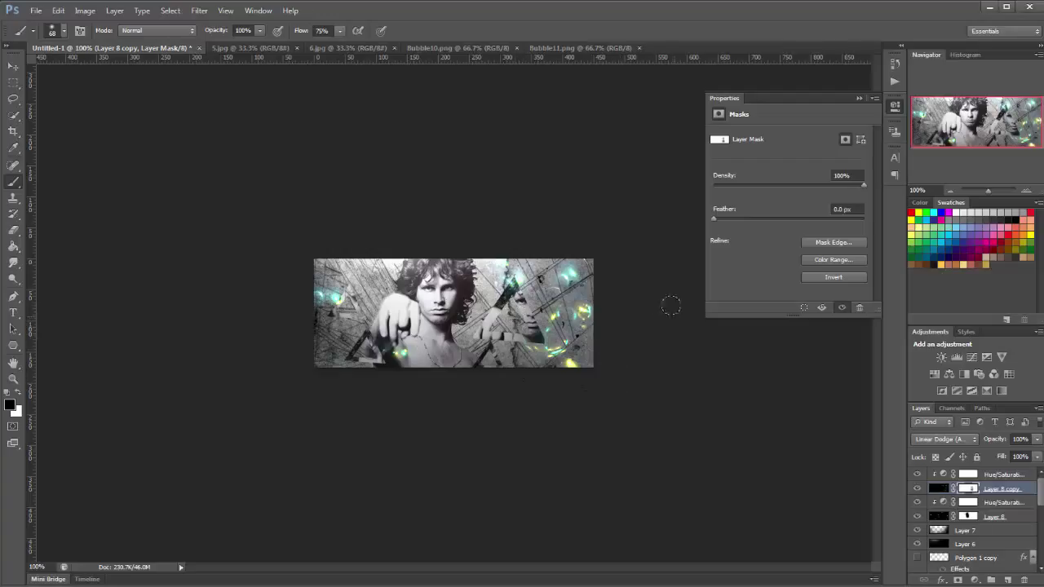
{"action": "left_click", "coordinate": [860, 97]}
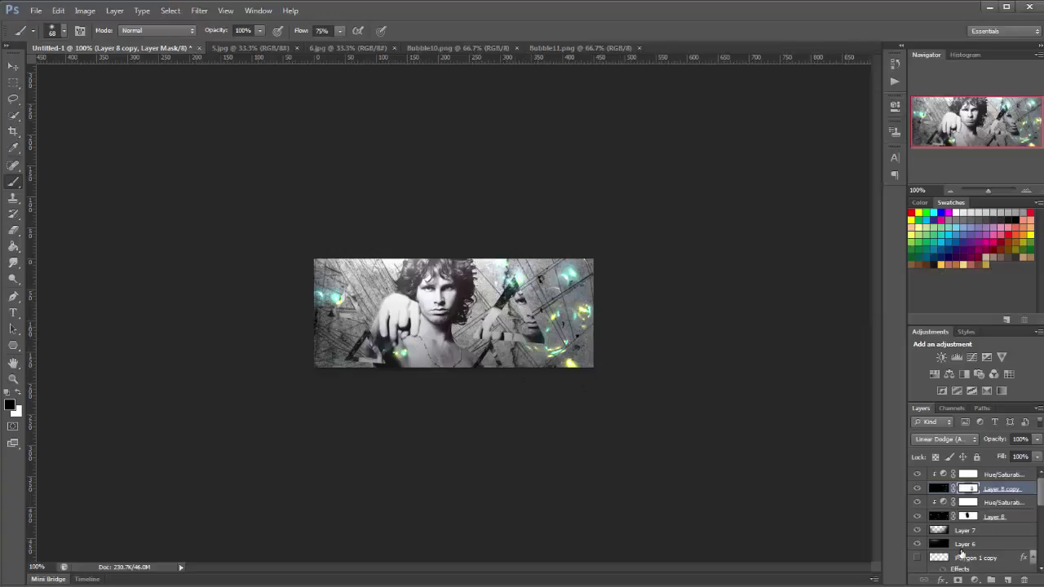
- Create a new empty layer directly beneath Layer 1, above Layer 4
{"action": "scroll", "coordinate": [990, 511], "scroll_direction": "down", "scroll_amount": 5}
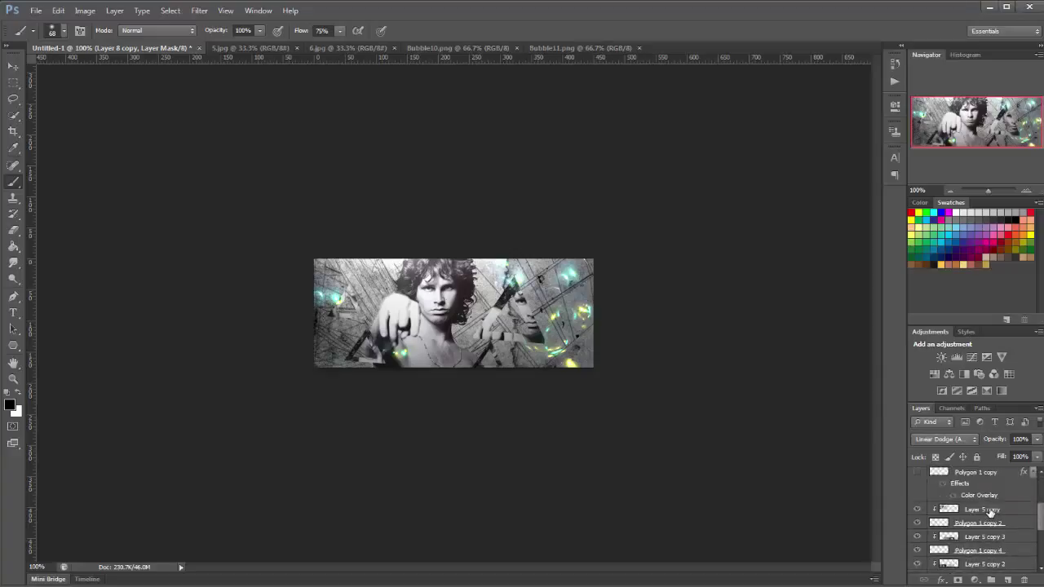
{"action": "scroll", "coordinate": [990, 511], "scroll_direction": "down", "scroll_amount": 1}
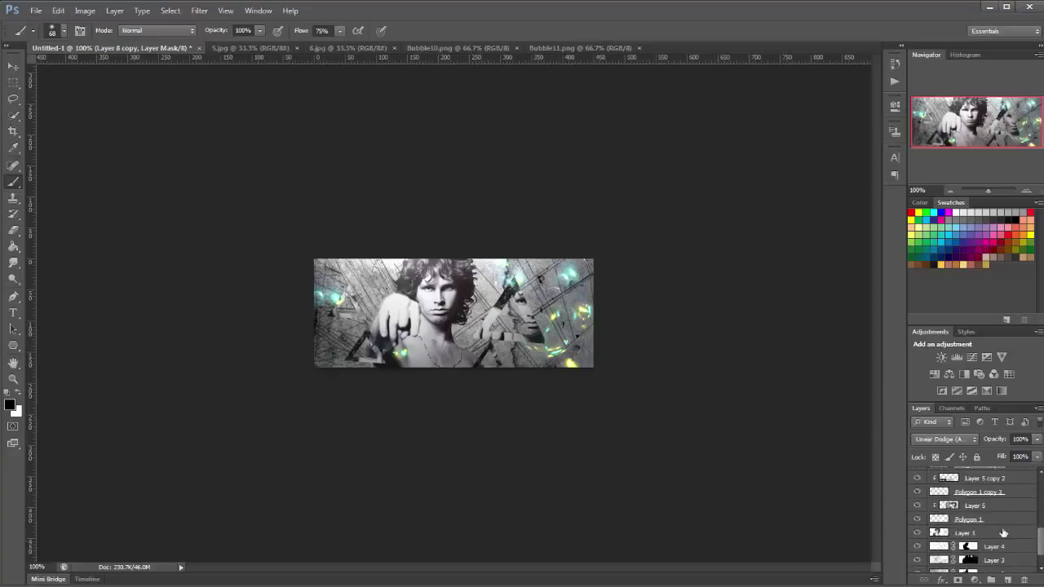
{"action": "left_click", "coordinate": [995, 534]}
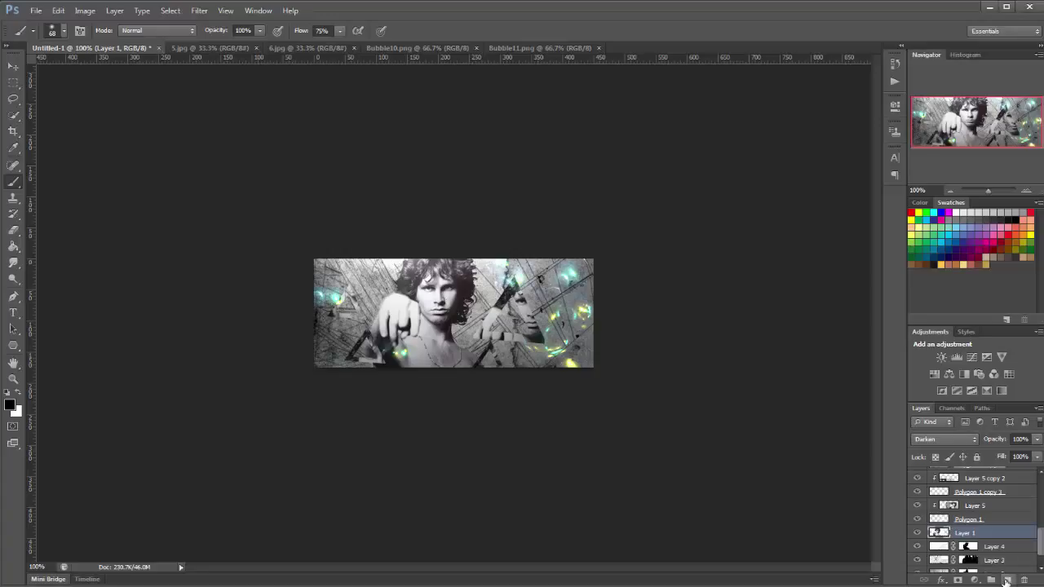
{"action": "left_click", "coordinate": [1007, 580]}
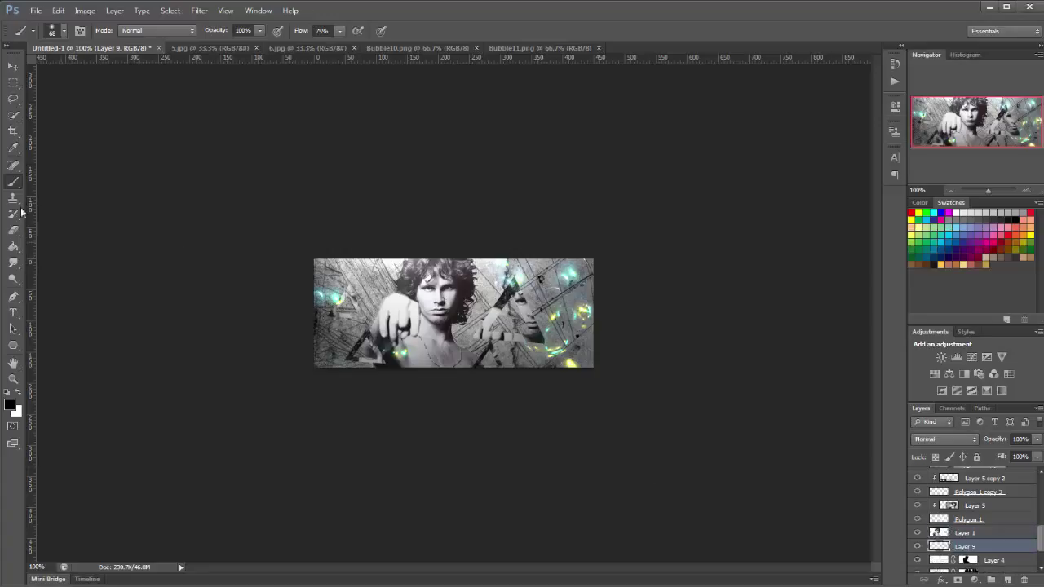
- Set the brush flow to 100% and stamp the 100 px handwriting-style text brush in black over the banner's upper-left background on Layer 9
{"action": "left_click", "coordinate": [341, 31]}
{"action": "right_click", "coordinate": [512, 336]}
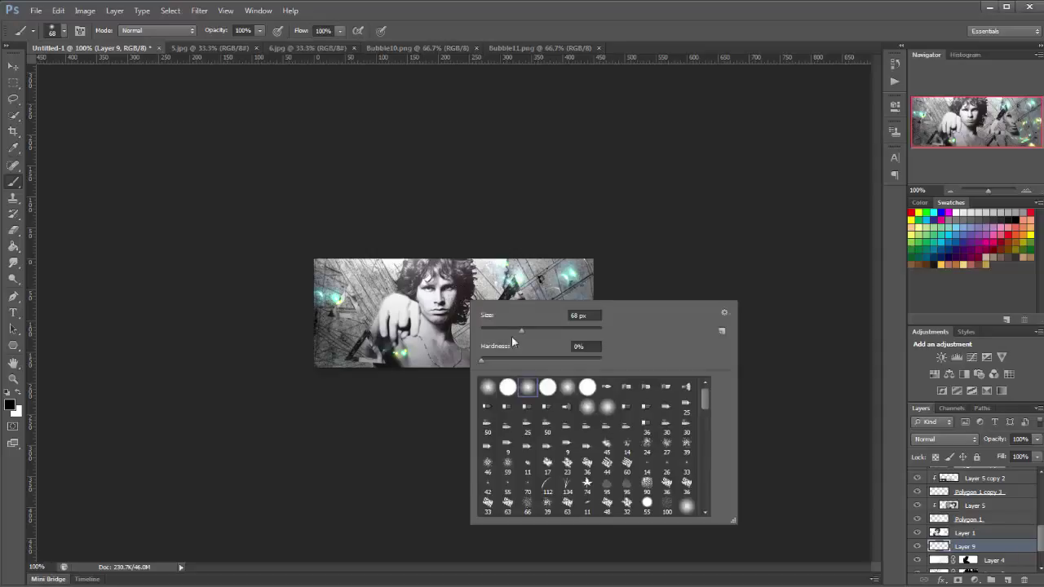
{"action": "scroll", "coordinate": [630, 476], "scroll_direction": "down", "scroll_amount": 2}
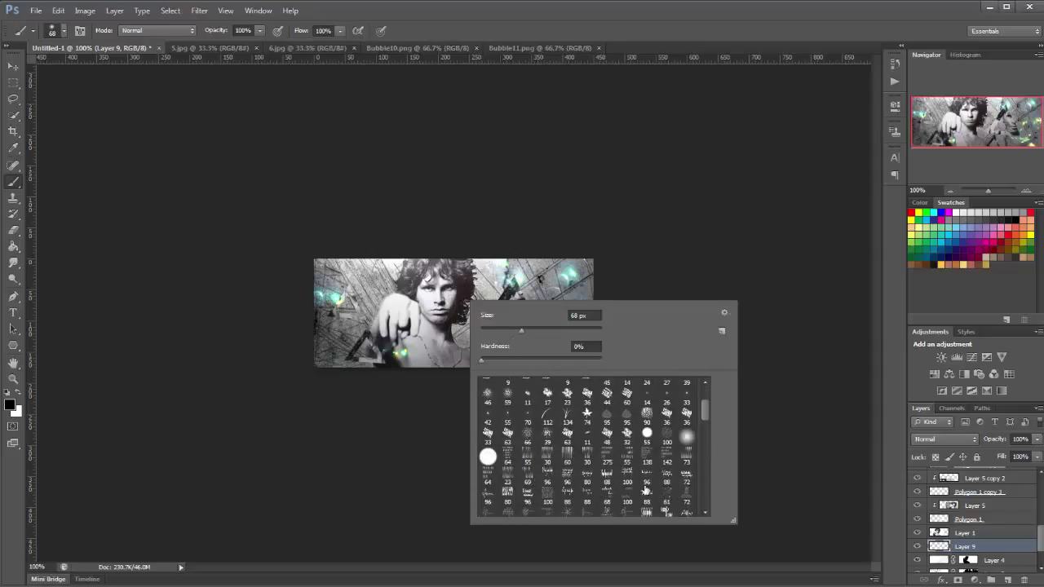
{"action": "scroll", "coordinate": [557, 473], "scroll_direction": "down", "scroll_amount": 2}
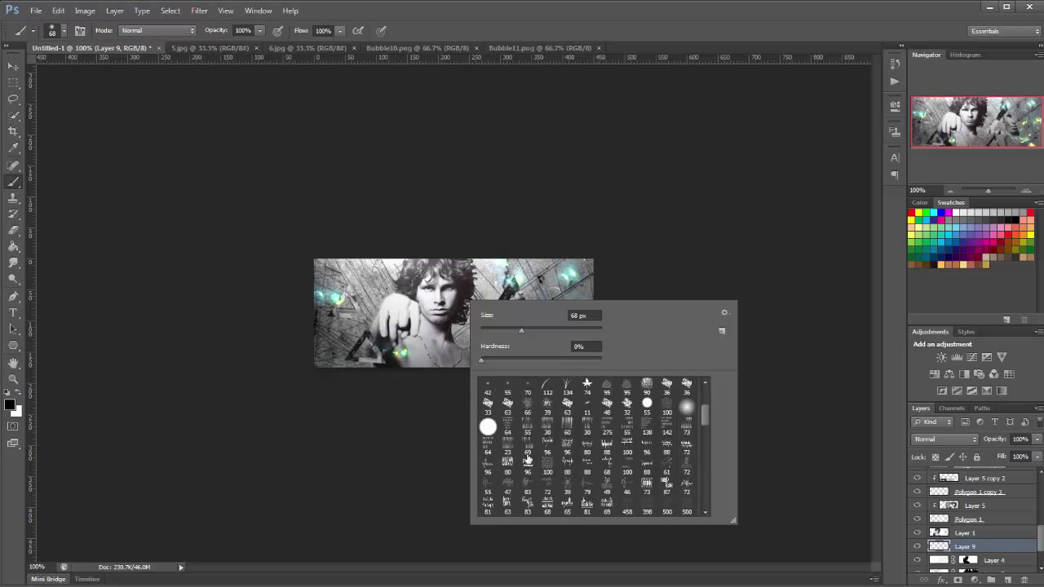
{"action": "left_click", "coordinate": [547, 471]}
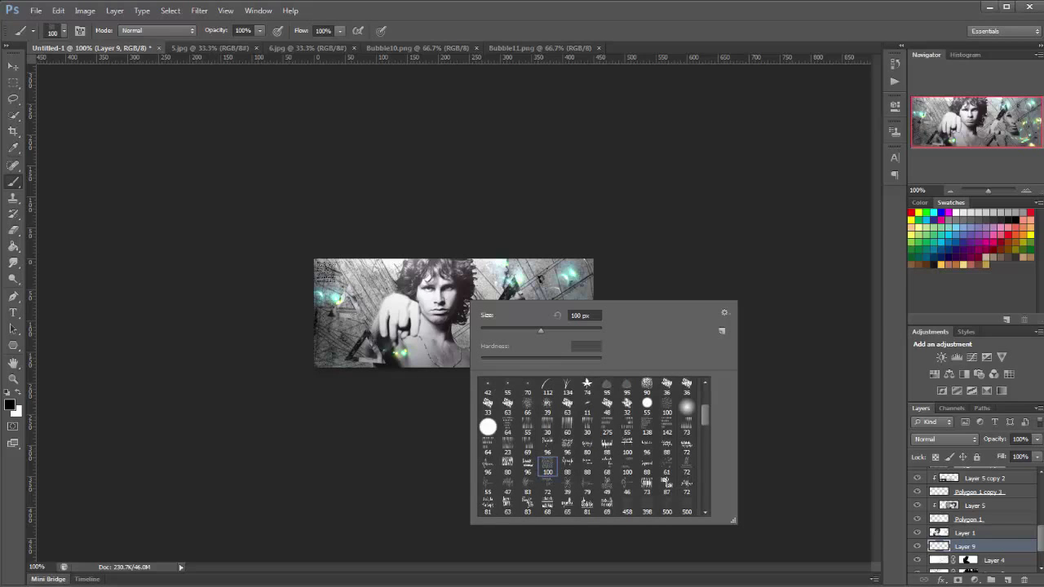
{"action": "left_click", "coordinate": [330, 273]}
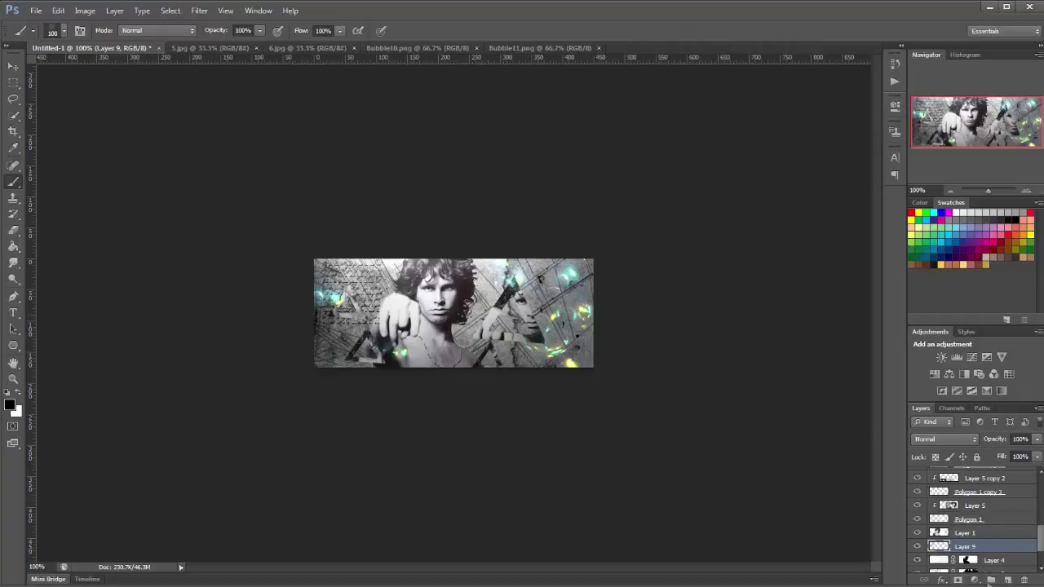
- Add a mask to Layer 9 and paint black on it near the portrait's fist with a 100 px round brush
{"action": "left_click", "coordinate": [960, 580]}
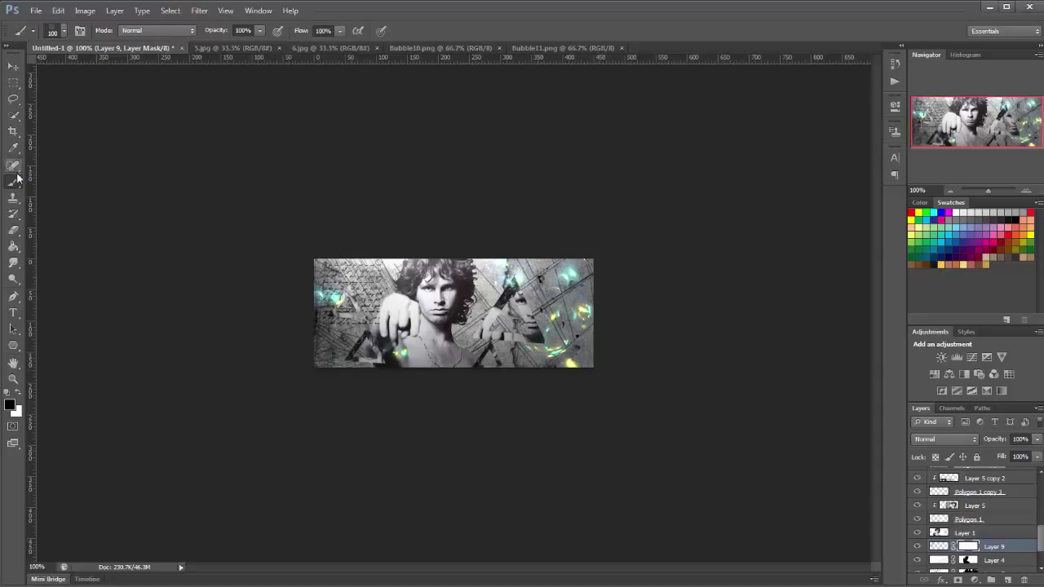
{"action": "right_click", "coordinate": [431, 305]}
{"action": "scroll", "coordinate": [520, 408], "scroll_direction": "up", "scroll_amount": 2}
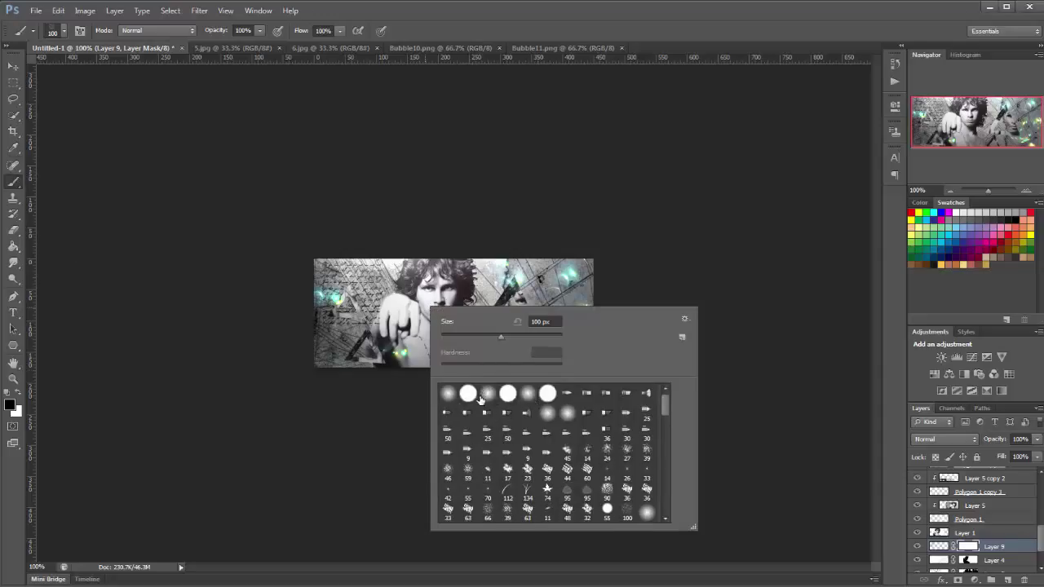
{"action": "left_click", "coordinate": [482, 397]}
{"action": "key", "text": "Return"}
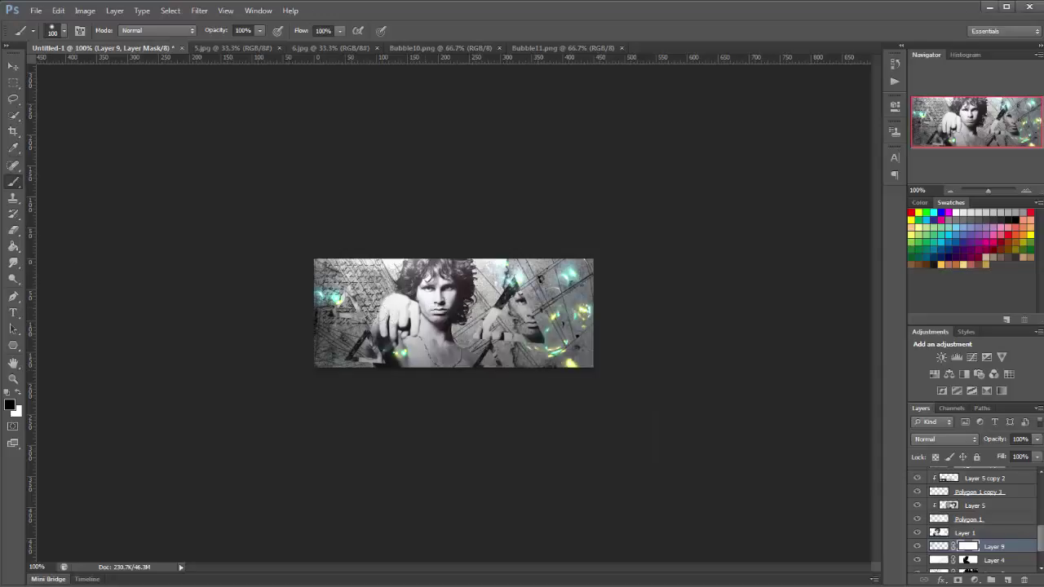
- Create a new layer above Layer 9 and stamp an 82 px text-lines brush in black beside the chest, below the right triangle
{"action": "left_click", "coordinate": [1008, 580]}
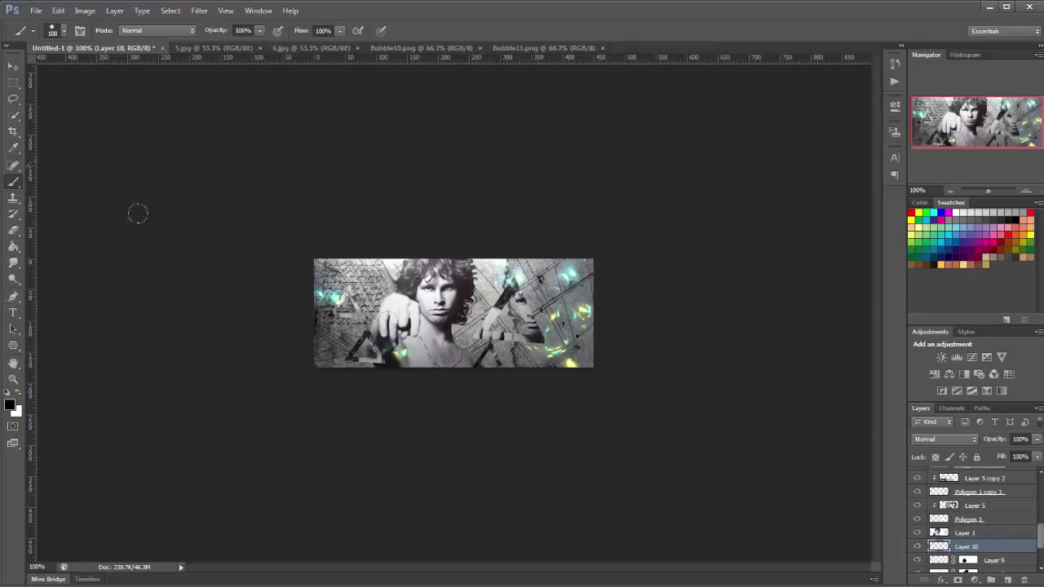
{"action": "right_click", "coordinate": [424, 325]}
{"action": "scroll", "coordinate": [585, 467], "scroll_direction": "down", "scroll_amount": 3}
{"action": "scroll", "coordinate": [585, 467], "scroll_direction": "down", "scroll_amount": 5}
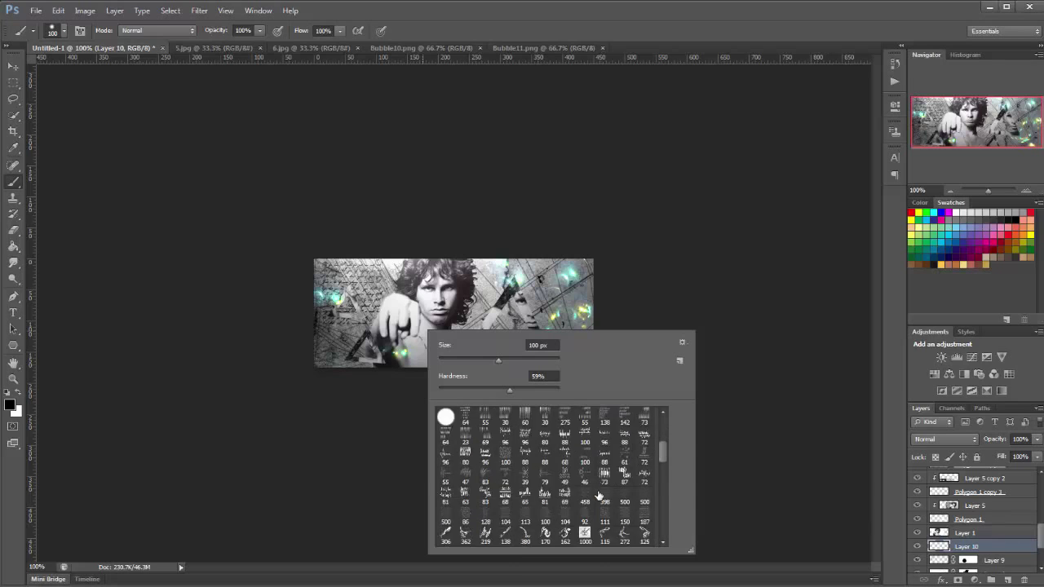
{"action": "scroll", "coordinate": [604, 493], "scroll_direction": "down", "scroll_amount": 2}
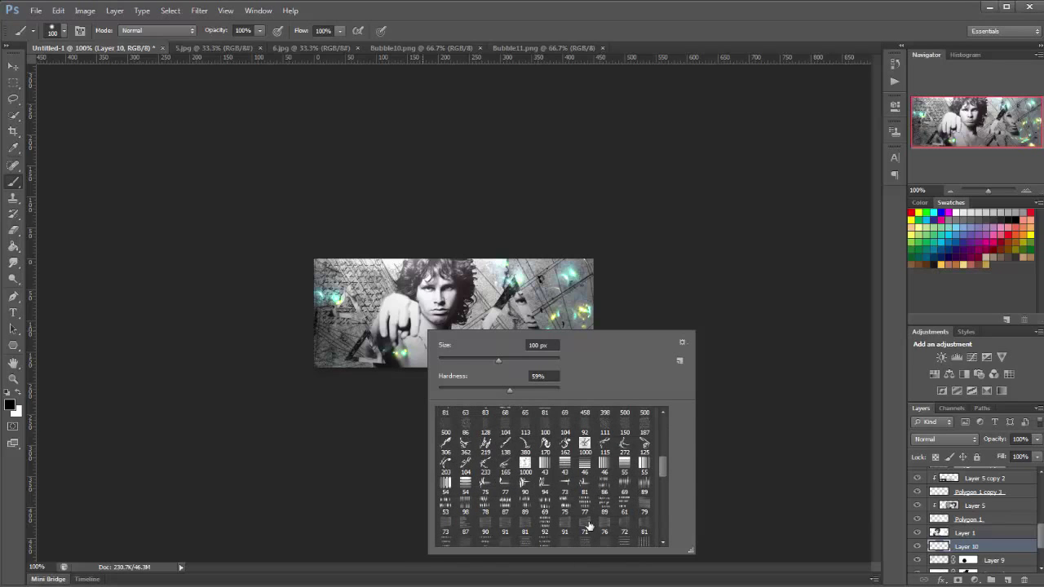
{"action": "left_click", "coordinate": [587, 510]}
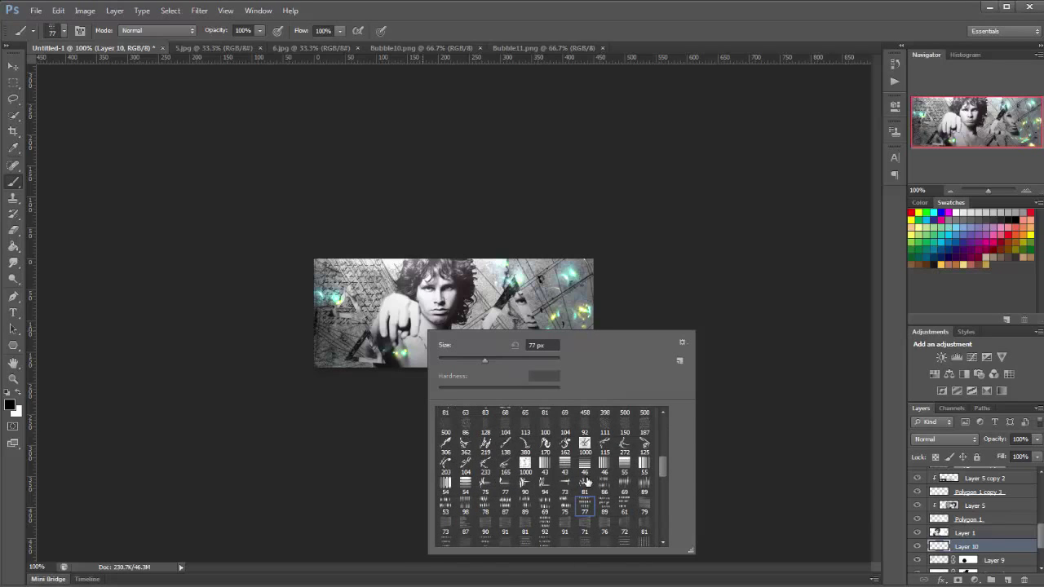
{"action": "scroll", "coordinate": [534, 526], "scroll_direction": "down", "scroll_amount": 5}
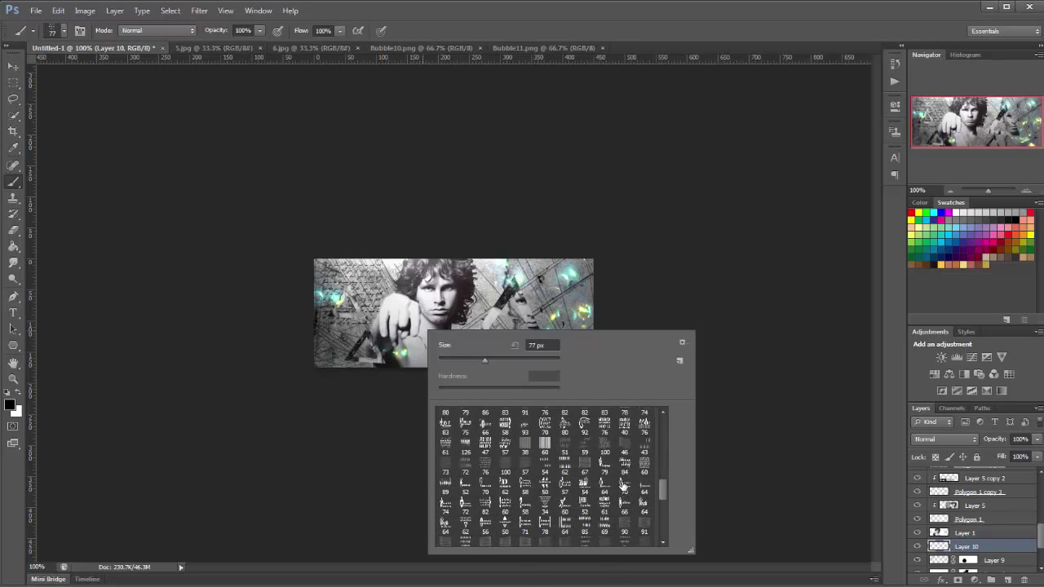
{"action": "scroll", "coordinate": [622, 486], "scroll_direction": "up", "scroll_amount": 1}
{"action": "left_click", "coordinate": [624, 462]}
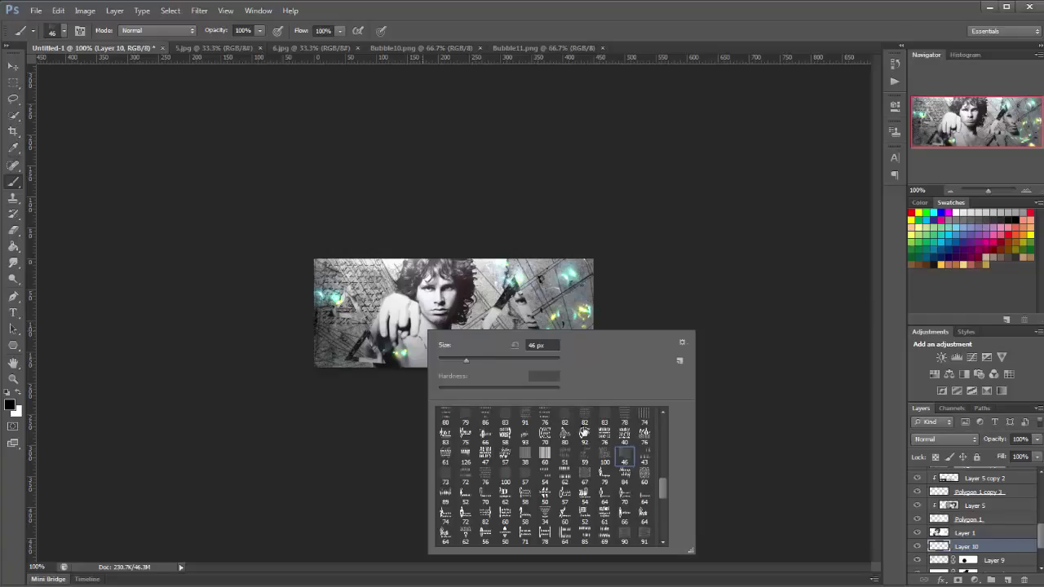
{"action": "left_click", "coordinate": [544, 160]}
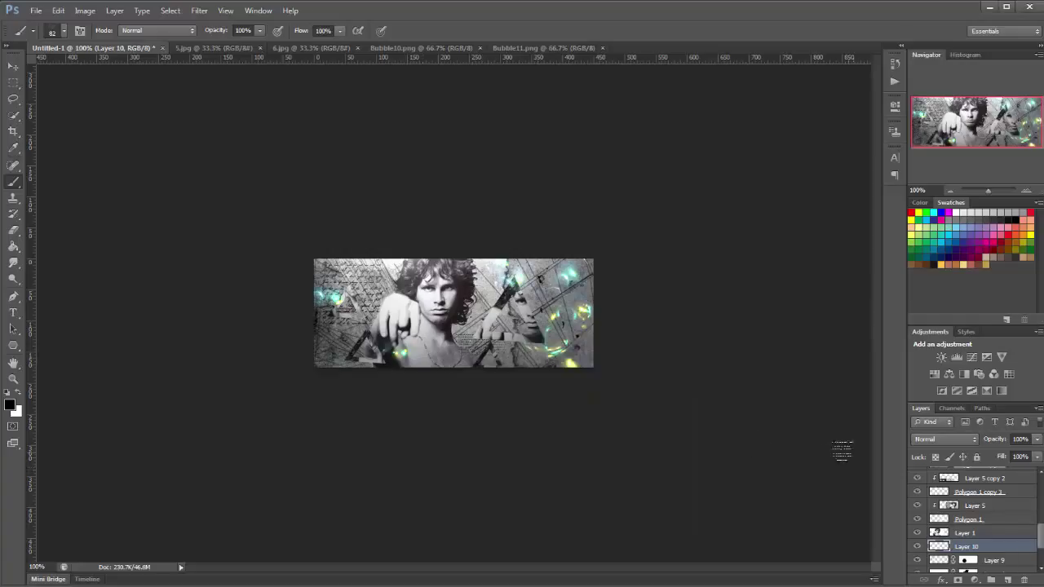
- Create a new layer above Layer 10 and stamp the 83 px text-lines brush in black beside the right triangle's face
{"action": "left_click", "coordinate": [1011, 579]}
{"action": "right_click", "coordinate": [526, 294]}
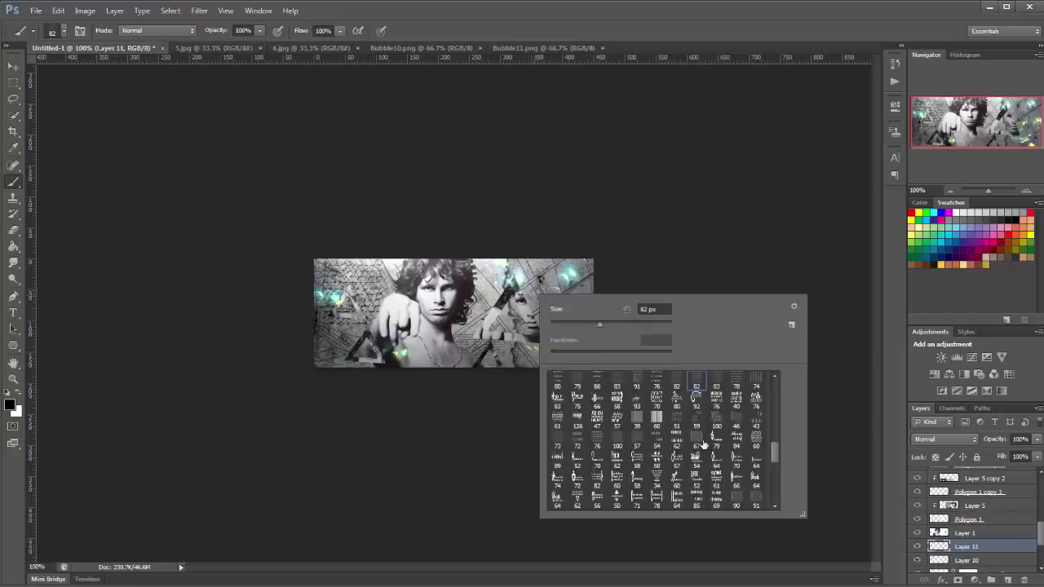
{"action": "left_click", "coordinate": [715, 386]}
{"action": "left_click", "coordinate": [549, 274]}
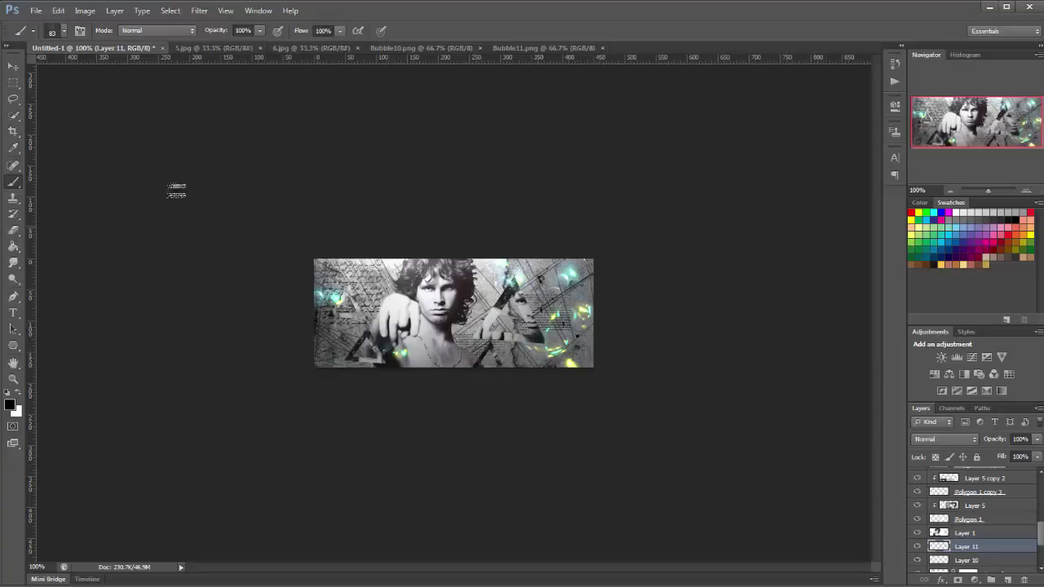
- Create a new layer at the top of the layer stack and fill it with the merged banner using Apply Image
{"action": "left_click", "coordinate": [14, 66]}
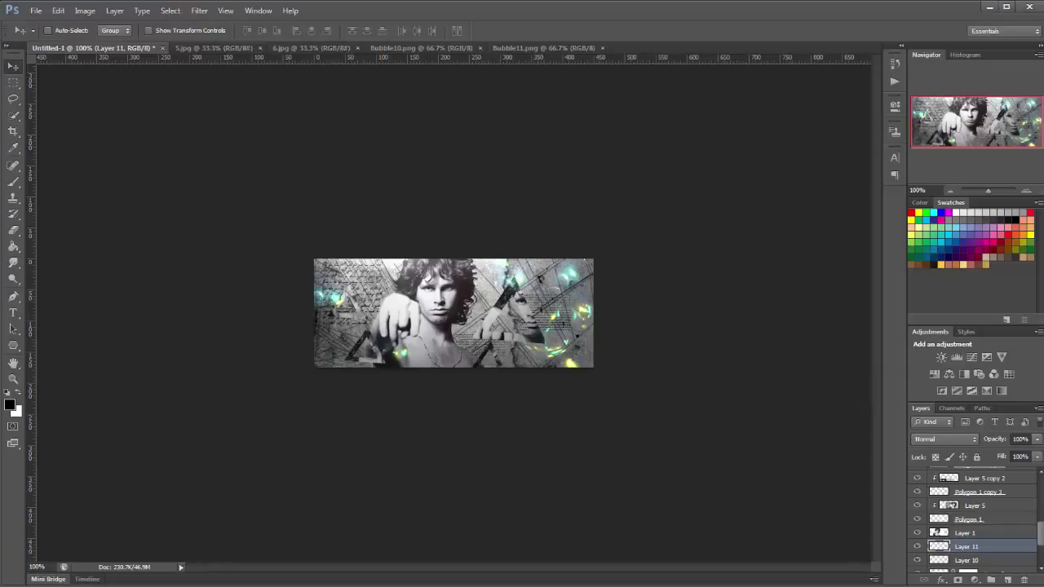
{"action": "left_click_drag", "start_coordinate": [1041, 532], "coordinate": [1040, 483]}
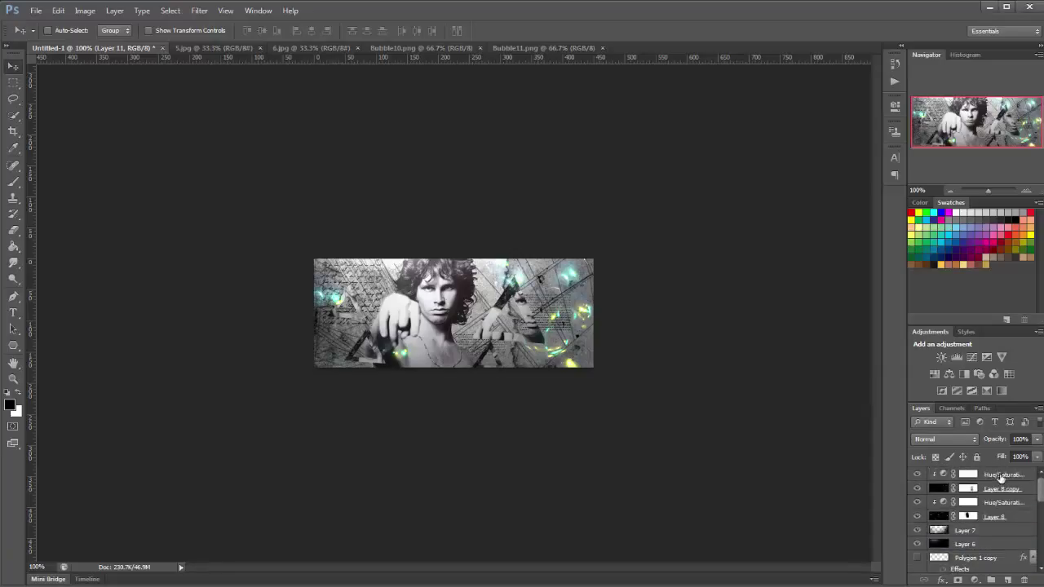
{"action": "left_click", "coordinate": [1001, 478]}
{"action": "left_click", "coordinate": [1007, 580]}
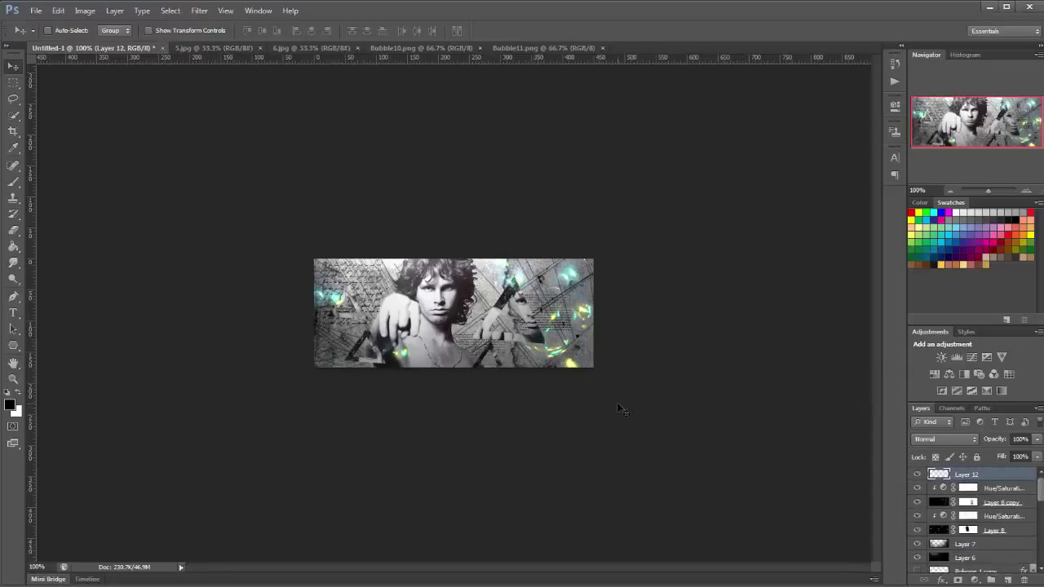
{"action": "left_click", "coordinate": [81, 16]}
{"action": "left_click", "coordinate": [121, 187]}
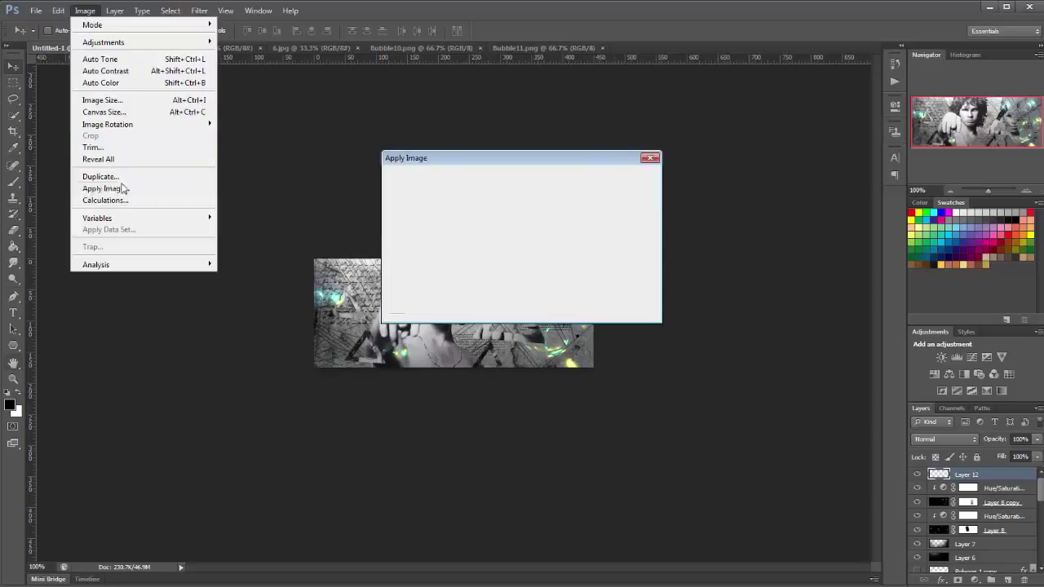
{"action": "left_click", "coordinate": [630, 184]}
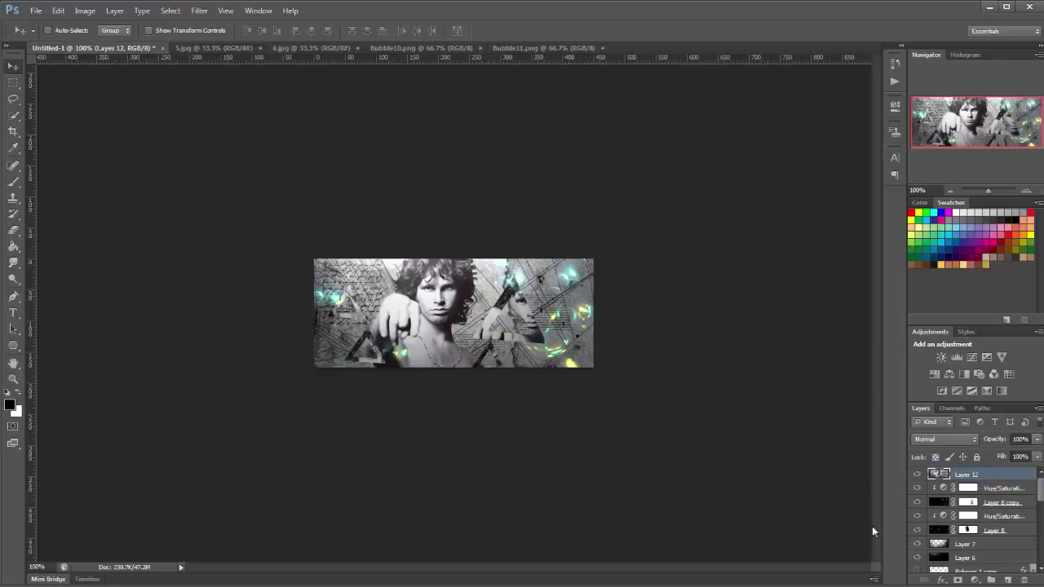
- Apply Angled Strokes to Layer 12 with Direction Balance 47, Stroke Length 11 and Sharpness 3, and set the layer's opacity to 51%
{"action": "left_click", "coordinate": [200, 11]}
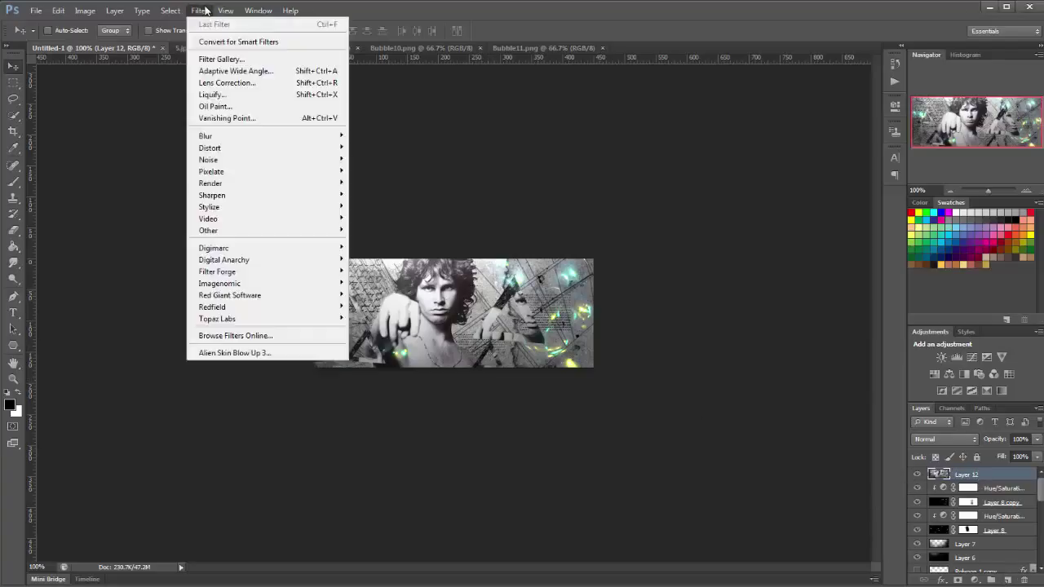
{"action": "left_click", "coordinate": [210, 60]}
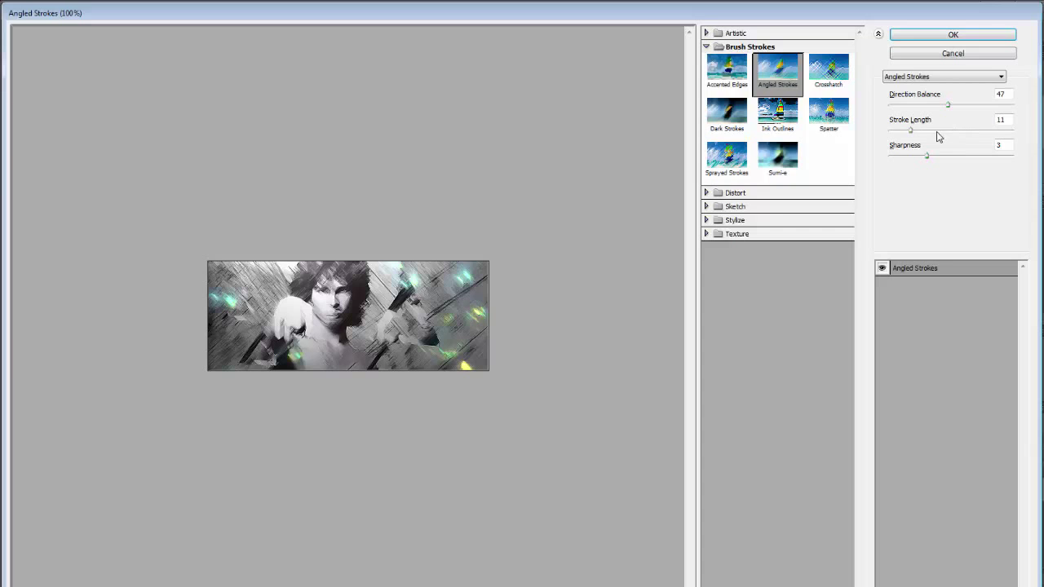
{"action": "left_click", "coordinate": [952, 35]}
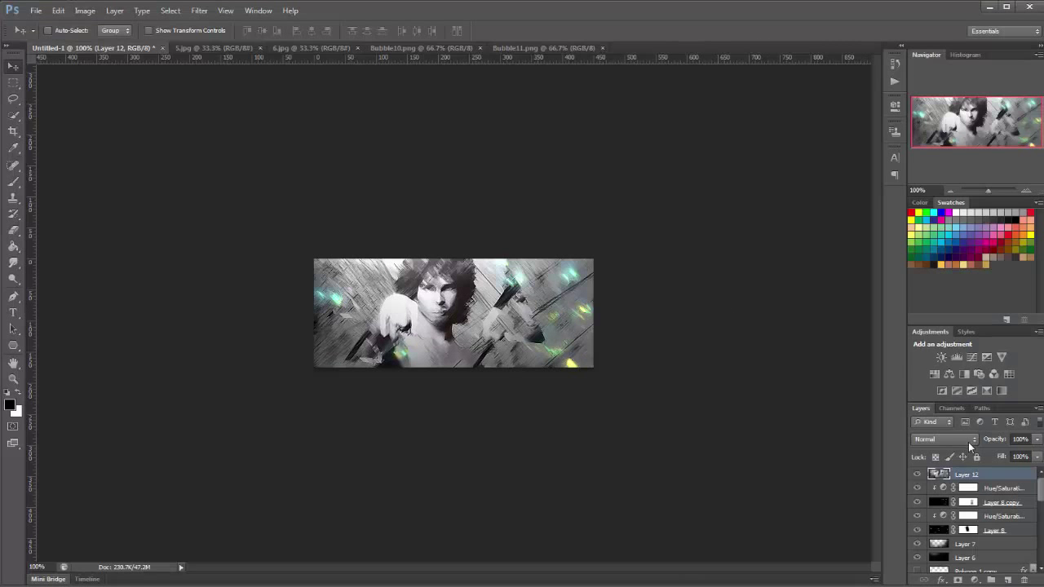
{"action": "left_click_drag", "start_coordinate": [992, 442], "coordinate": [964, 447]}
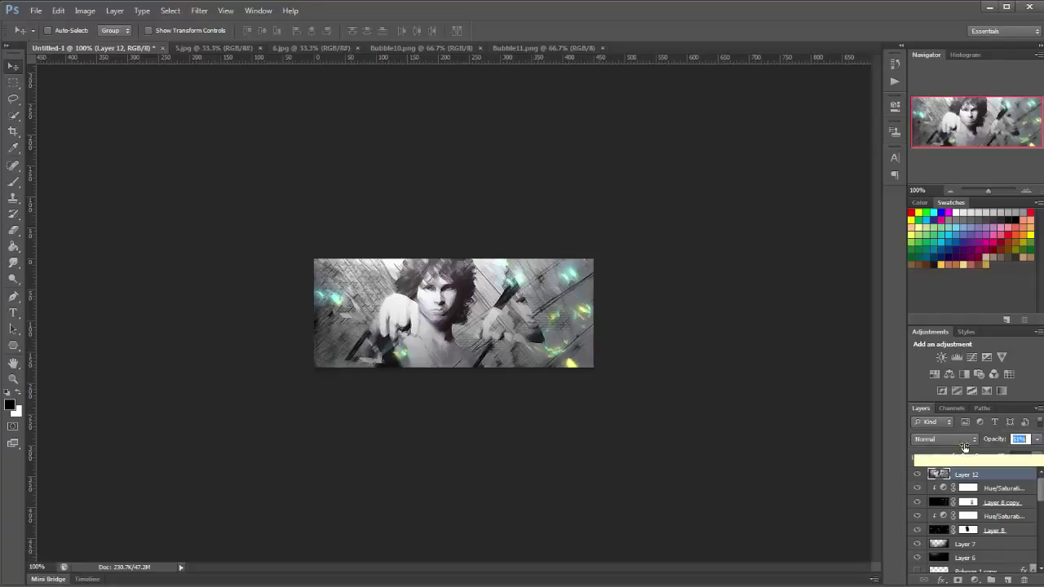
- Add a mask to Layer 12 and paint black over the main portrait with a soft 63 px round brush at 48% flow
{"action": "left_click", "coordinate": [959, 580]}
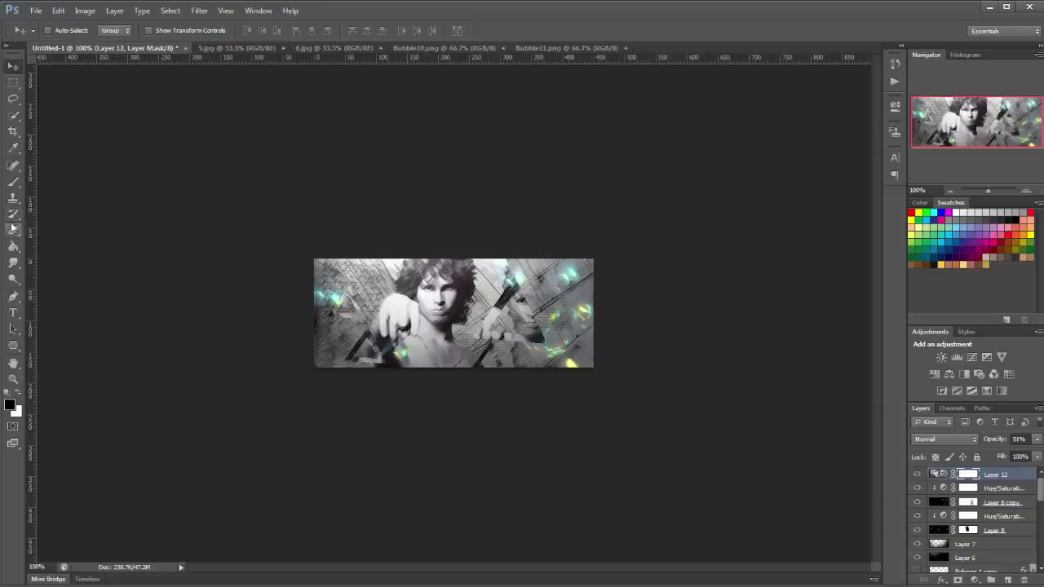
{"action": "left_click", "coordinate": [13, 182]}
{"action": "right_click", "coordinate": [430, 300]}
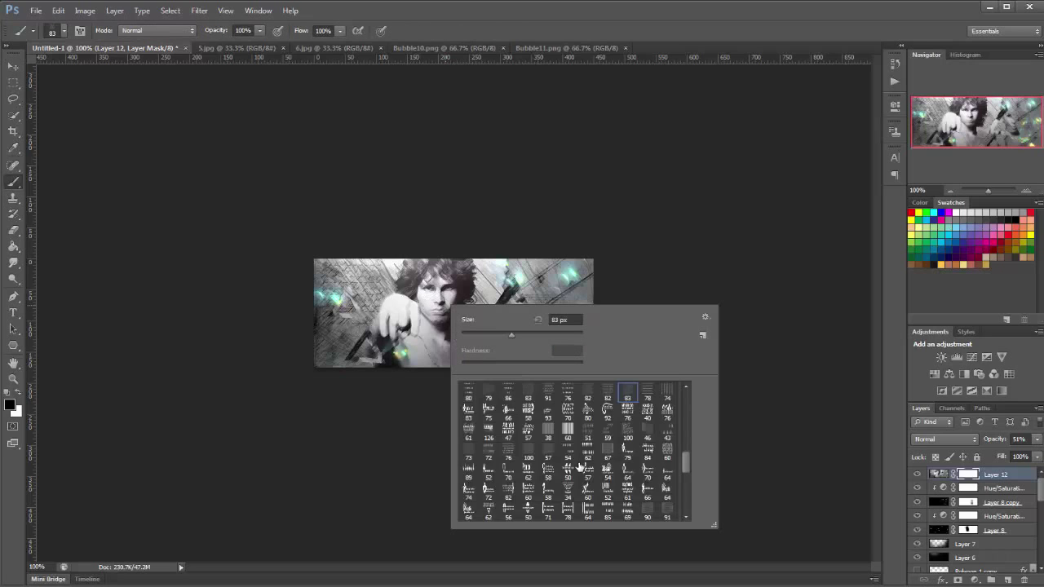
{"action": "left_click_drag", "start_coordinate": [686, 497], "coordinate": [686, 390]}
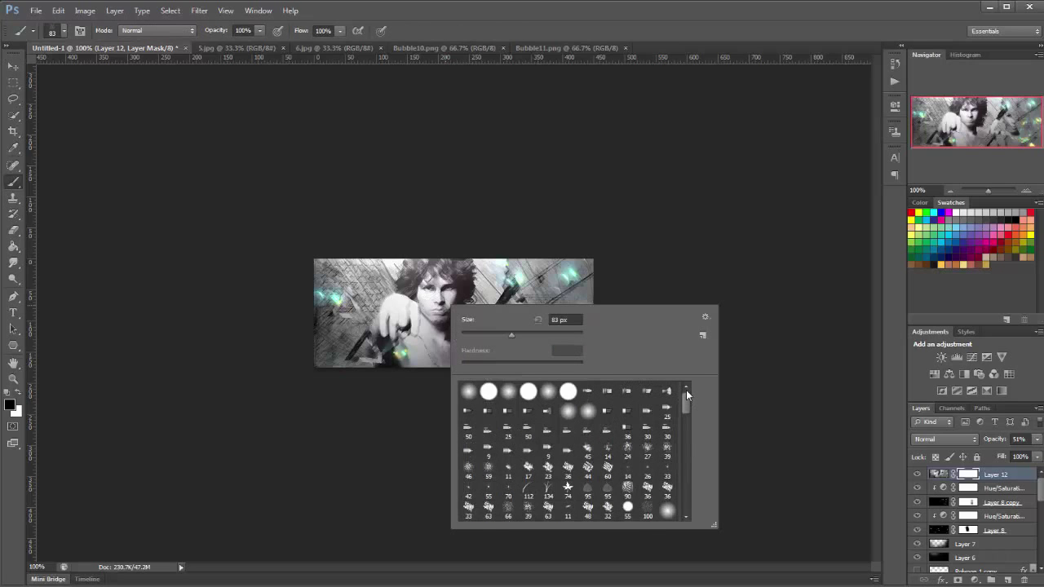
{"action": "left_click", "coordinate": [508, 391]}
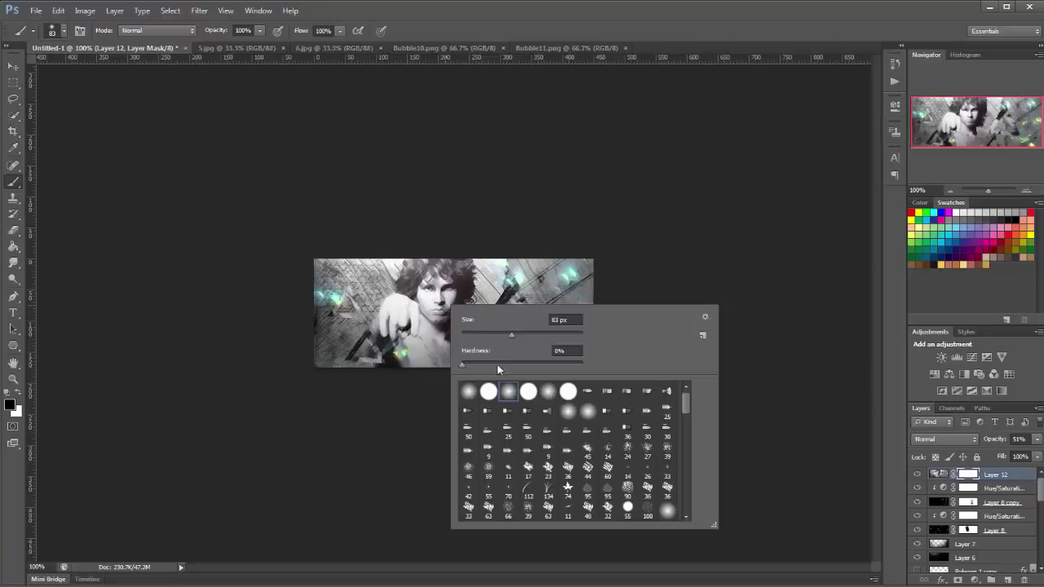
{"action": "left_click", "coordinate": [499, 333]}
{"action": "left_click", "coordinate": [340, 31]}
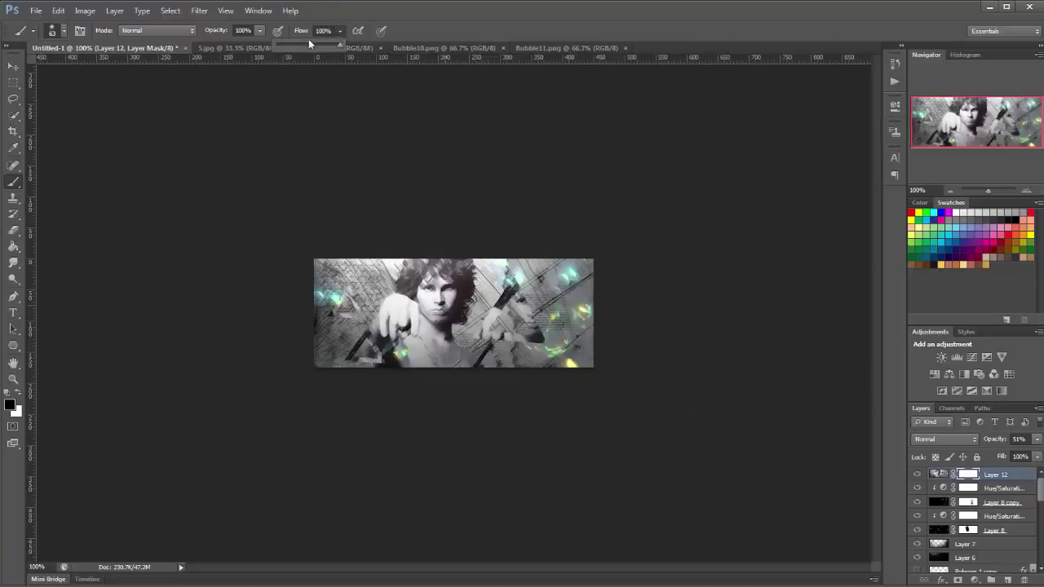
{"action": "scroll", "coordinate": [471, 240], "scroll_direction": "up", "scroll_amount": 2}
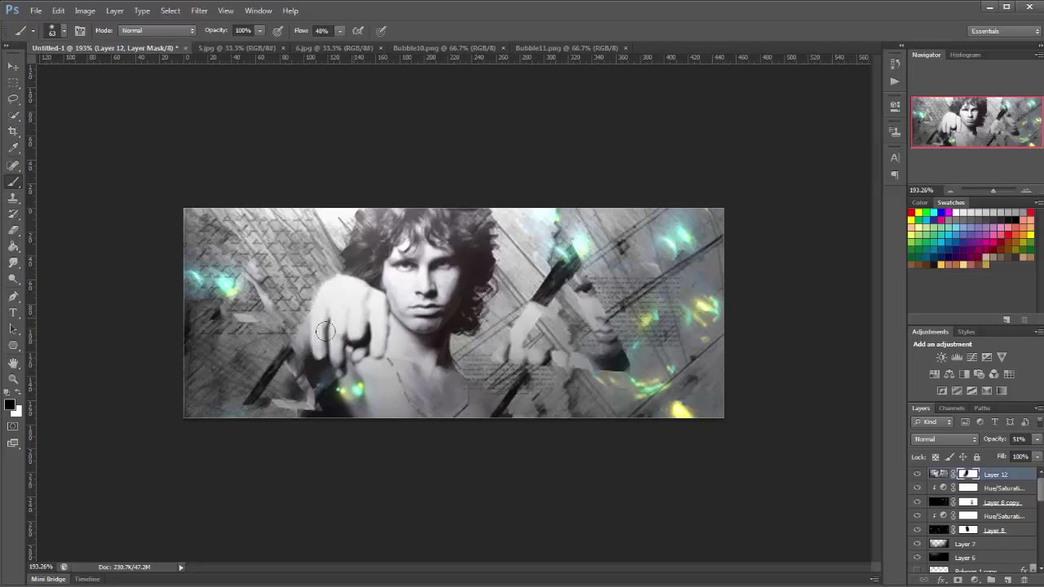
- Reduce the brush to 27 px and paint black on Layer 12's mask over the right and left triangles
{"action": "right_click", "coordinate": [618, 291]}
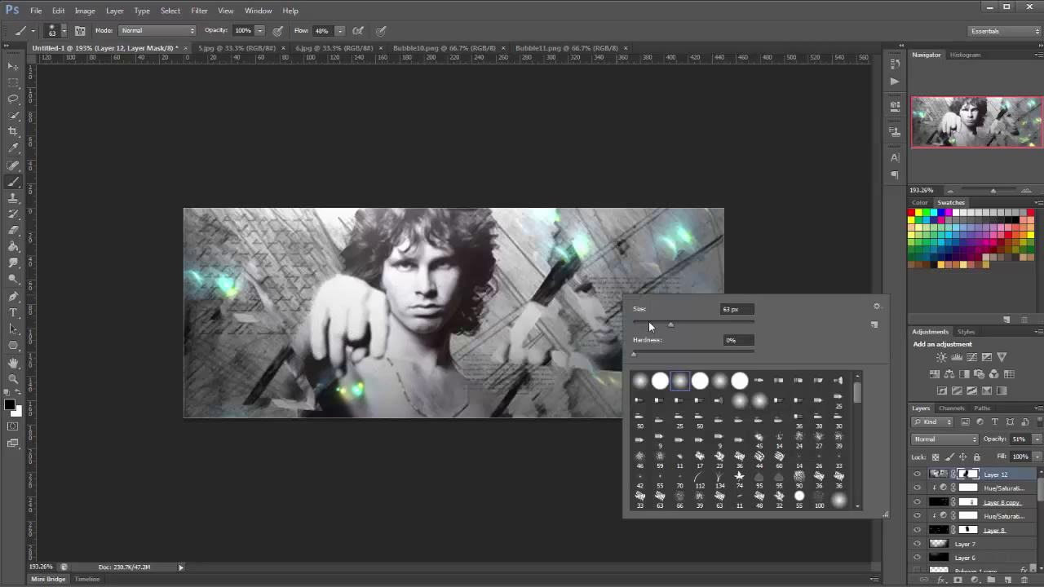
{"action": "key", "text": "Return"}
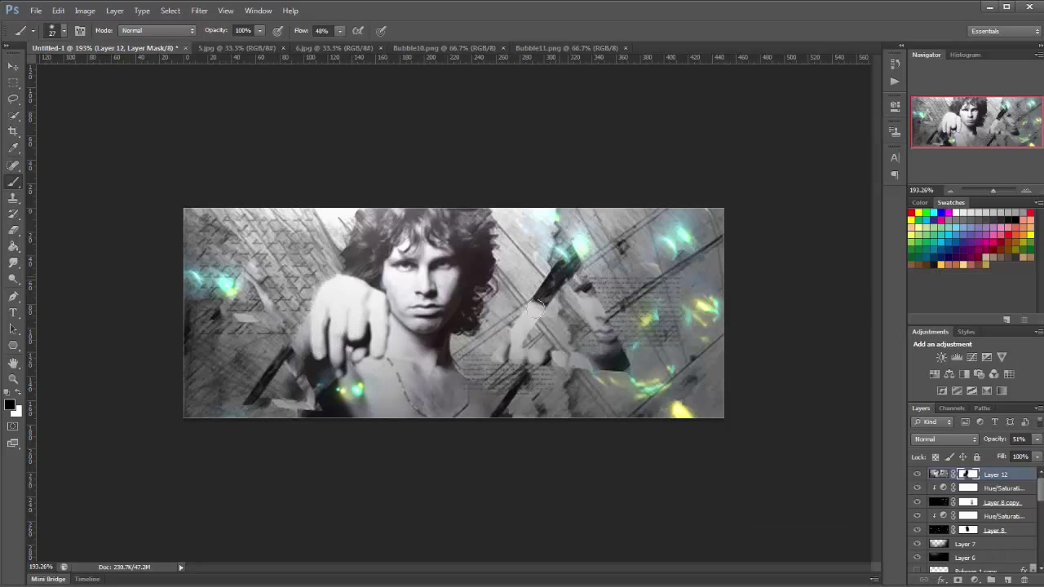
{"action": "mouse_move", "coordinate": [500, 349]}
{"action": "left_mouse_down"}
{"action": "mouse_move", "coordinate": [598, 360]}
{"action": "mouse_move", "coordinate": [606, 345]}
{"action": "mouse_move", "coordinate": [566, 250]}
{"action": "left_mouse_up"}
{"action": "mouse_move", "coordinate": [259, 310]}
{"action": "left_mouse_down"}
{"action": "mouse_move", "coordinate": [241, 271]}
{"action": "mouse_move", "coordinate": [285, 370]}
{"action": "mouse_move", "coordinate": [257, 395]}
{"action": "mouse_move", "coordinate": [282, 389]}
{"action": "mouse_move", "coordinate": [291, 371]}
{"action": "mouse_move", "coordinate": [303, 398]}
{"action": "left_mouse_up"}
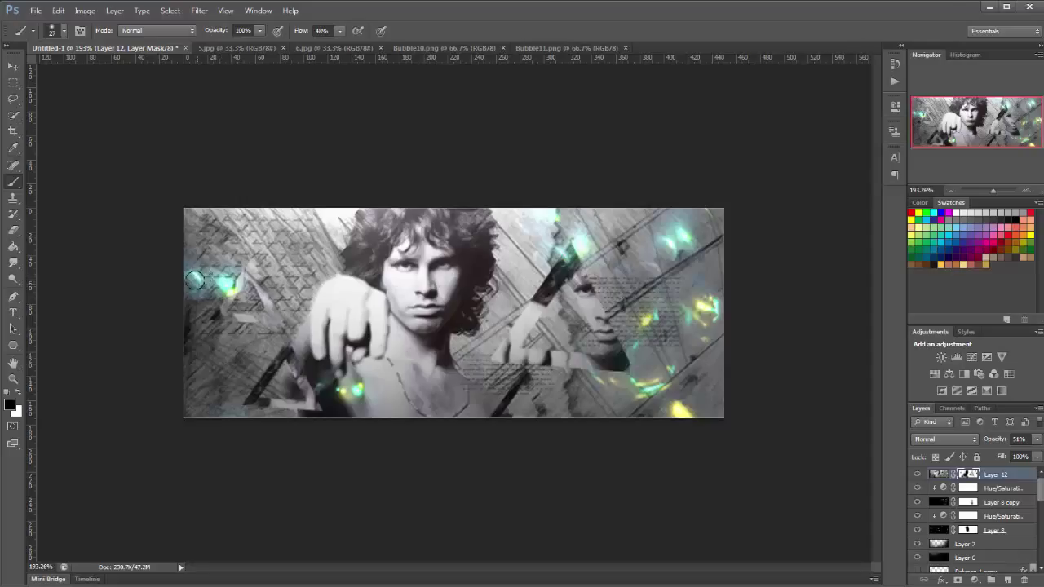
- Add a black-to-white Gradient Map adjustment layer above Layer 12, blended in Luminosity mode at 60% opacity
{"action": "left_click", "coordinate": [225, 11]}
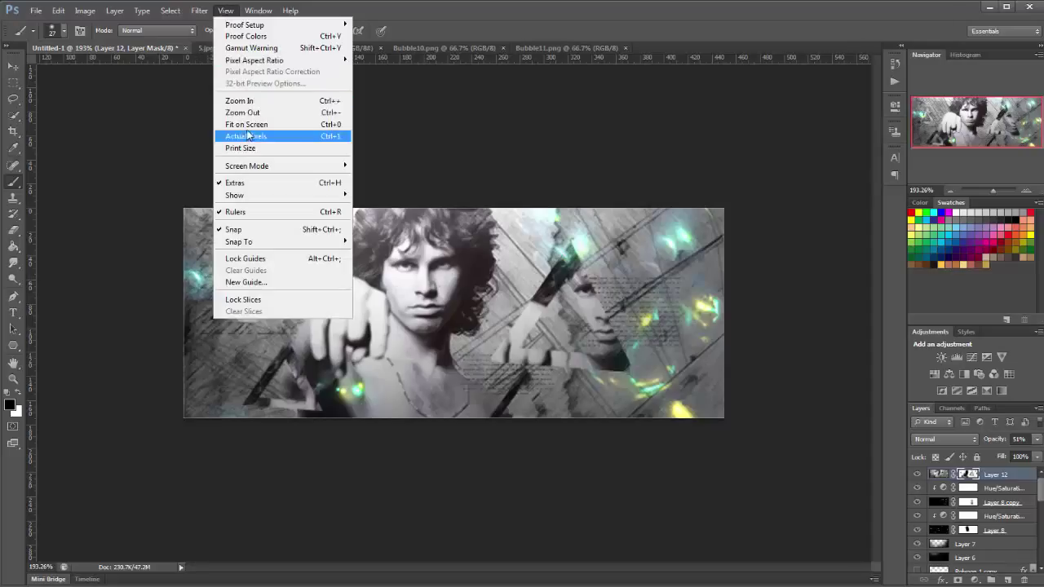
{"action": "left_click", "coordinate": [248, 136]}
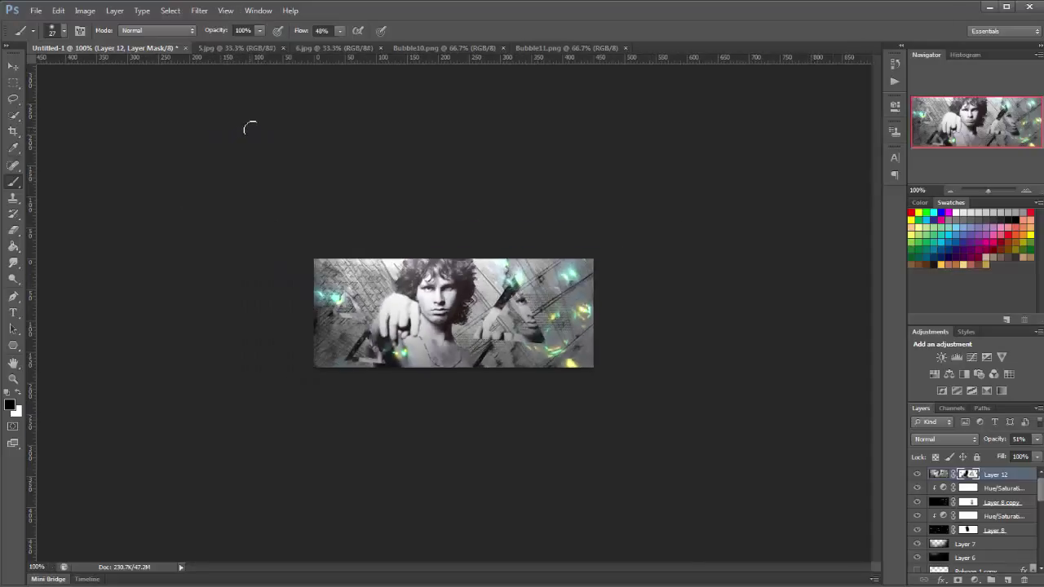
{"action": "left_click", "coordinate": [973, 580]}
{"action": "left_click", "coordinate": [952, 558]}
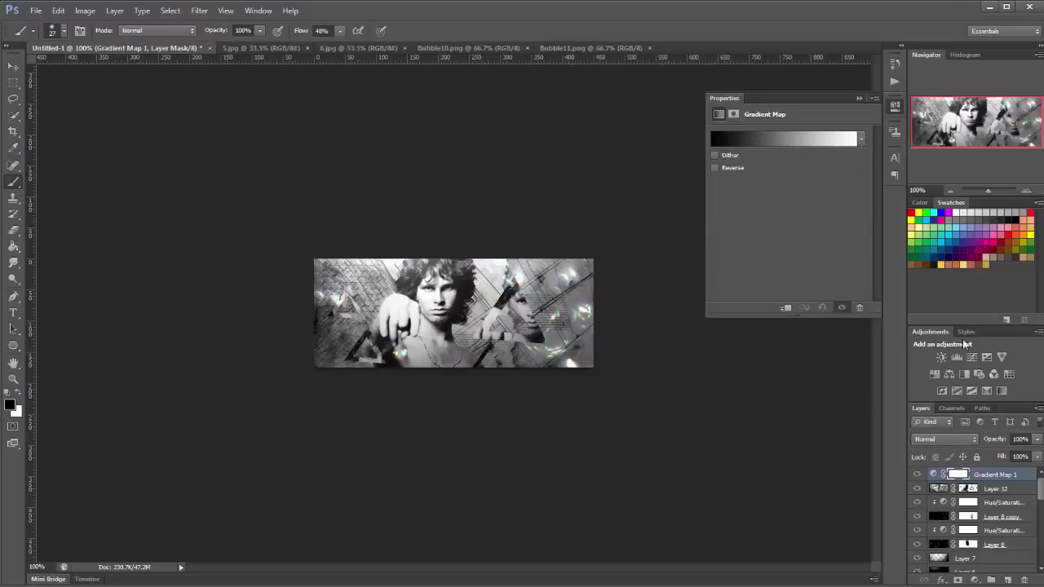
{"action": "left_click", "coordinate": [949, 439]}
{"action": "left_click", "coordinate": [945, 425]}
{"action": "left_click", "coordinate": [1021, 439]}
{"action": "type", "text": "60"}
- Add a second Gradient Map adjustment layer on top using the Violet, Orange preset
{"action": "left_click", "coordinate": [976, 581]}
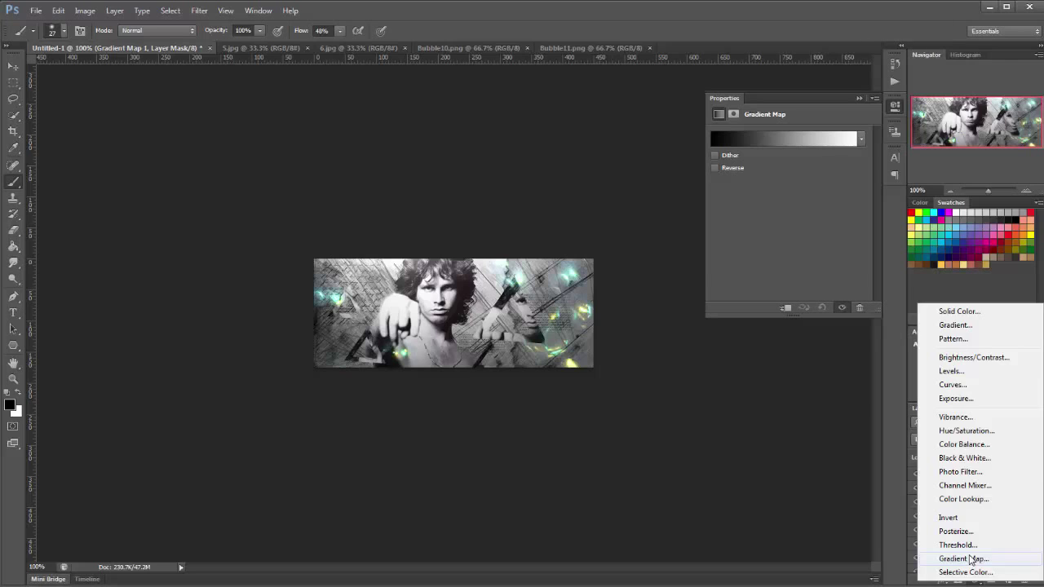
{"action": "left_click", "coordinate": [964, 558]}
{"action": "left_click", "coordinate": [789, 140]}
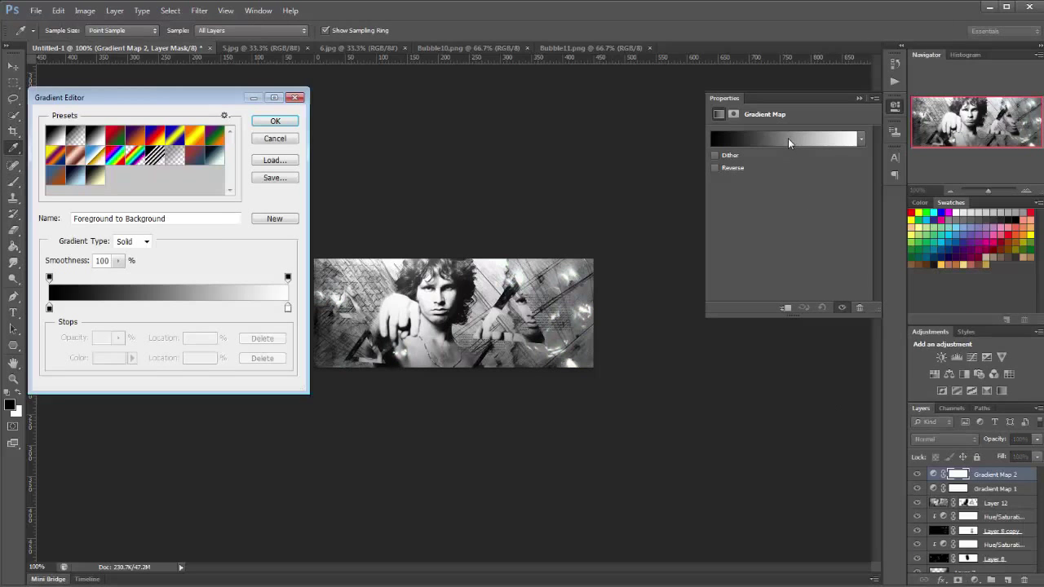
{"action": "left_click", "coordinate": [134, 136]}
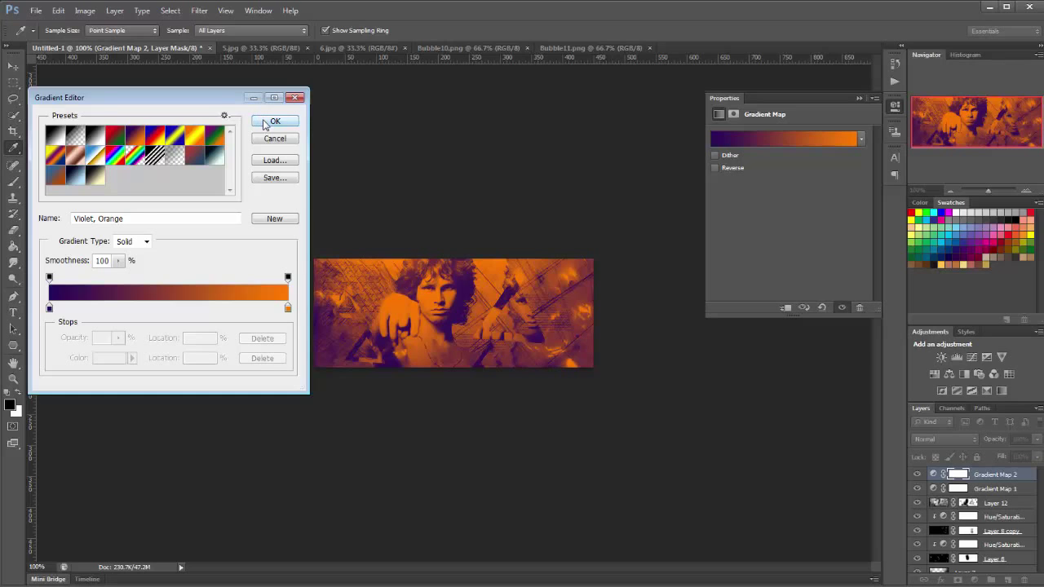
{"action": "left_click", "coordinate": [266, 121]}
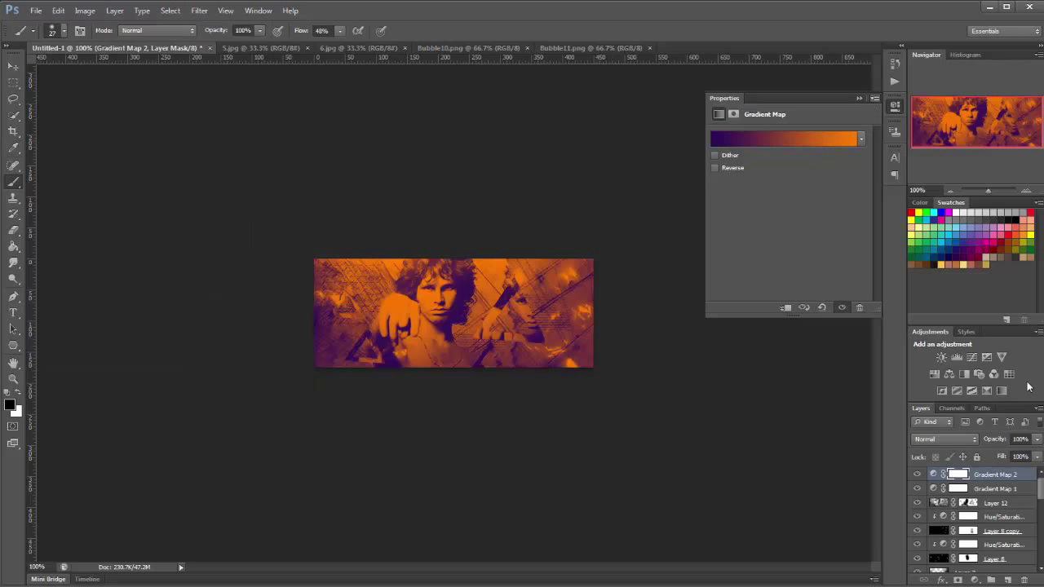
- Set the violet-orange gradient map's blend mode to Lighten and reduce its opacity to slightly below 80%
{"action": "left_click", "coordinate": [945, 439]}
{"action": "left_click", "coordinate": [946, 211]}
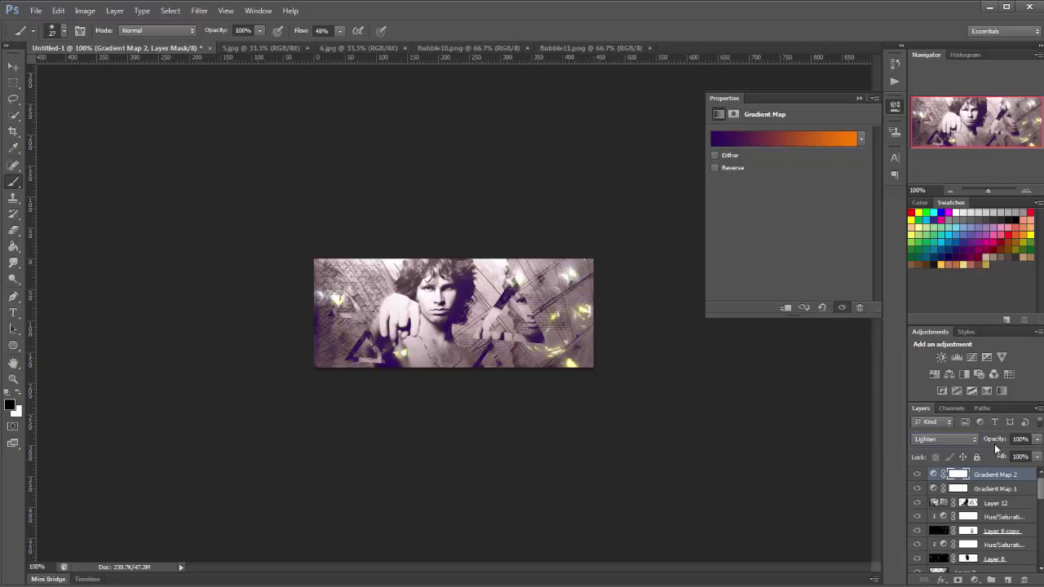
{"action": "left_click_drag", "start_coordinate": [994, 444], "coordinate": [990, 443]}
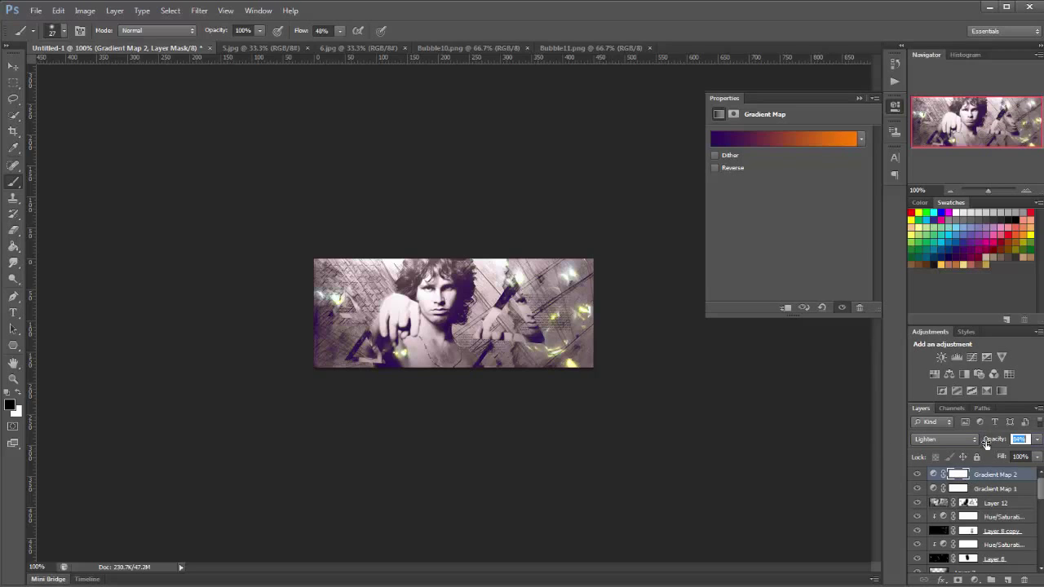
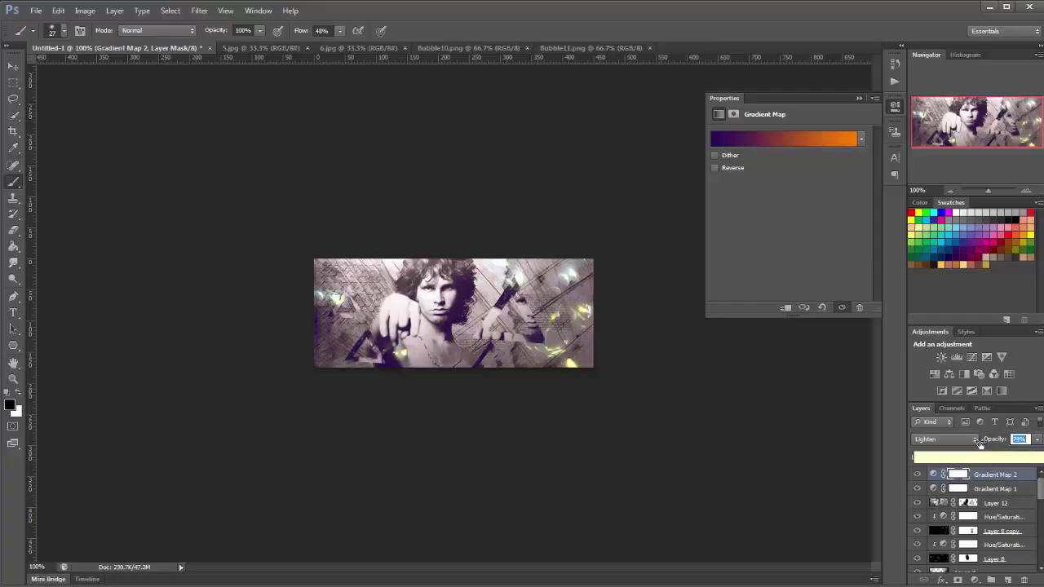
{"action": "left_click_drag", "start_coordinate": [980, 442], "coordinate": [975, 444]}
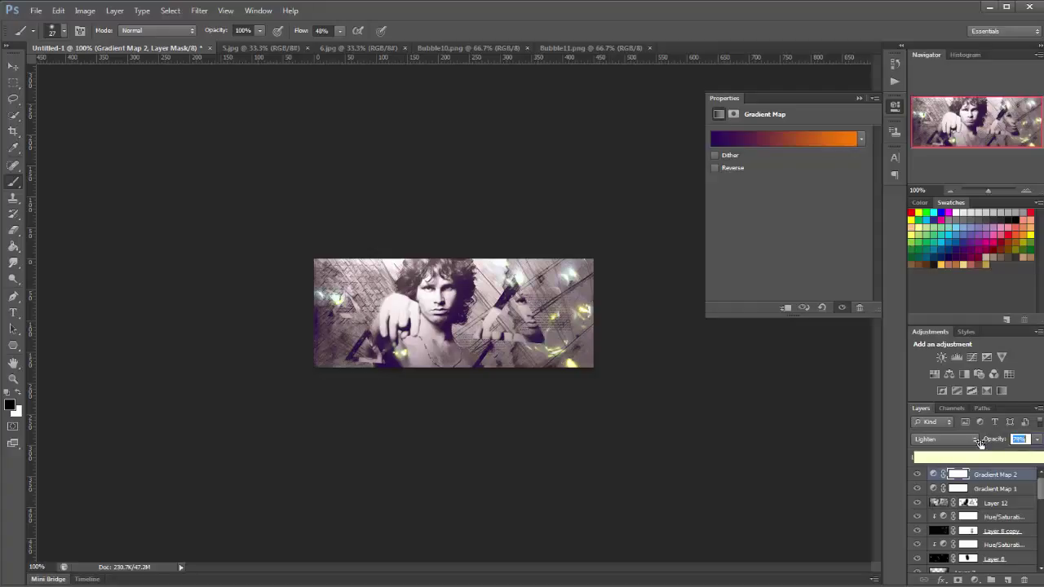
- Add a third Gradient Map adjustment layer and set its dark color stop to a near-black blue
{"action": "left_click", "coordinate": [973, 579]}
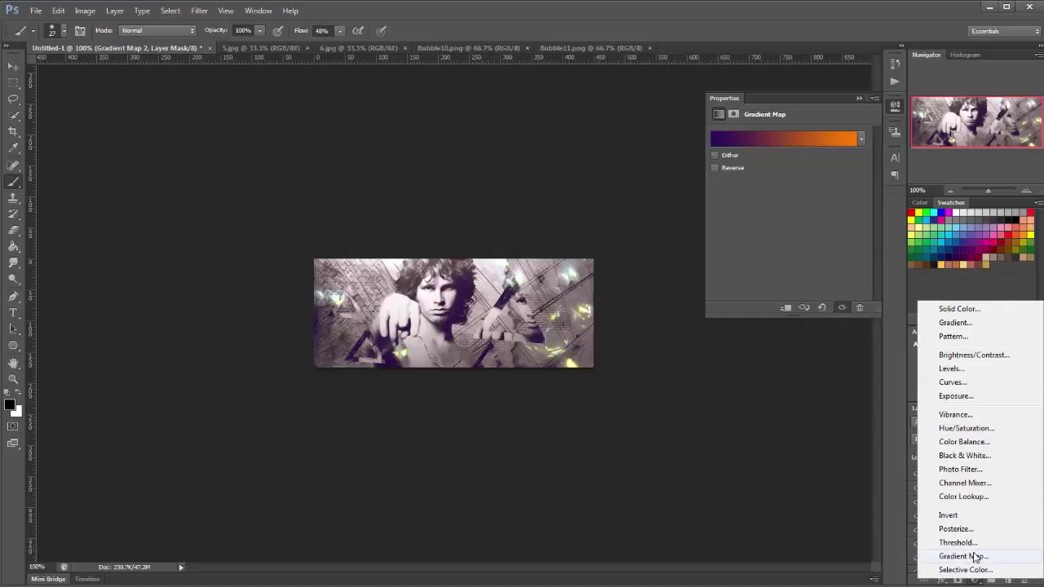
{"action": "left_click", "coordinate": [963, 557]}
{"action": "left_click", "coordinate": [734, 139]}
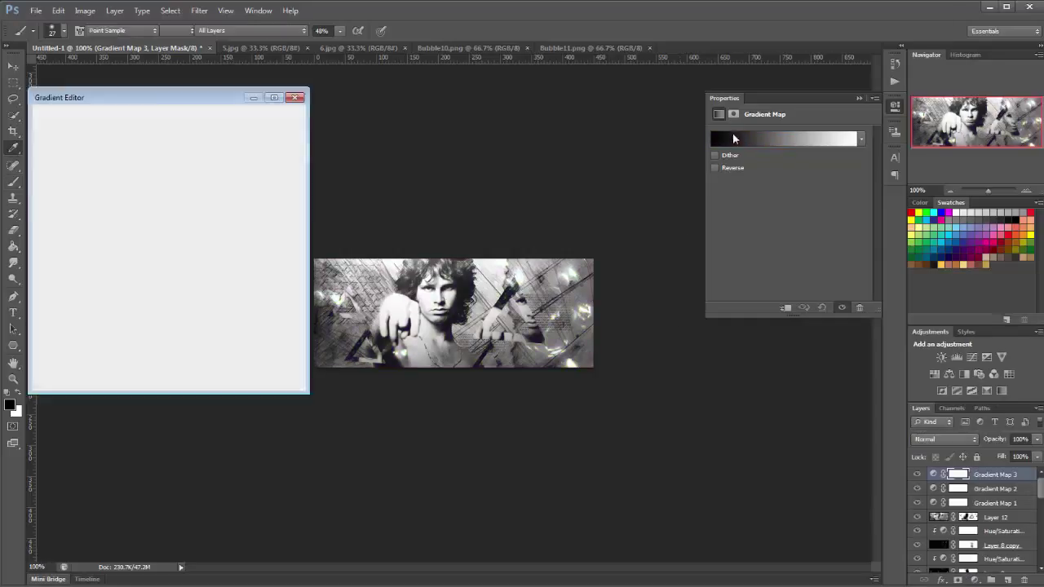
{"action": "left_click", "coordinate": [49, 308]}
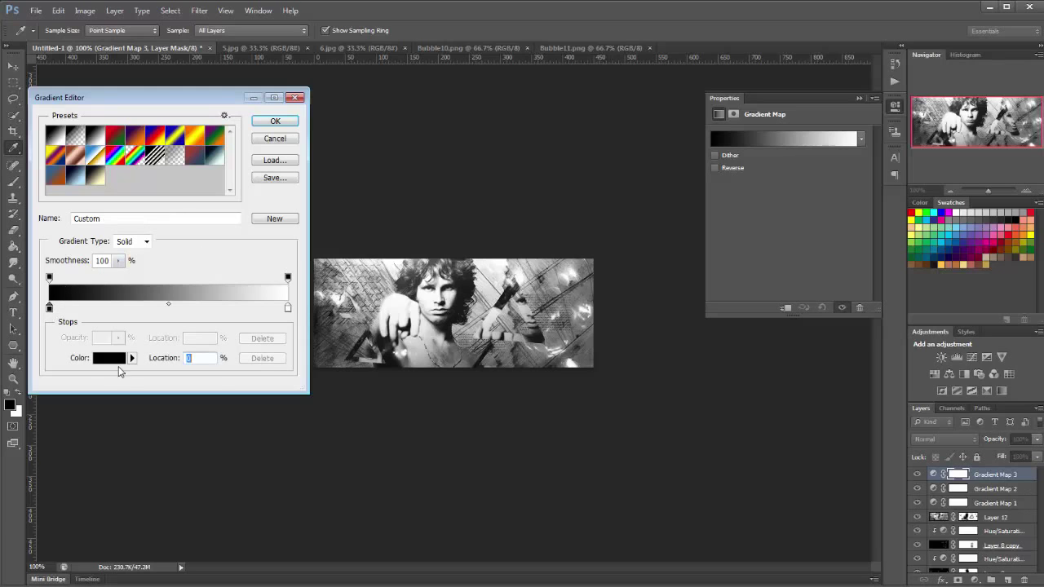
{"action": "left_click", "coordinate": [110, 360]}
{"action": "left_click", "coordinate": [877, 204]}
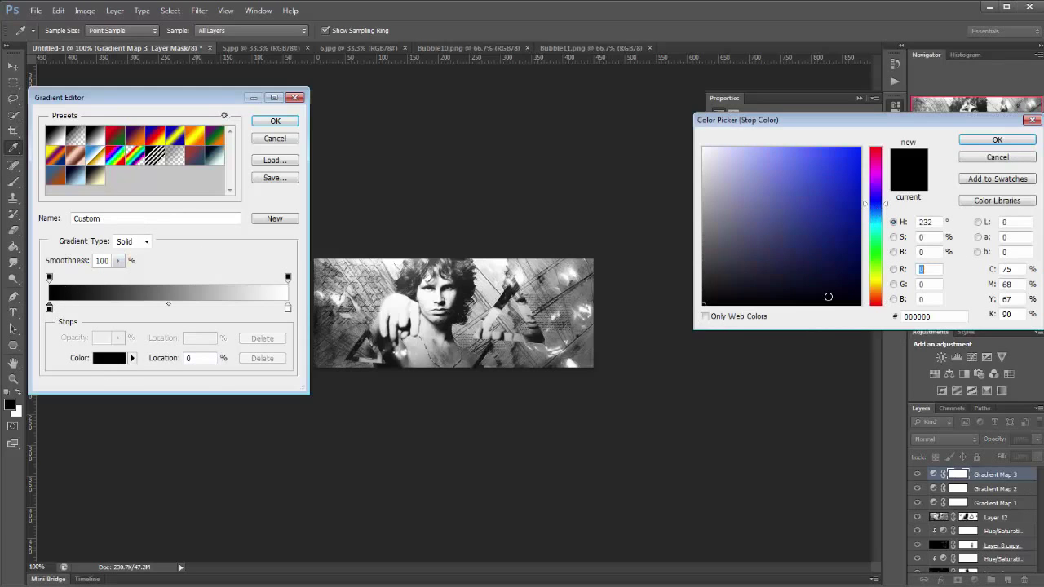
{"action": "left_click", "coordinate": [829, 296]}
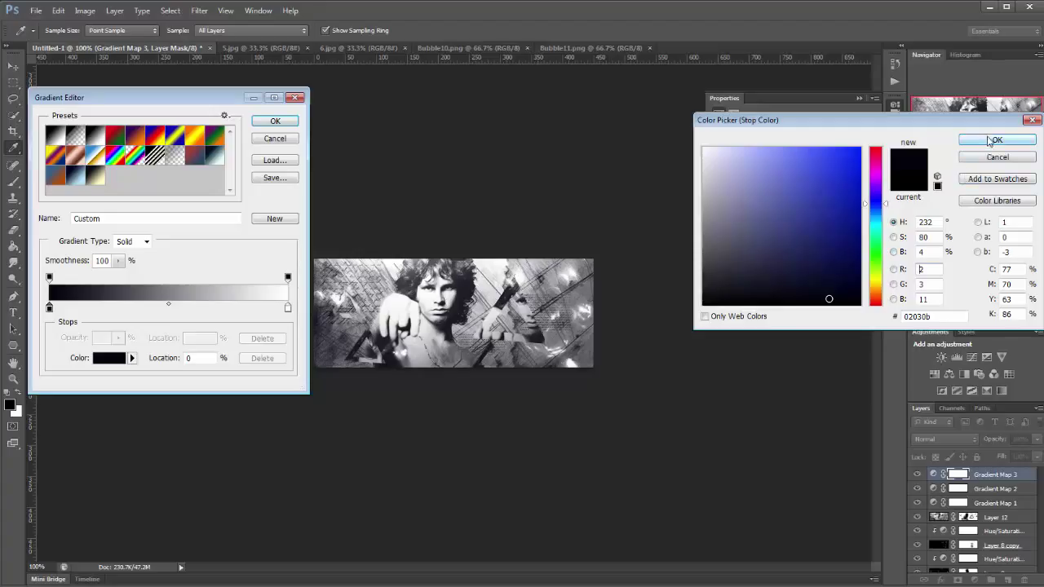
{"action": "left_click", "coordinate": [830, 295]}
{"action": "left_click", "coordinate": [997, 139]}
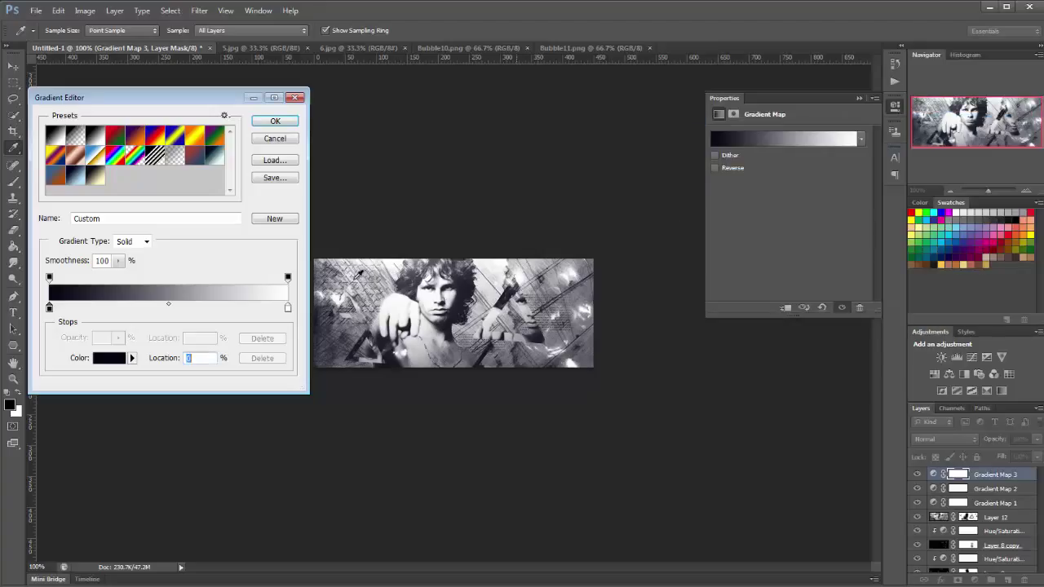
- Set the third gradient map's light color stop to pale cyan #d5feff and blend the layer in Lighten mode
{"action": "left_click", "coordinate": [287, 307]}
{"action": "left_click", "coordinate": [106, 358]}
{"action": "left_click", "coordinate": [876, 225]}
{"action": "left_click", "coordinate": [801, 183]}
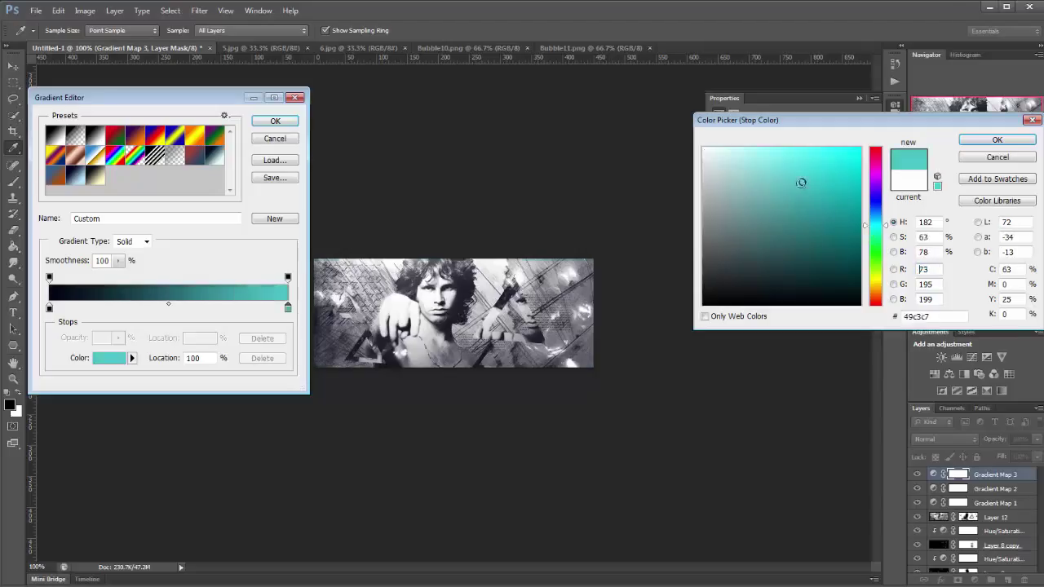
{"action": "mouse_move", "coordinate": [801, 182]}
{"action": "left_mouse_down"}
{"action": "mouse_move", "coordinate": [776, 187]}
{"action": "mouse_move", "coordinate": [749, 173]}
{"action": "mouse_move", "coordinate": [743, 141]}
{"action": "mouse_move", "coordinate": [729, 158]}
{"action": "left_mouse_up"}
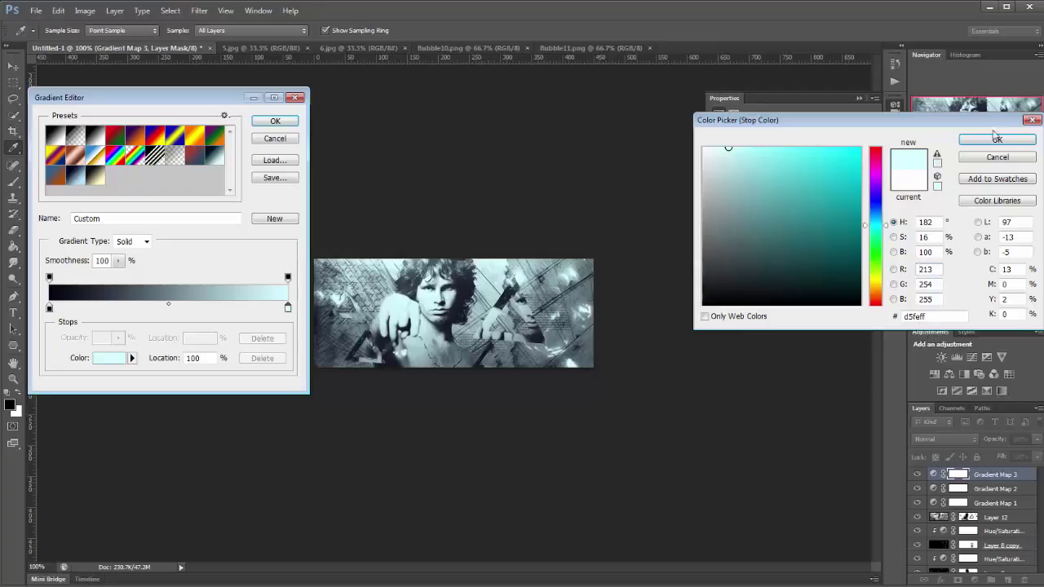
{"action": "left_click", "coordinate": [997, 139]}
{"action": "left_click", "coordinate": [277, 121]}
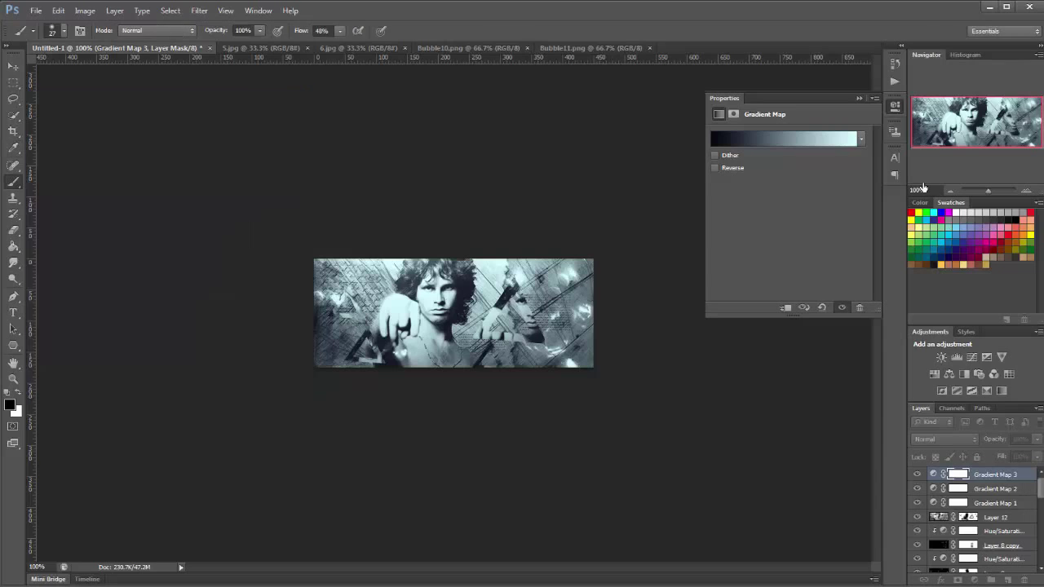
{"action": "left_click", "coordinate": [945, 437]}
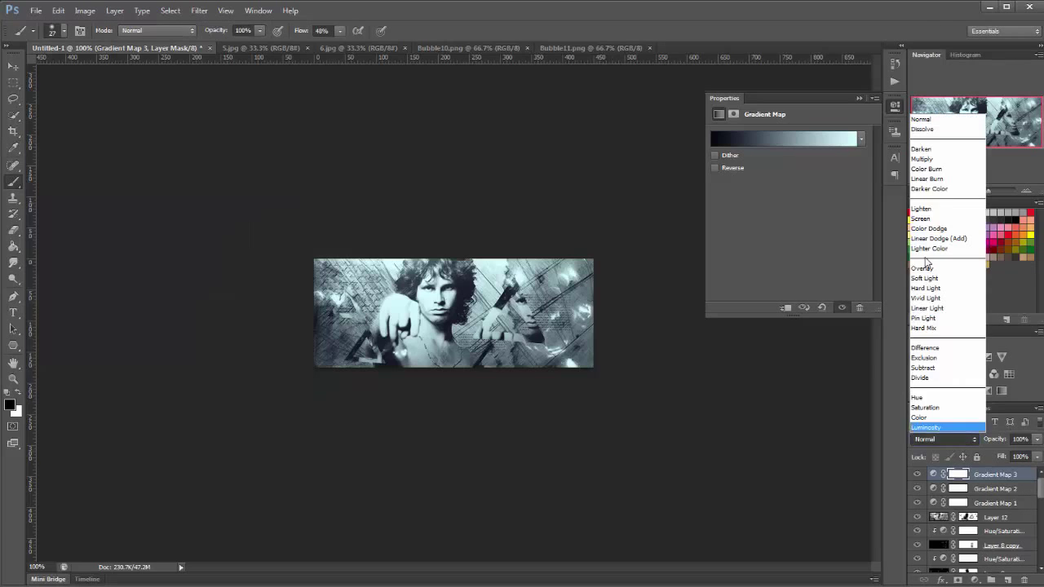
{"action": "left_click", "coordinate": [927, 211]}
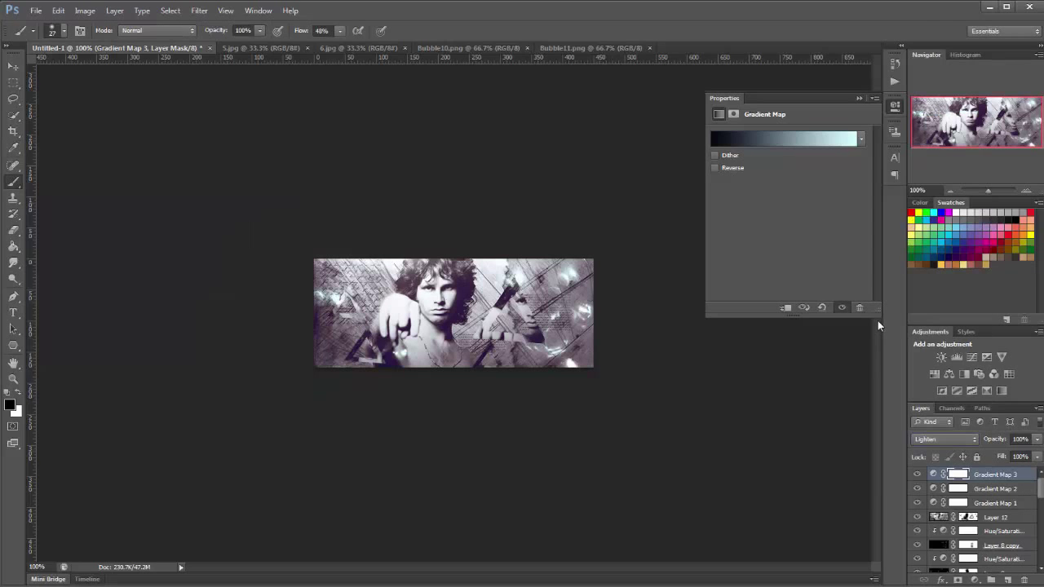
- Stamp the merged banner onto a new top layer and apply Paint Daubs with Brush Size 1, Sharpness 1 and Simple brush type
{"action": "left_click", "coordinate": [1007, 580]}
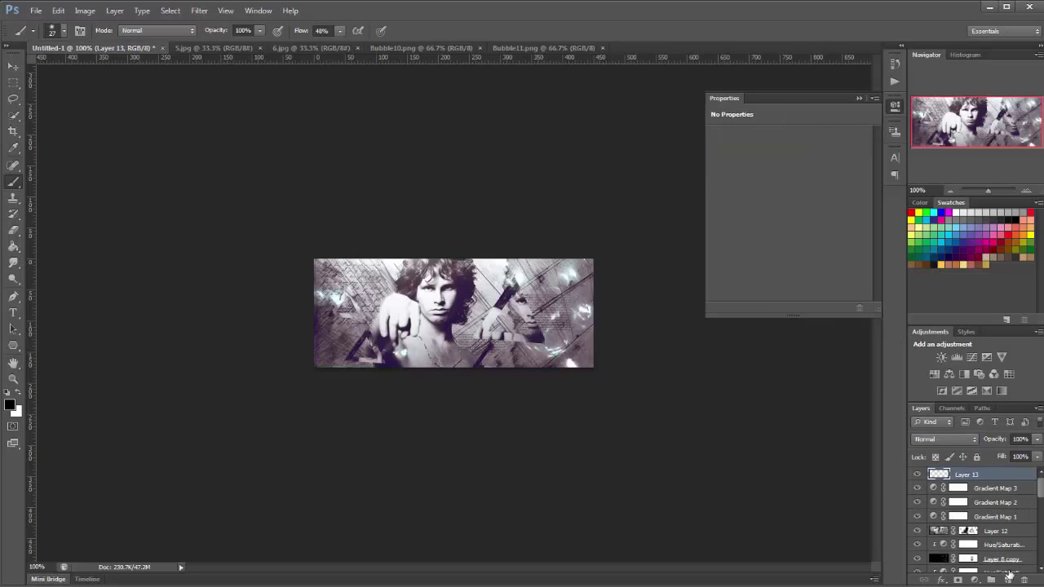
{"action": "key", "text": "ctrl+shift+alt+e"}
{"action": "left_click", "coordinate": [207, 14]}
{"action": "left_click", "coordinate": [225, 63]}
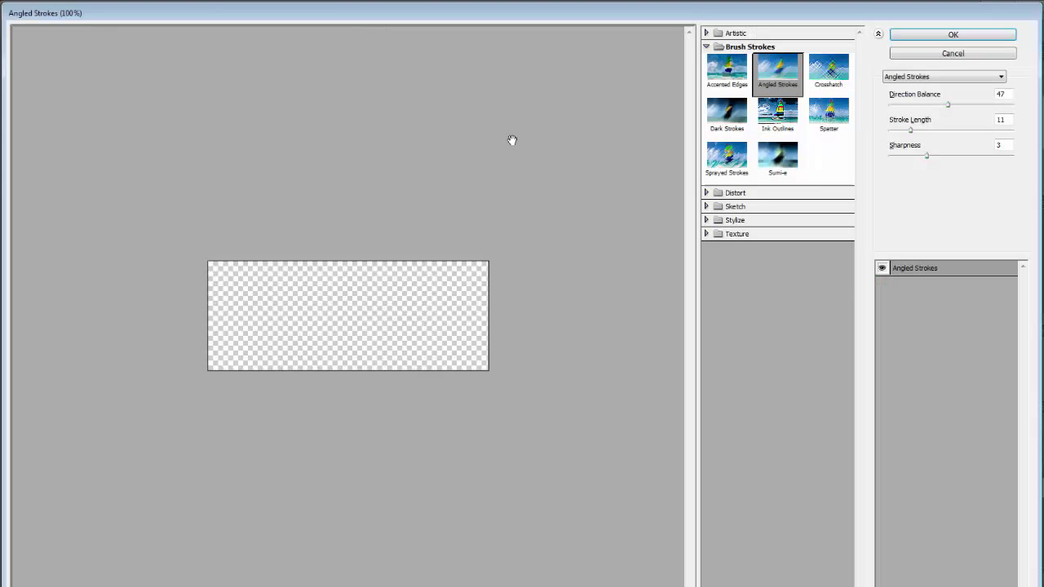
{"action": "left_click", "coordinate": [707, 47]}
{"action": "left_click", "coordinate": [707, 34]}
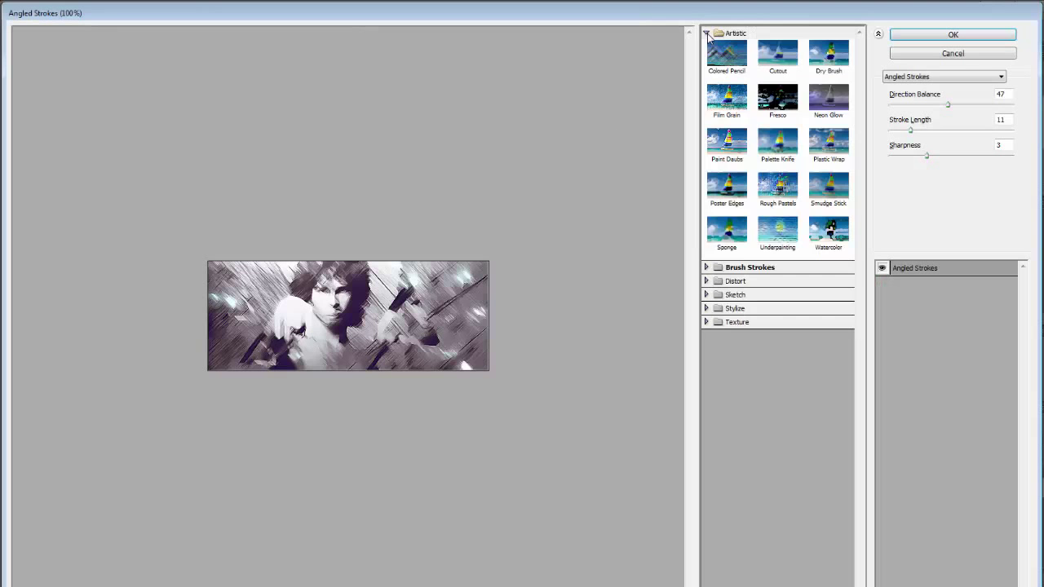
{"action": "left_click", "coordinate": [732, 149]}
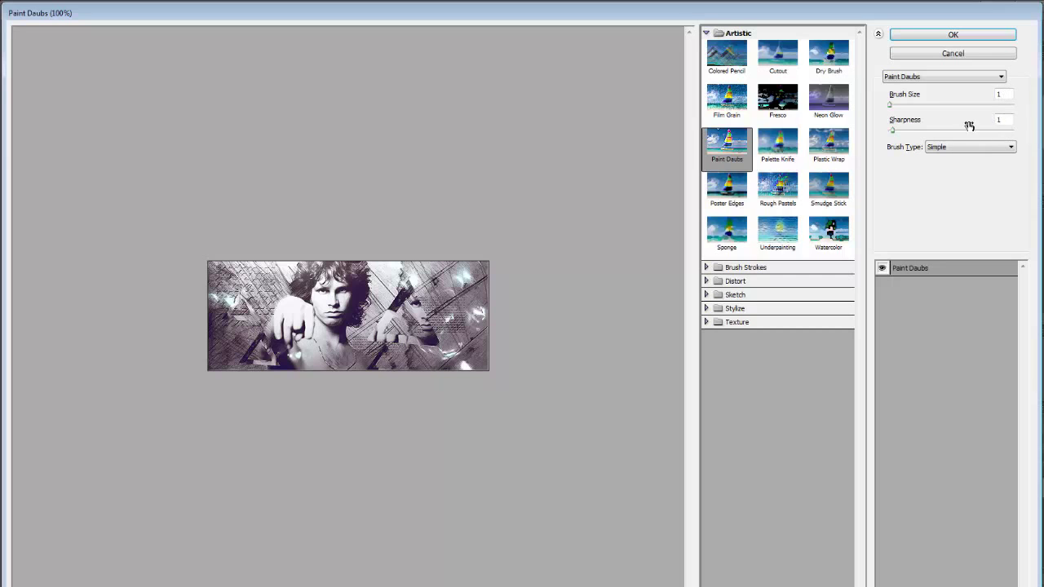
{"action": "left_click", "coordinate": [964, 35]}
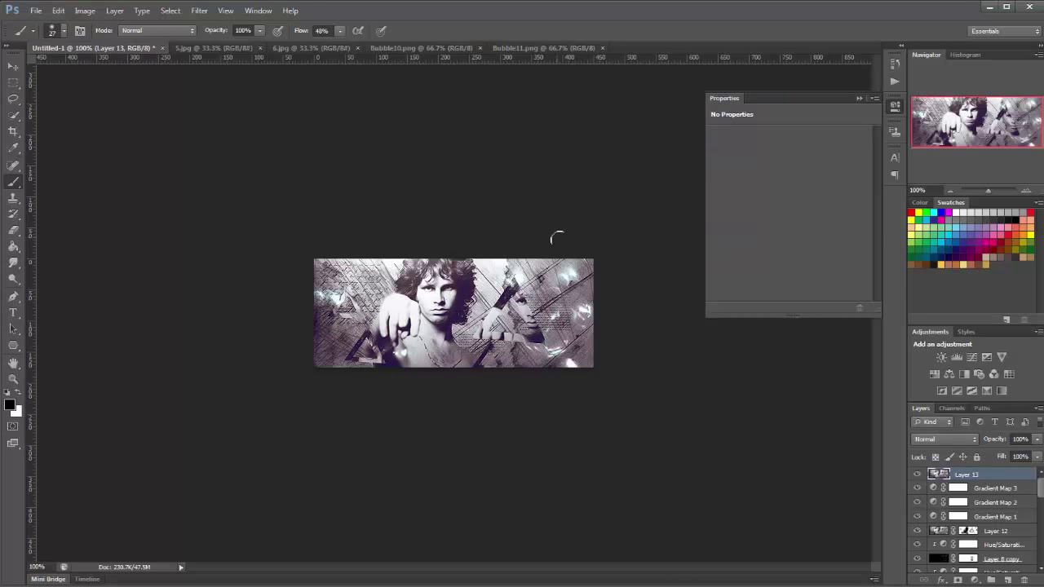
- Fade the Paint Daubs effect on Layer 13 to less than half opacity in Normal mode
{"action": "left_click", "coordinate": [58, 12]}
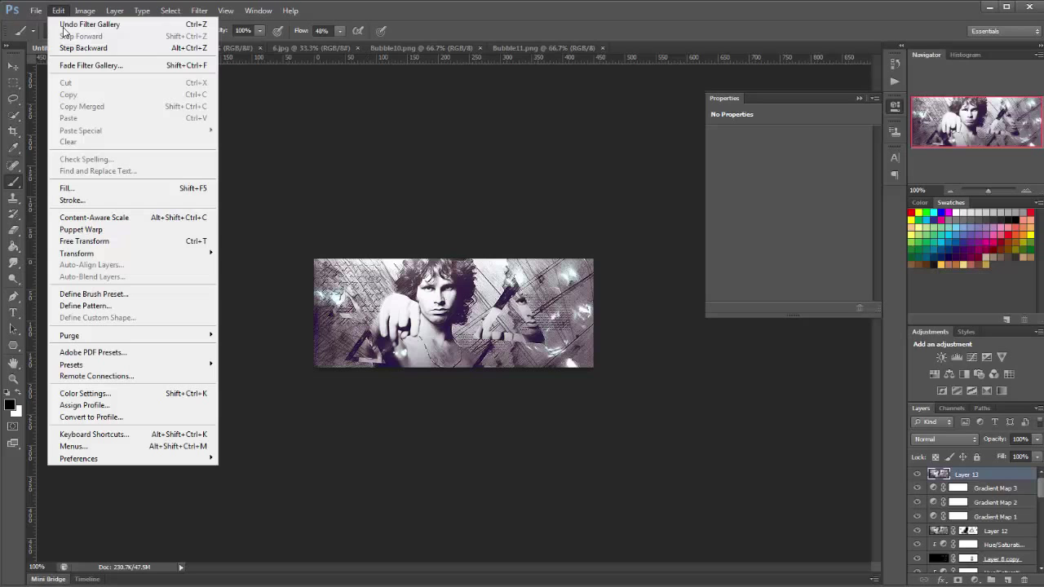
{"action": "left_click", "coordinate": [77, 67]}
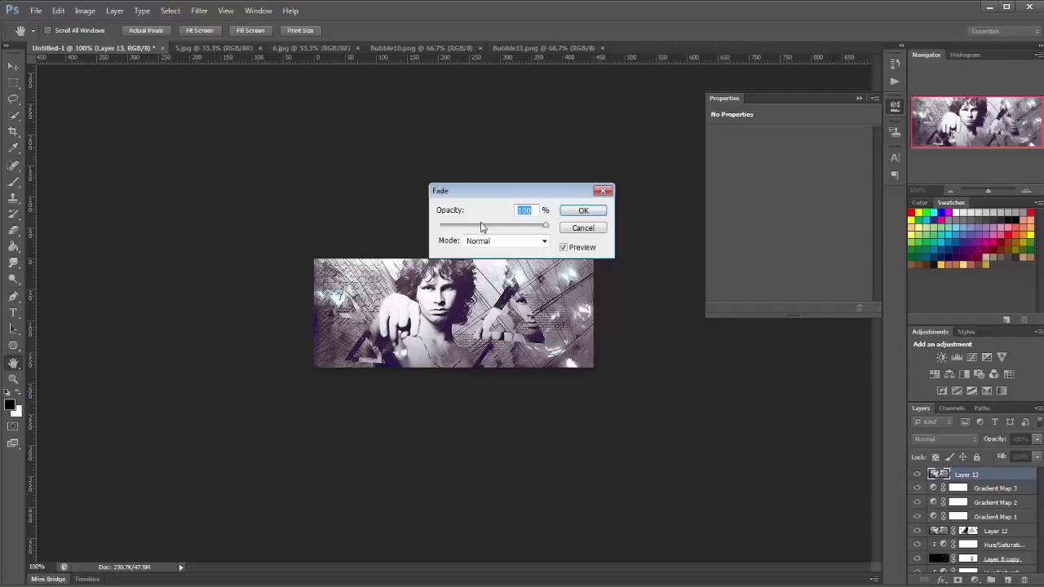
{"action": "left_click", "coordinate": [481, 226]}
{"action": "left_click_drag", "start_coordinate": [483, 227], "coordinate": [479, 229]}
{"action": "left_click", "coordinate": [583, 211]}
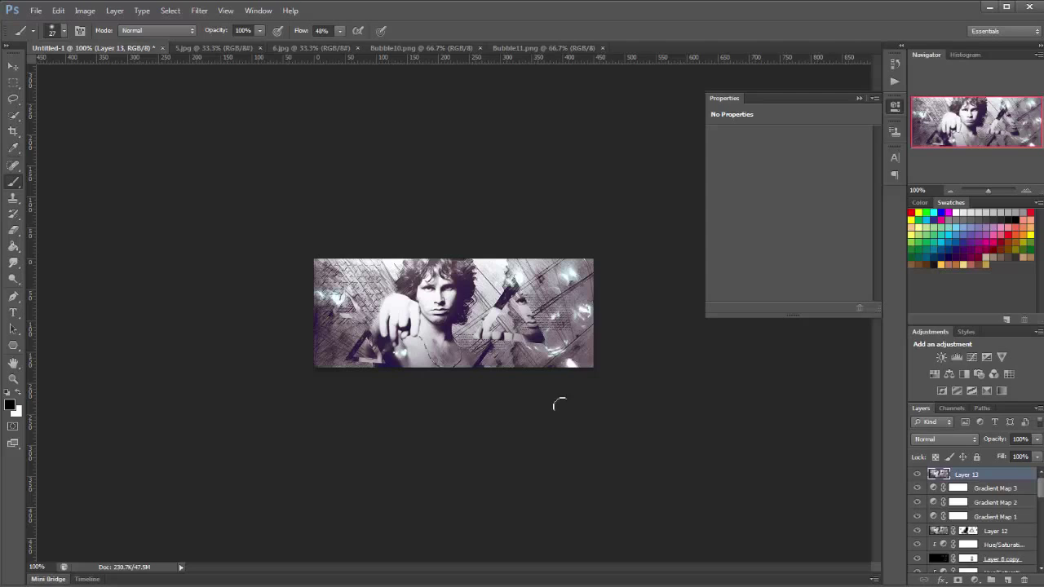
- Add the black text "HADES" in 36 pt Impact and place it over the portrait's lower neck, just beside the fist
{"action": "left_click", "coordinate": [13, 312]}
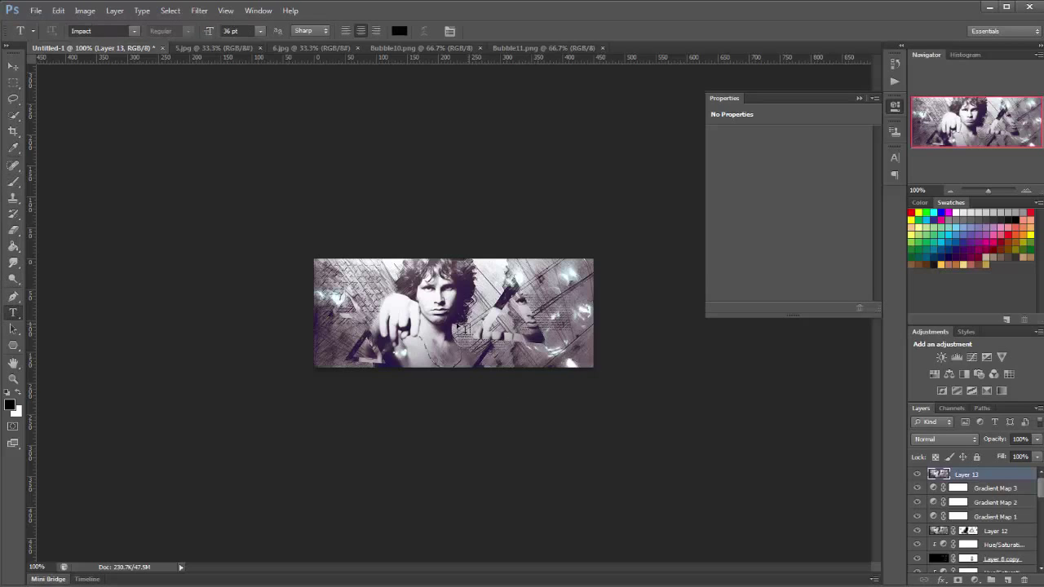
{"action": "left_click", "coordinate": [463, 339]}
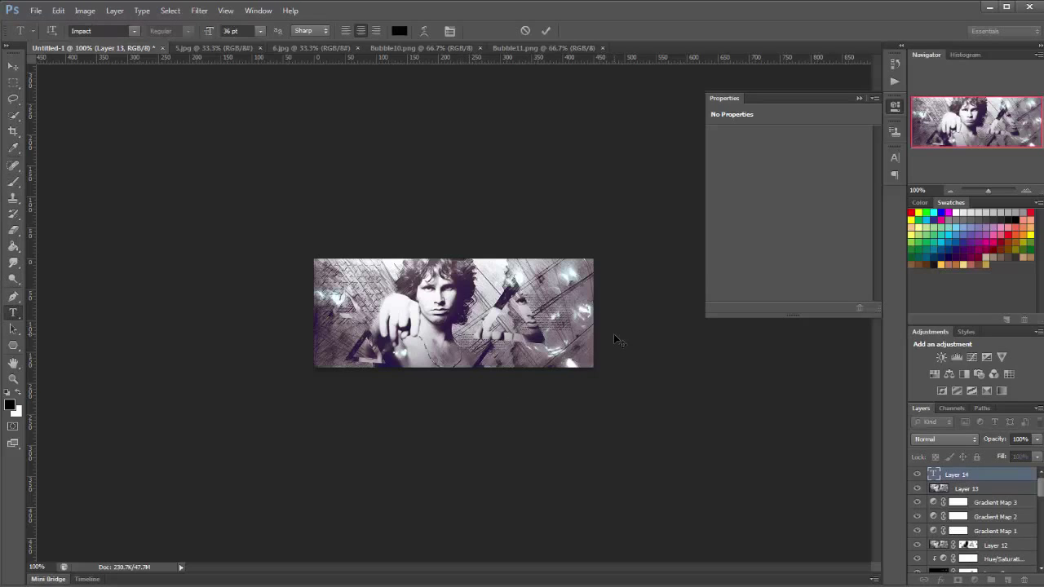
{"action": "type", "text": "HADES"}
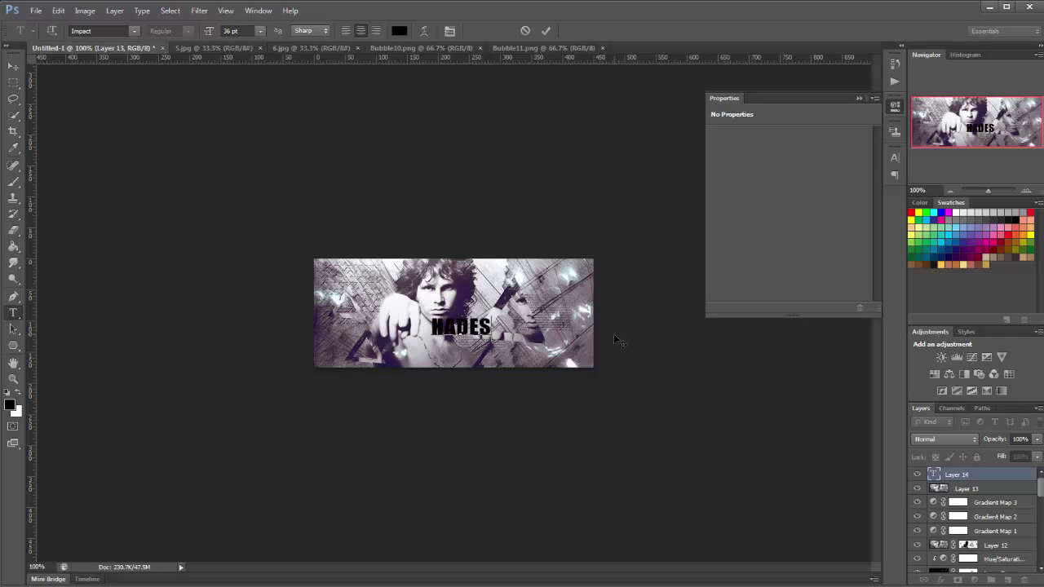
{"action": "left_click", "coordinate": [13, 65]}
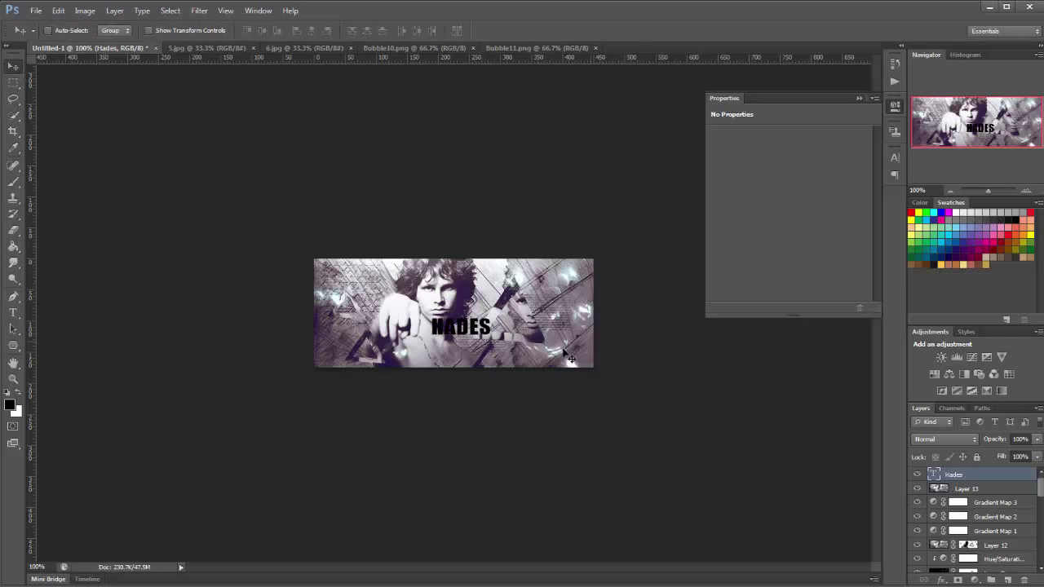
{"action": "left_click_drag", "start_coordinate": [505, 341], "coordinate": [516, 348]}
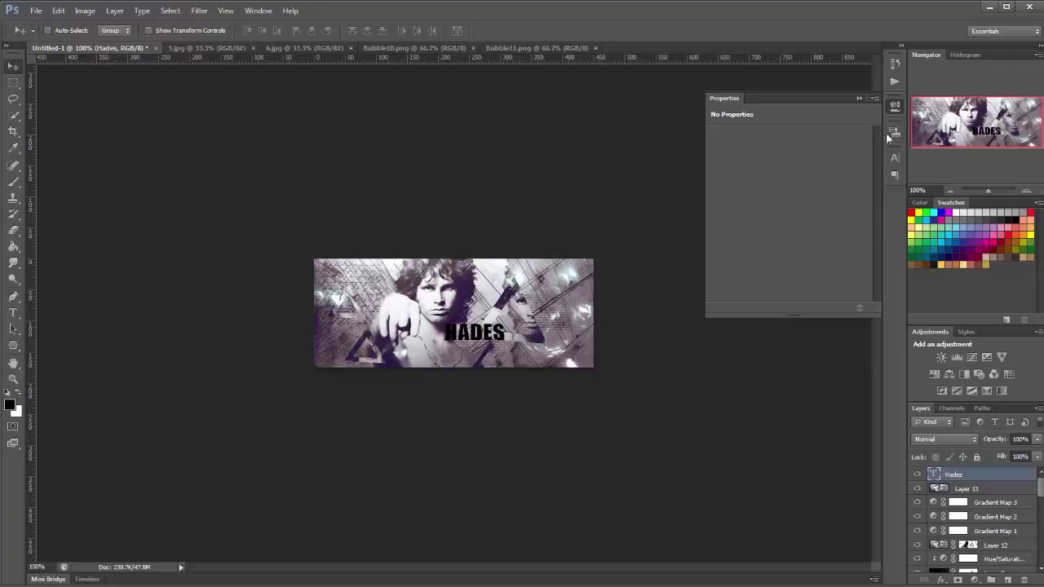
- Reduce the "HADES" text size to 24 pt
{"action": "left_click", "coordinate": [895, 158]}
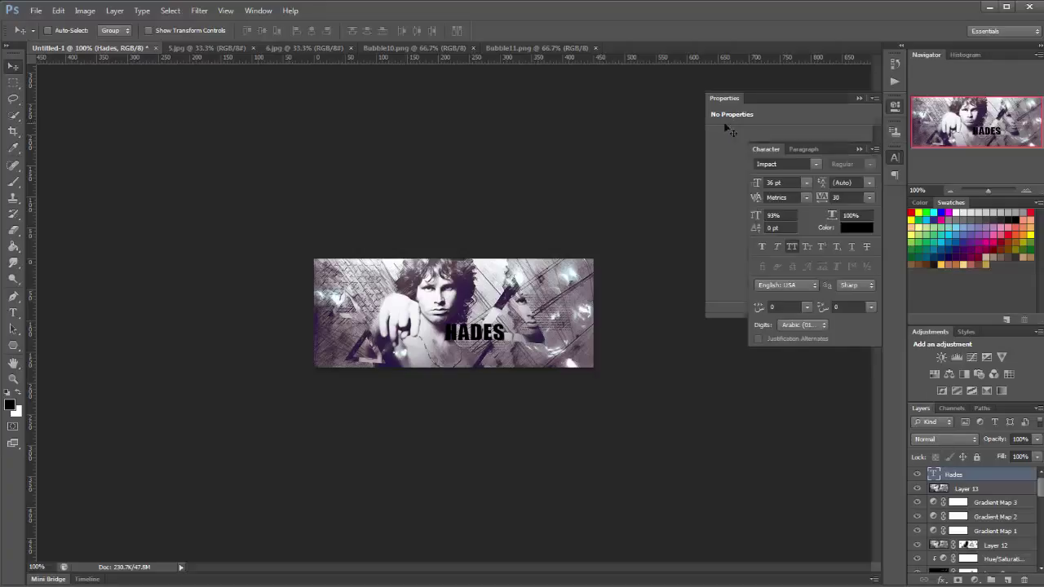
{"action": "left_click", "coordinate": [806, 188]}
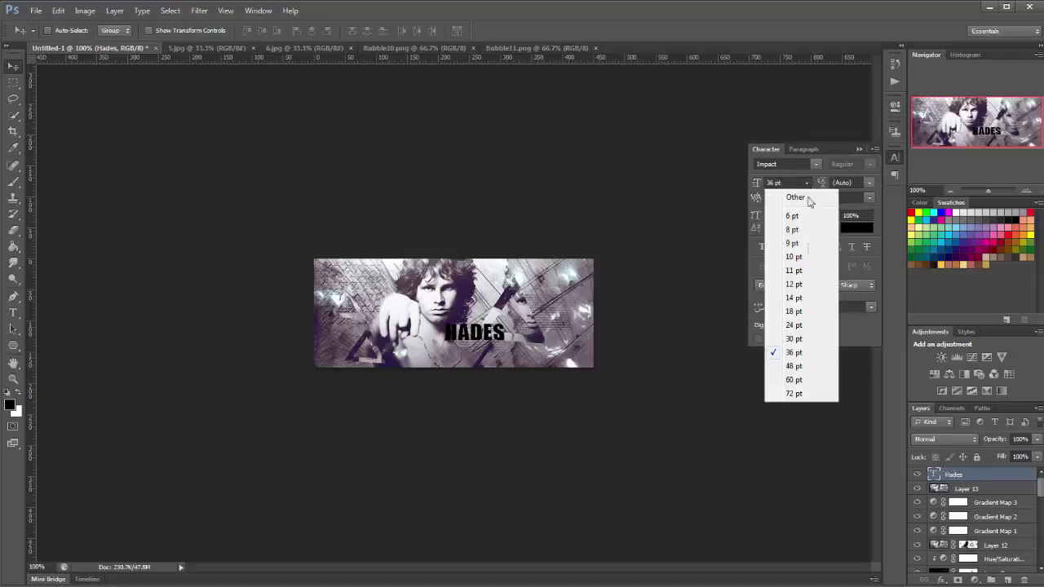
{"action": "left_click", "coordinate": [798, 333]}
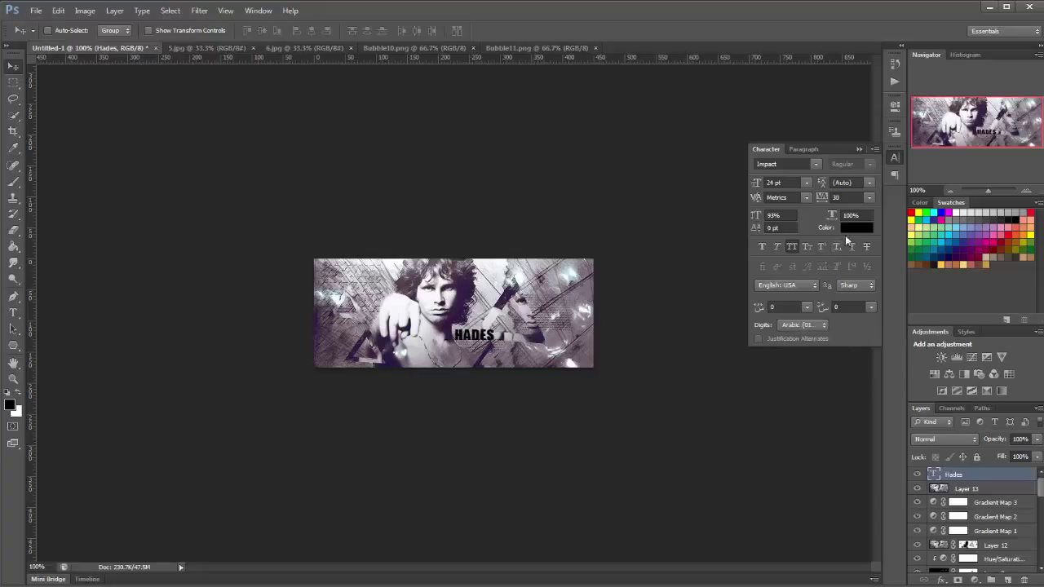
- Duplicate Layer 13 above the Hades text, clip the copy to the text, and shift it diagonally so lighter image areas fill the letters
{"action": "left_click", "coordinate": [975, 489]}
{"action": "key", "text": "ctrl+j"}
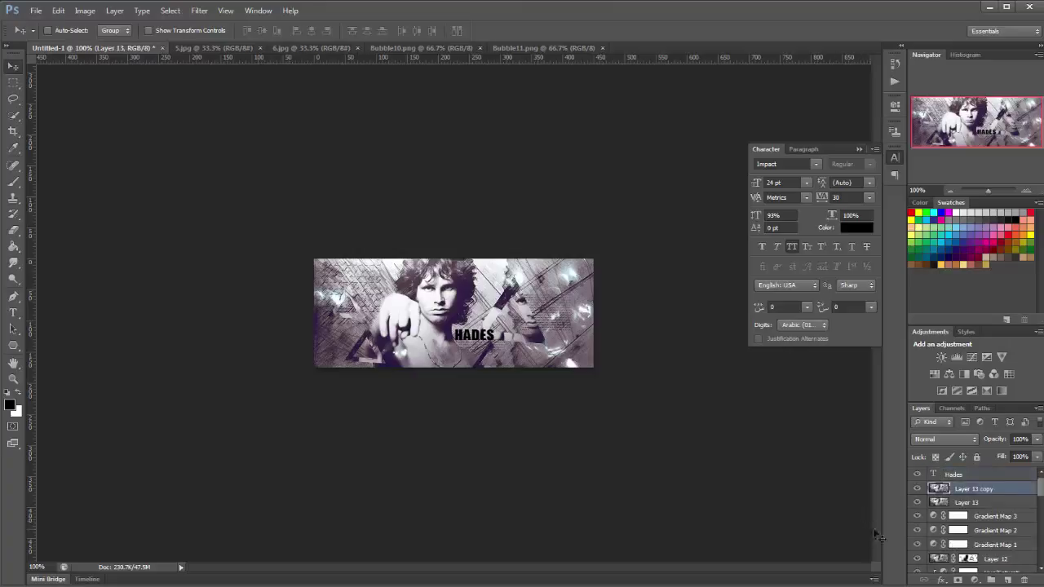
{"action": "left_click_drag", "start_coordinate": [997, 490], "coordinate": [1005, 476]}
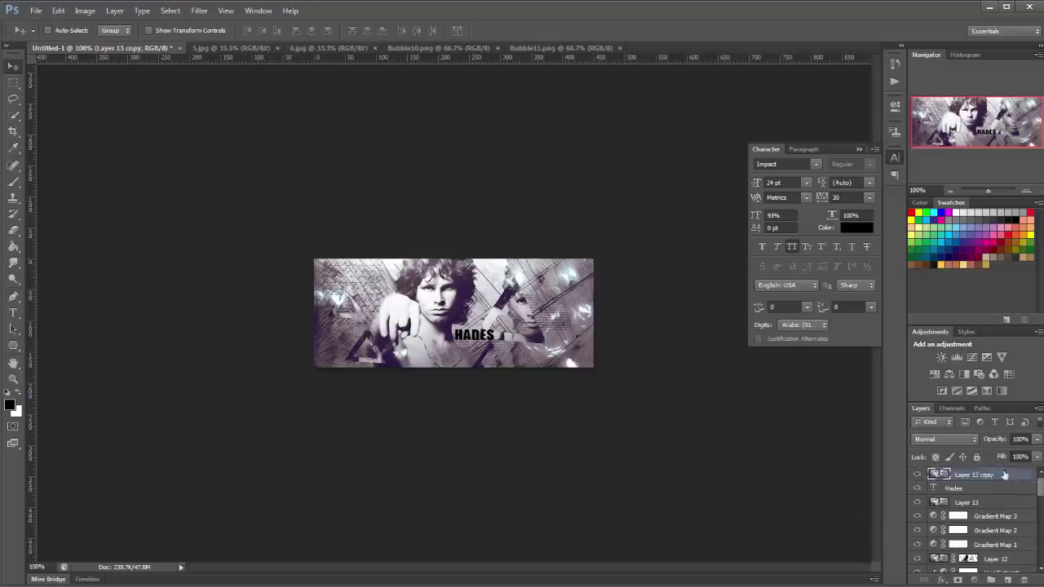
{"action": "right_click", "coordinate": [1013, 476]}
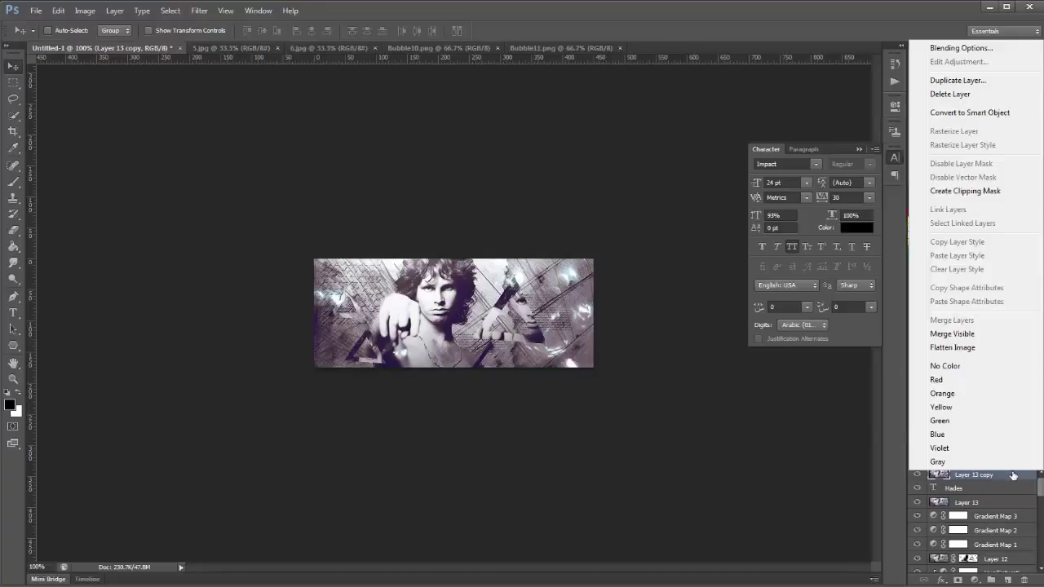
{"action": "left_click", "coordinate": [961, 191]}
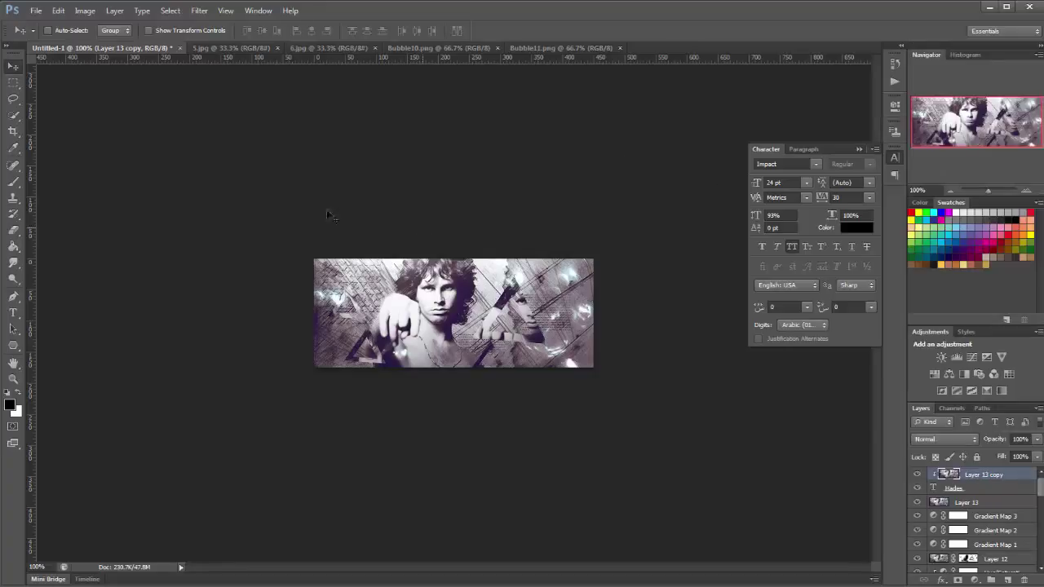
{"action": "left_click_drag", "start_coordinate": [493, 358], "coordinate": [588, 458]}
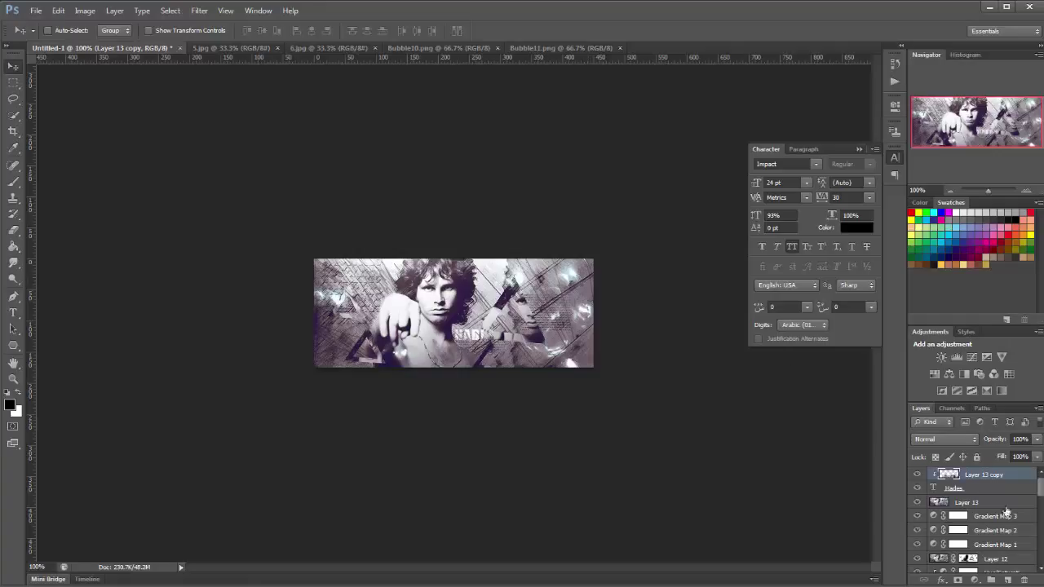
- Give the Hades text layer a Multiply drop shadow with 18 px size and reduced opacity
{"action": "left_click", "coordinate": [971, 489]}
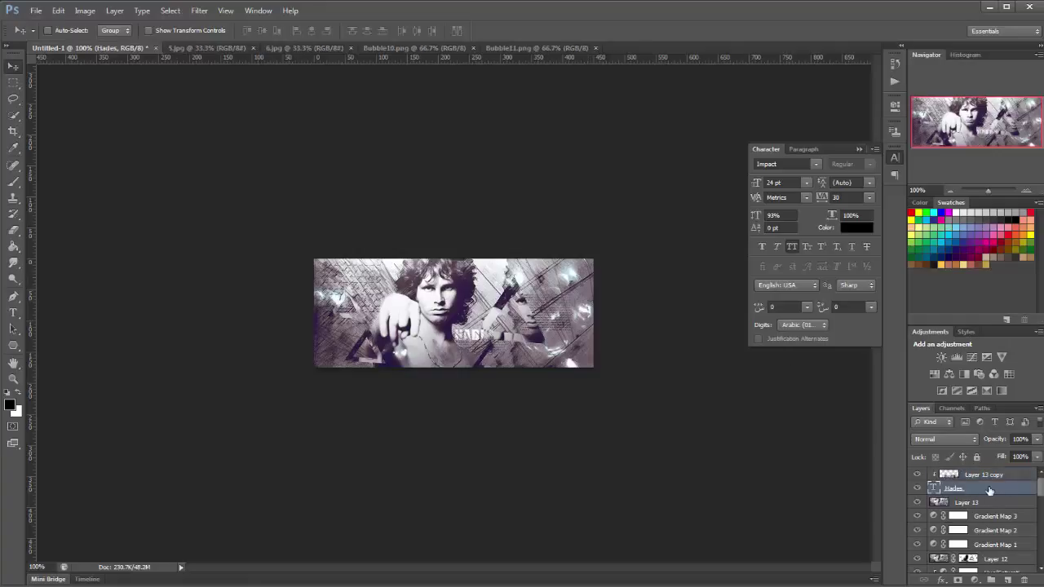
{"action": "double_click", "coordinate": [990, 490]}
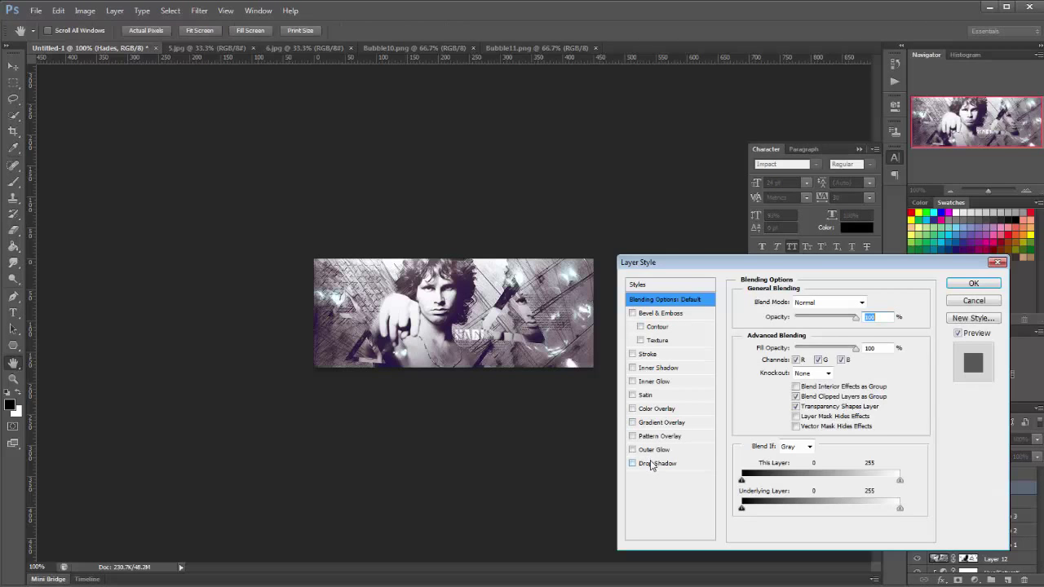
{"action": "left_click", "coordinate": [652, 464]}
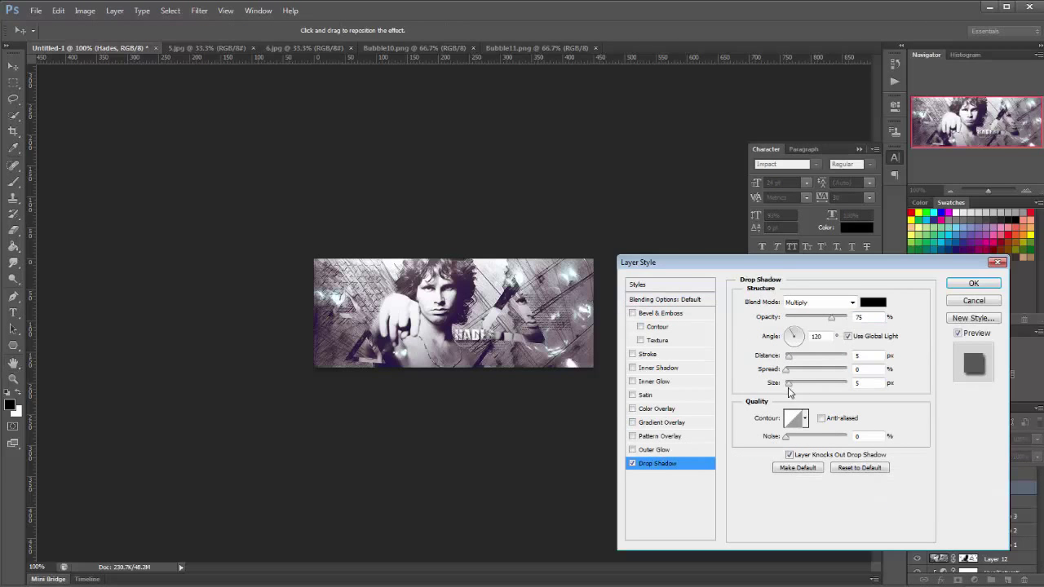
{"action": "left_click_drag", "start_coordinate": [789, 393], "coordinate": [796, 391]}
{"action": "left_click_drag", "start_coordinate": [797, 391], "coordinate": [794, 388]}
{"action": "left_click_drag", "start_coordinate": [831, 317], "coordinate": [821, 317]}
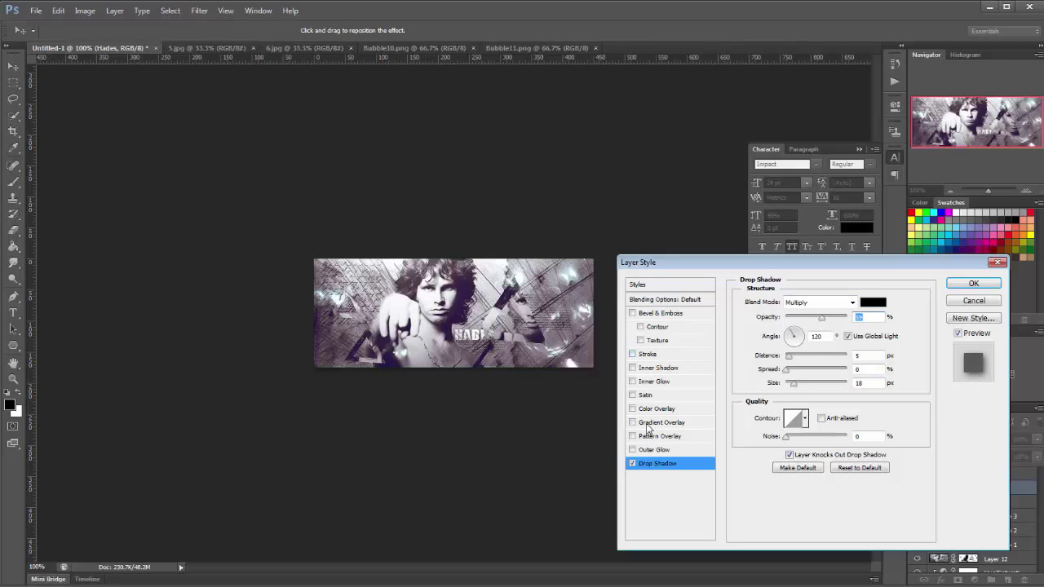
- Add a 1 px black outside stroke at roughly half opacity to the Hades text and apply the layer style
{"action": "left_click", "coordinate": [648, 354]}
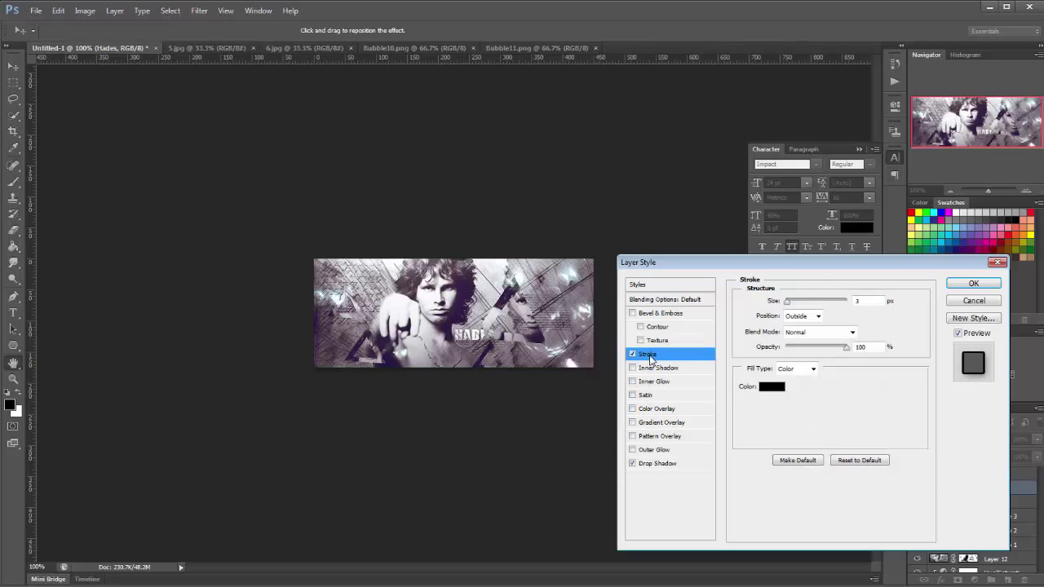
{"action": "left_click_drag", "start_coordinate": [788, 301], "coordinate": [781, 302]}
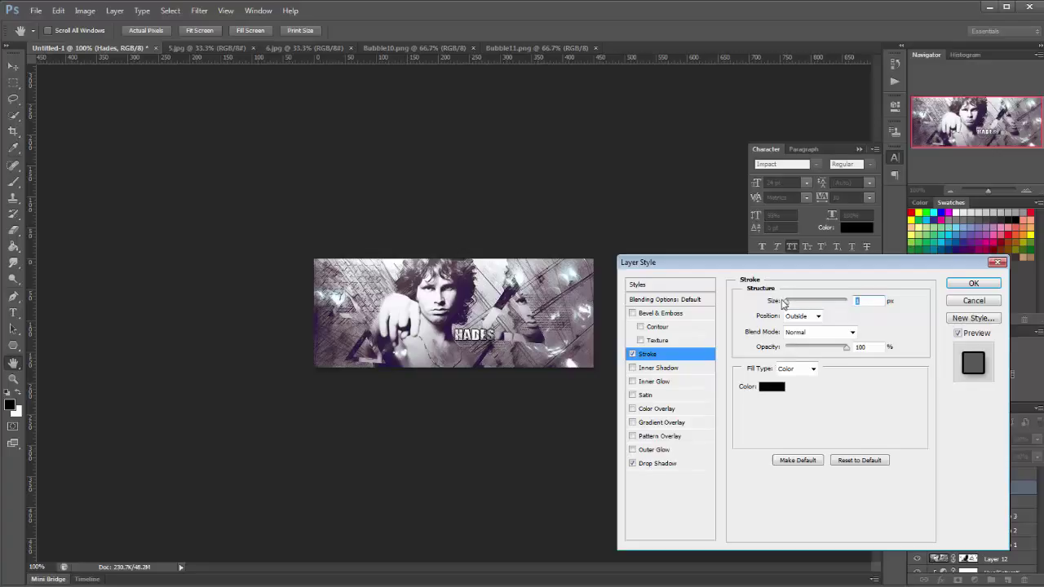
{"action": "left_click", "coordinate": [819, 349]}
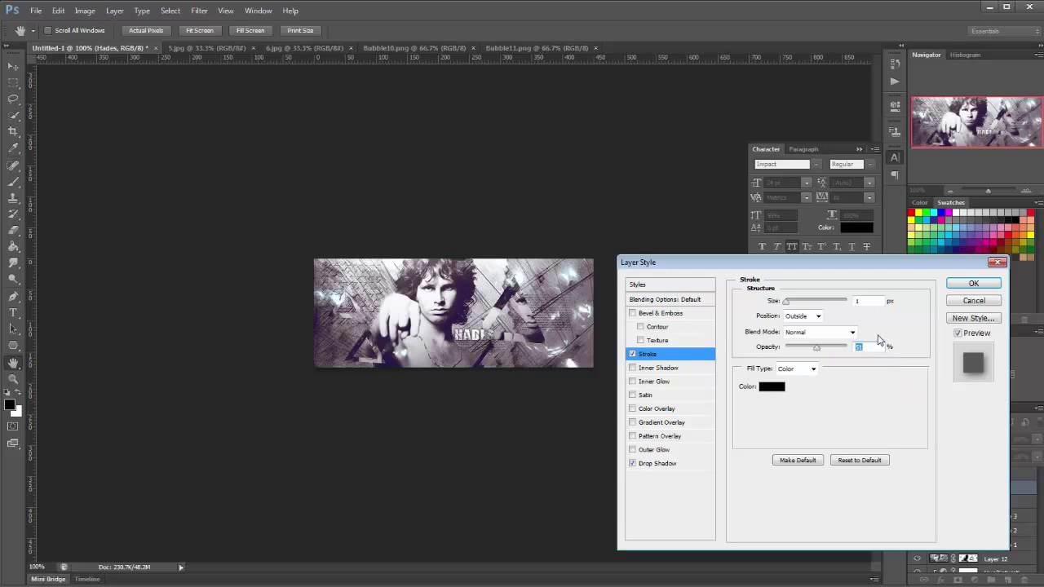
{"action": "left_click", "coordinate": [972, 284]}
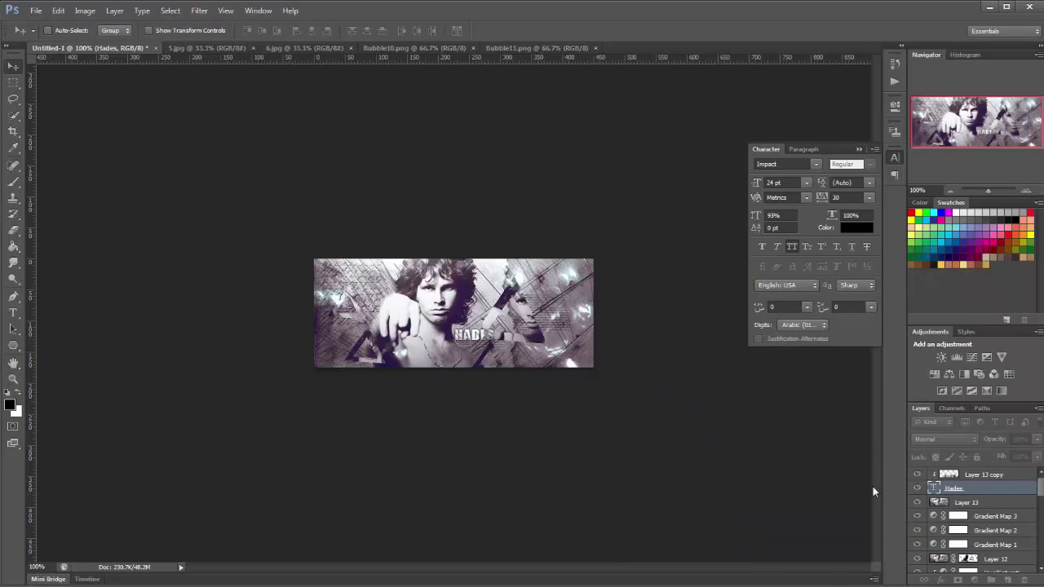
- Duplicate the Hades text together with its clipped image layer and offset the copies slightly down and to the right
{"action": "left_click", "coordinate": [999, 478], "text": "ctrl"}
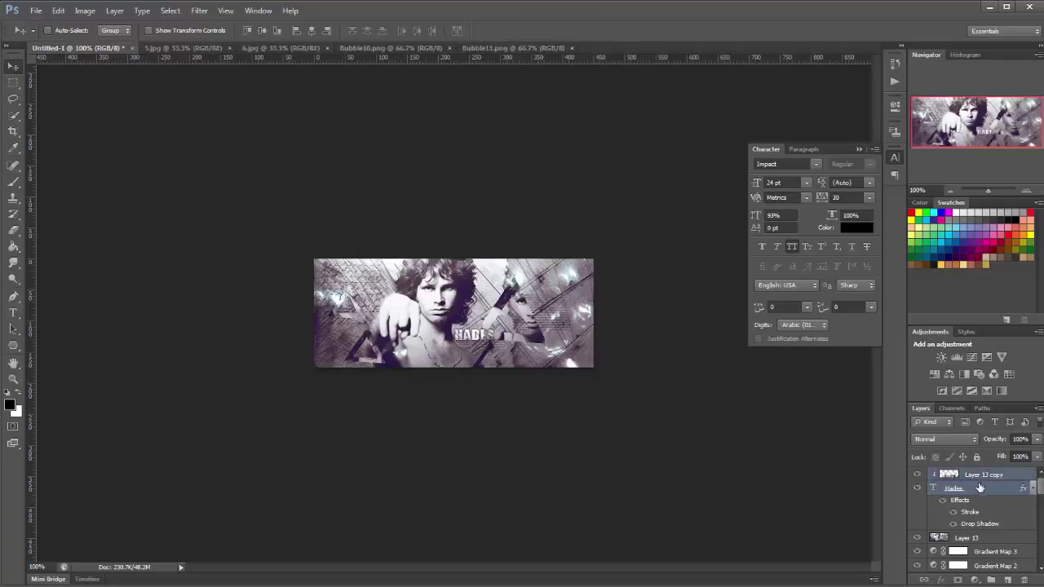
{"action": "key", "text": "ctrl+j"}
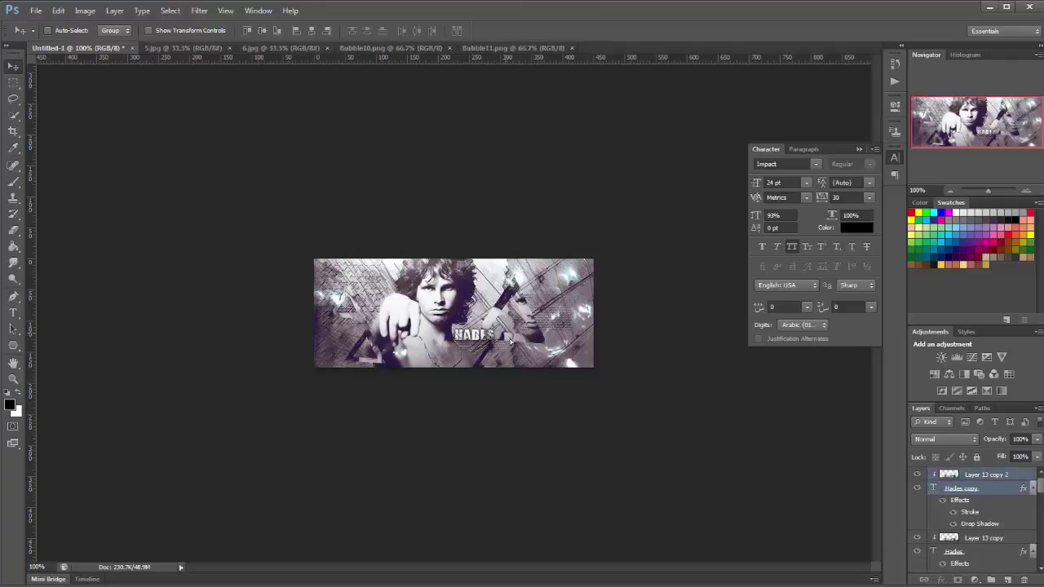
{"action": "left_click_drag", "start_coordinate": [502, 332], "coordinate": [517, 343]}
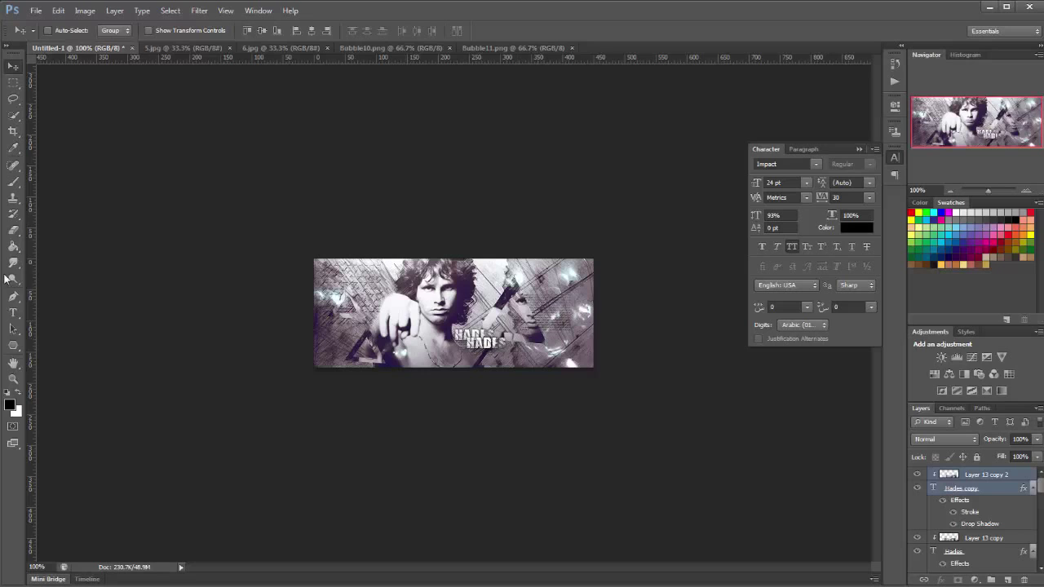
- Replace the duplicated text's wording with "TUTORIALS"
{"action": "left_click", "coordinate": [13, 312]}
{"action": "left_click", "coordinate": [492, 349]}
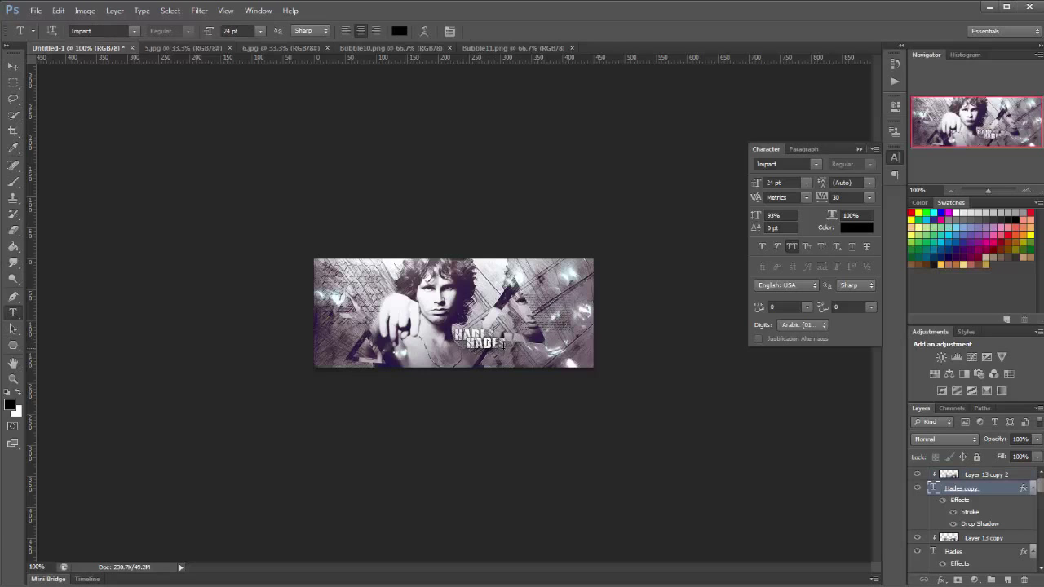
{"action": "key", "text": "ctrl+a"}
{"action": "type", "text": "TUTORIALS"}
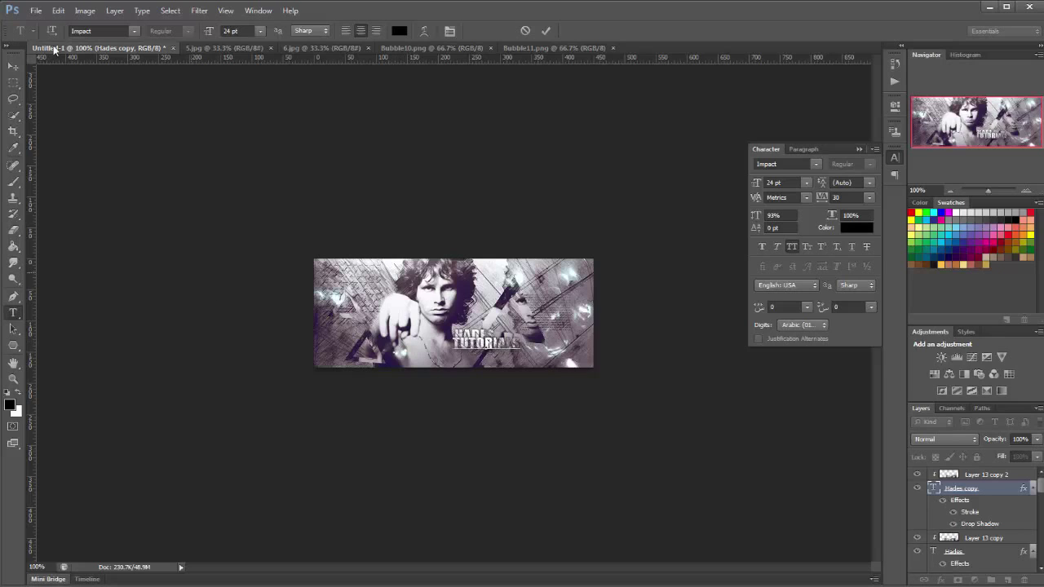
{"action": "left_click", "coordinate": [13, 66]}
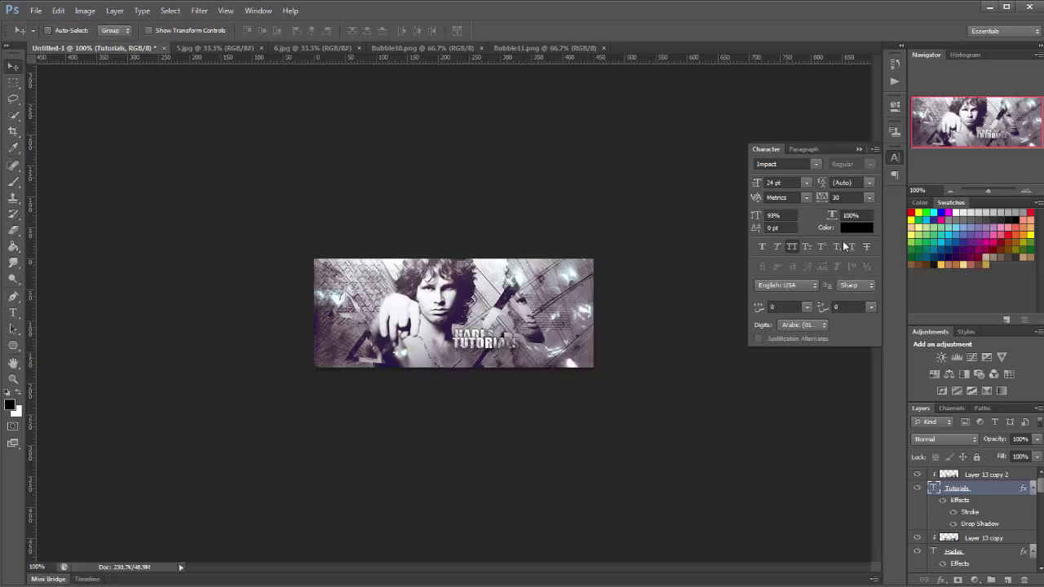
- Set the "TUTORIALS" text to 11 pt and move it up against the underside of "HADES"
{"action": "left_click", "coordinate": [804, 182]}
{"action": "left_click", "coordinate": [795, 275]}
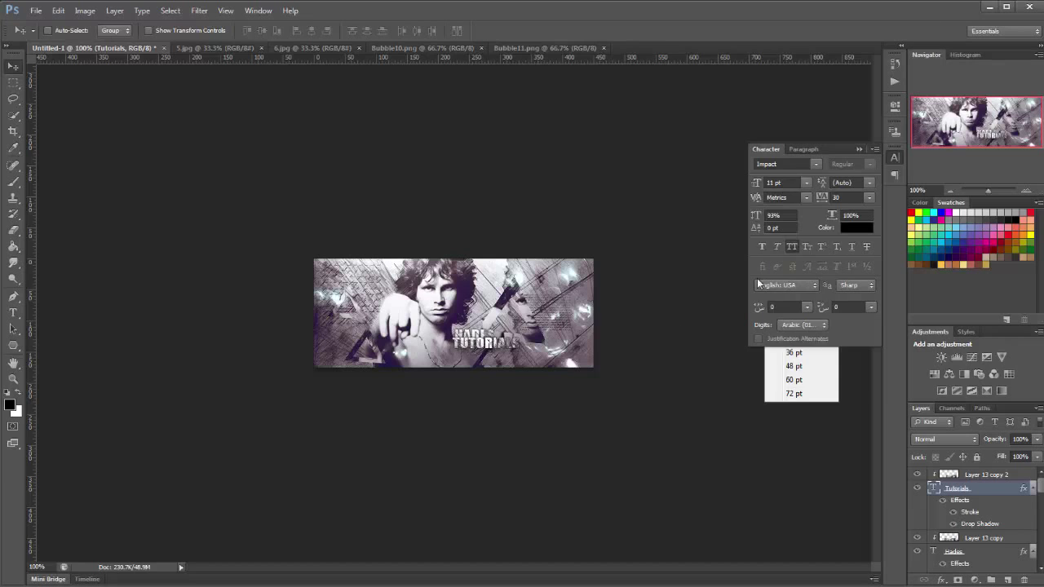
{"action": "left_click_drag", "start_coordinate": [493, 365], "coordinate": [493, 355]}
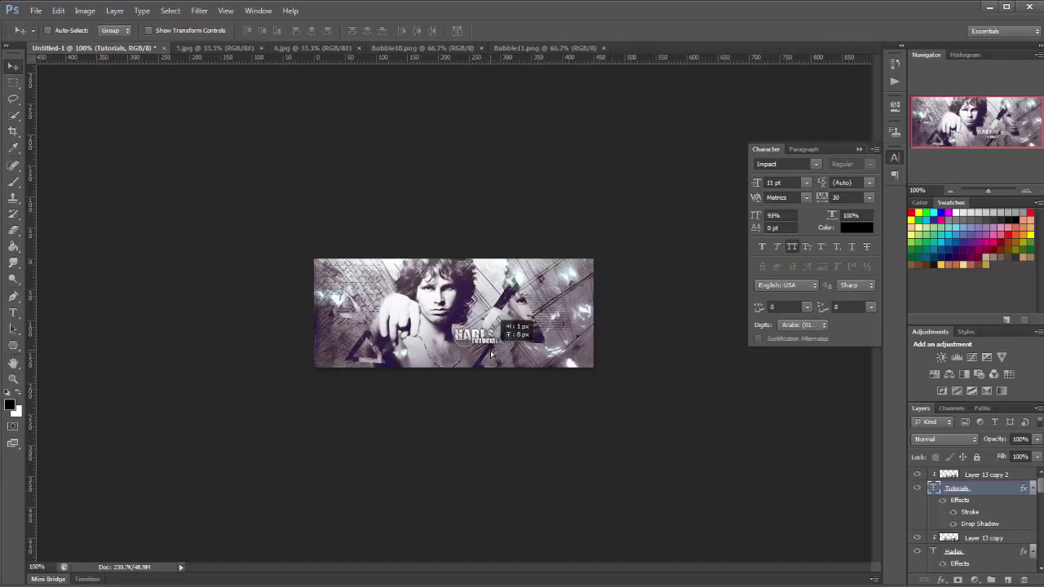
{"action": "scroll", "coordinate": [549, 380], "scroll_direction": "up", "scroll_amount": 5}
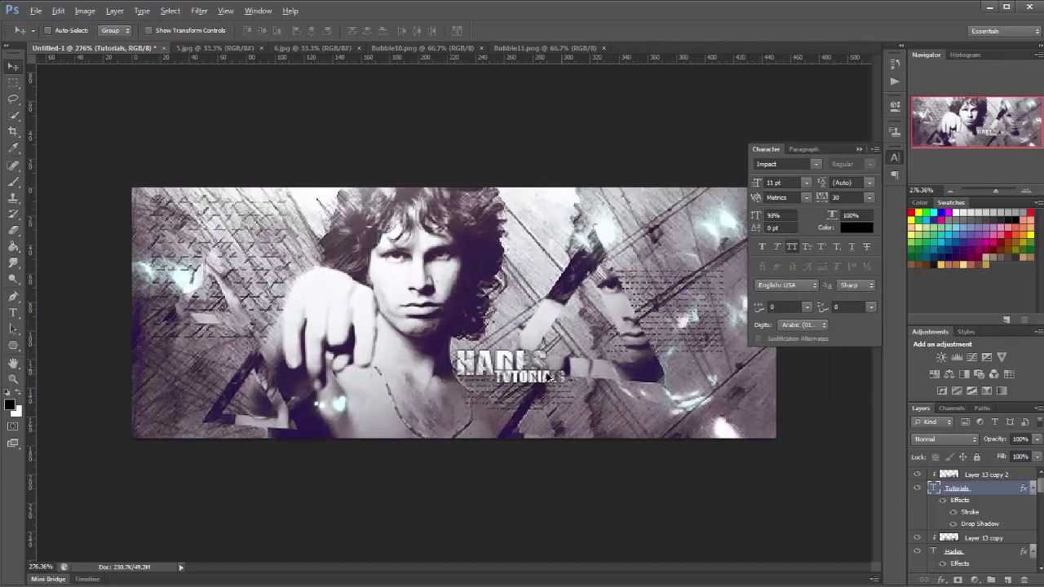
{"action": "left_click_drag", "start_coordinate": [535, 391], "coordinate": [534, 393]}
- Enlarge the "TUTORIALS" text to 12 pt, nudge it into line beneath "HADES", and return to the actual-pixels view
{"action": "left_click", "coordinate": [806, 183]}
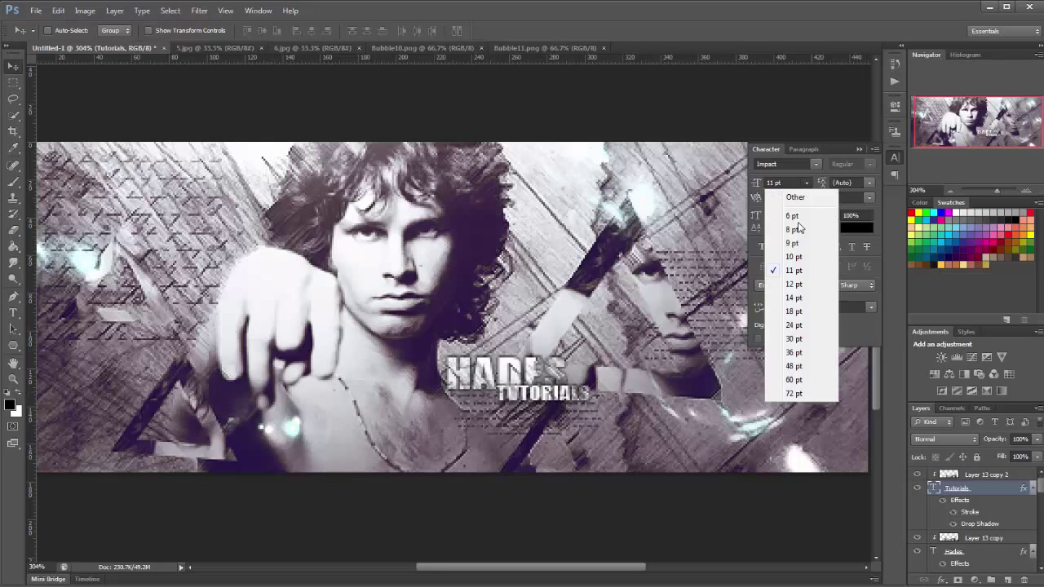
{"action": "left_click", "coordinate": [785, 285]}
{"action": "left_click_drag", "start_coordinate": [552, 400], "coordinate": [558, 404]}
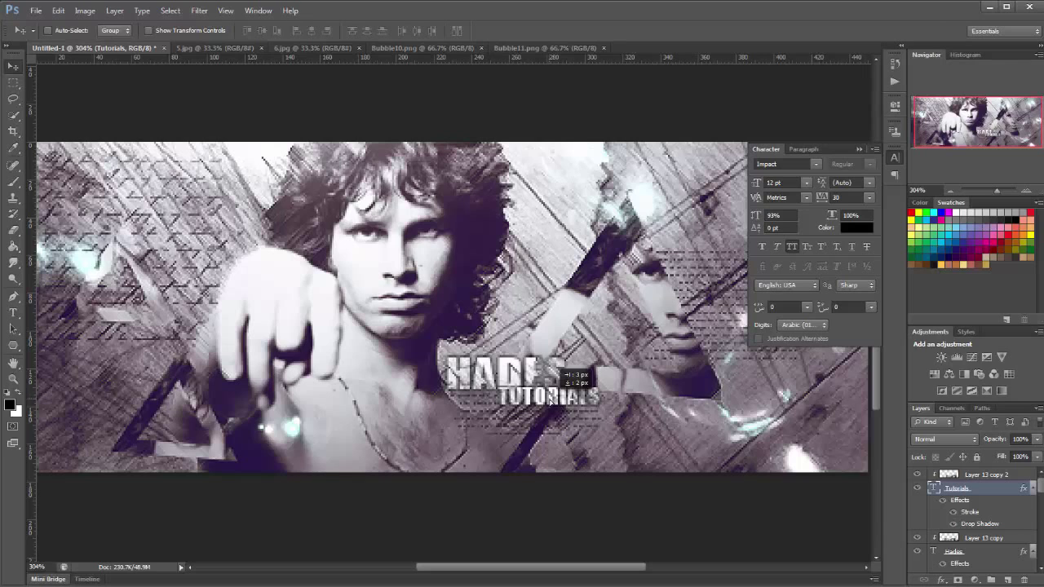
{"action": "left_click", "coordinate": [226, 11]}
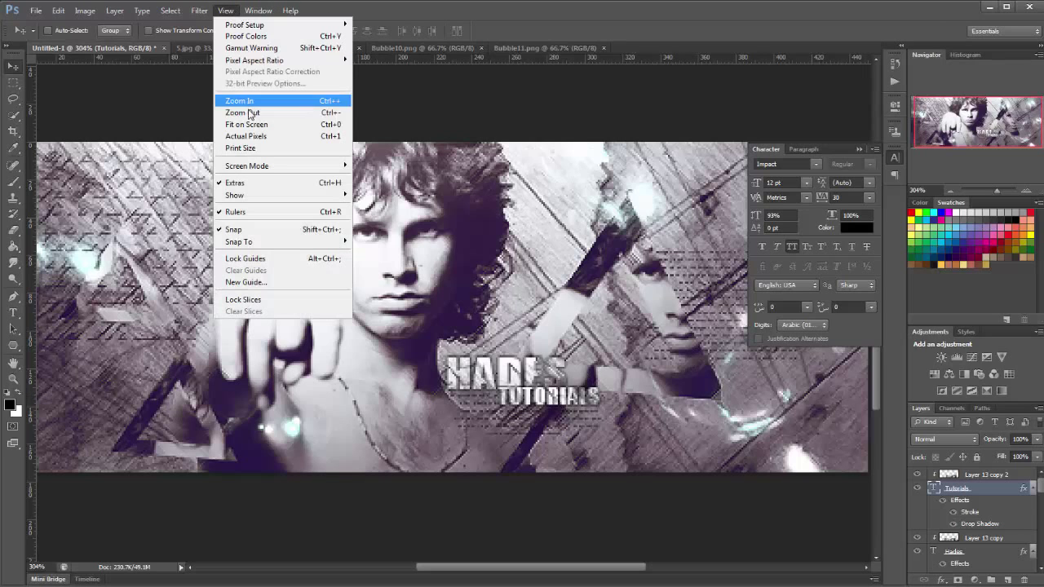
{"action": "left_click", "coordinate": [258, 136]}
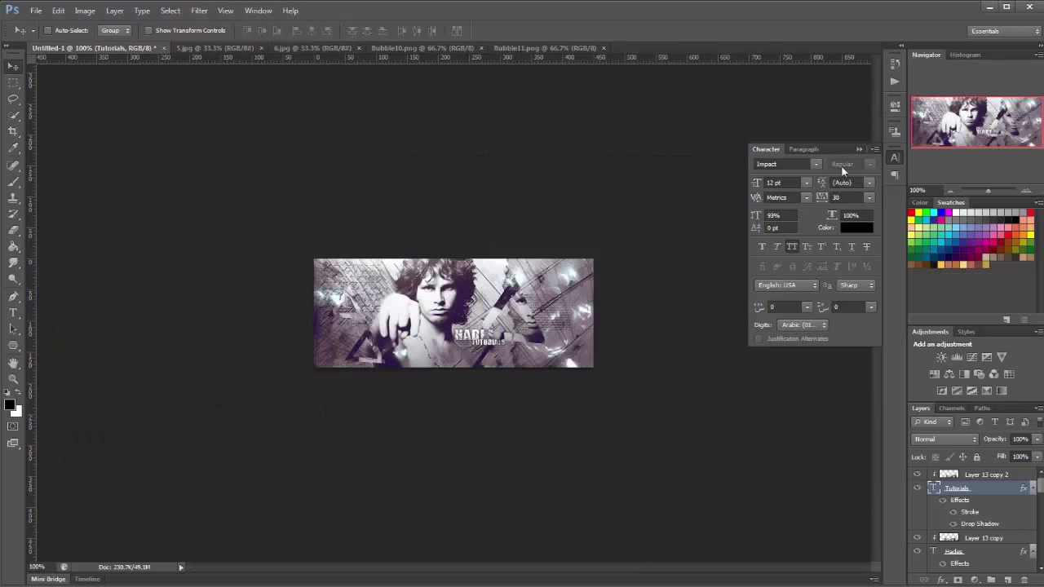
{"action": "left_click", "coordinate": [859, 150]}
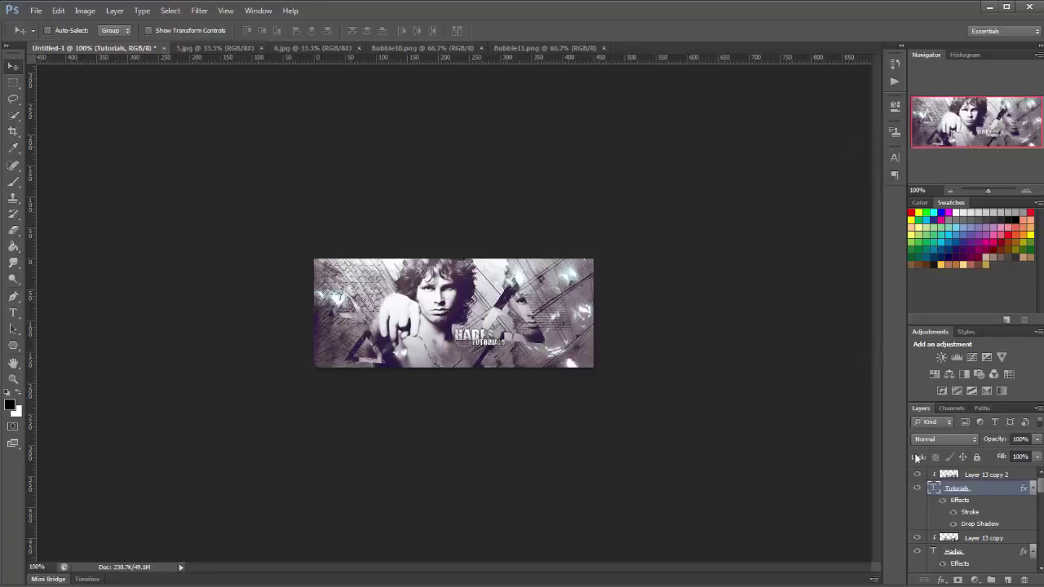
- Stamp the merged banner onto a new layer above all others and apply the basic Blur filter
{"action": "left_click", "coordinate": [988, 476]}
{"action": "left_click", "coordinate": [1009, 579]}
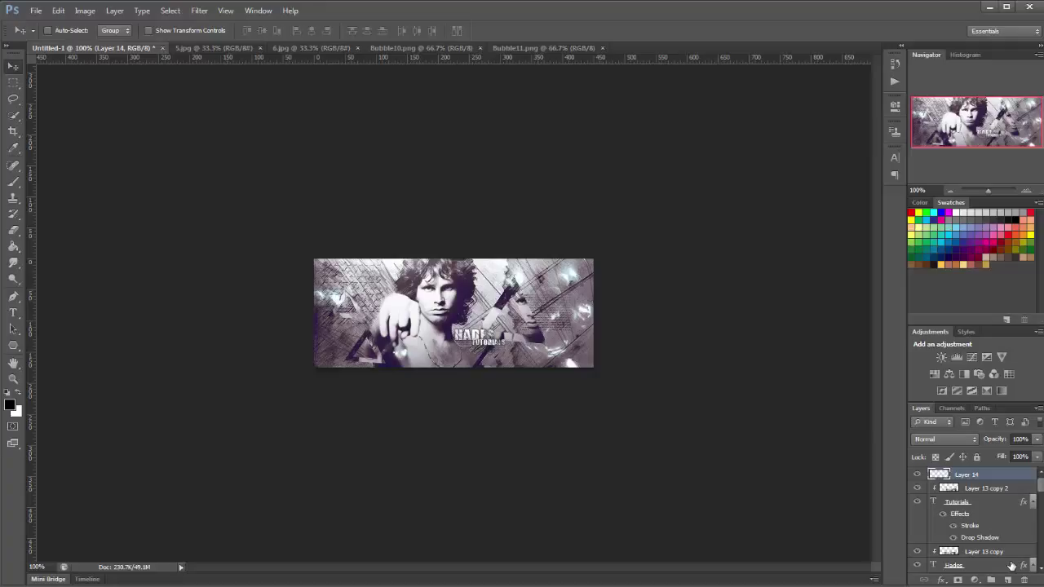
{"action": "key", "text": "ctrl+alt+shift+e"}
{"action": "left_click", "coordinate": [200, 11]}
{"action": "mouse_move", "coordinate": [229, 137]}
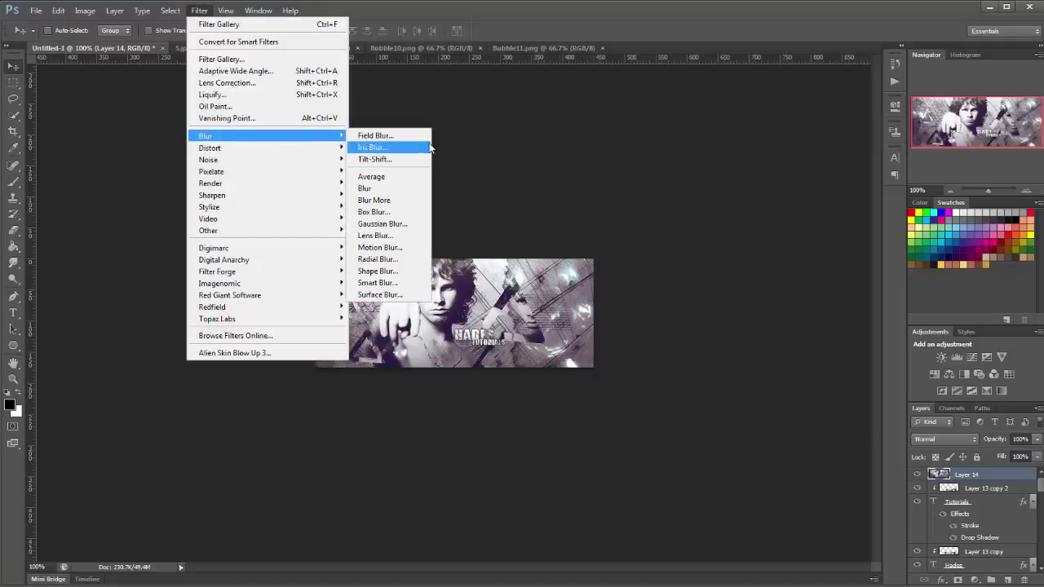
{"action": "left_click", "coordinate": [393, 189]}
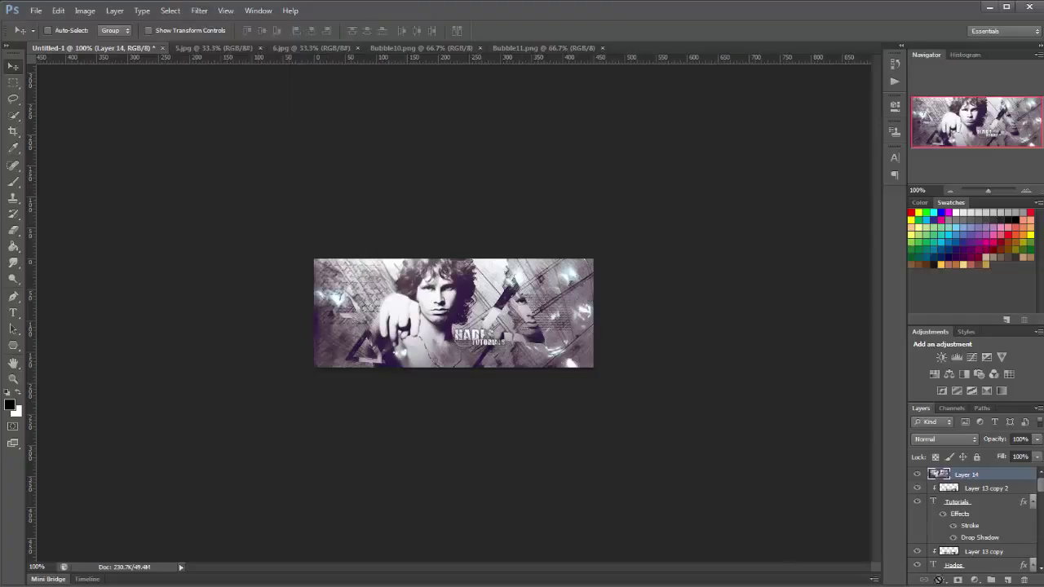
- Add a layer mask to the blurred layer and paint away the blur over the portrait and left-side lights with a soft black brush, reduced to 33 px
{"action": "left_click", "coordinate": [958, 580]}
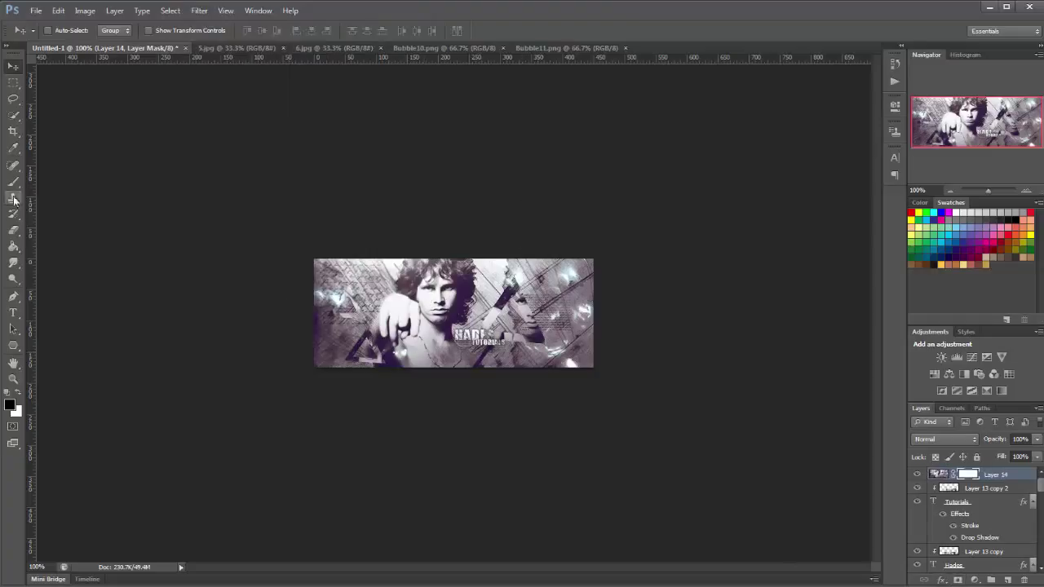
{"action": "key", "text": "b"}
{"action": "right_click", "coordinate": [431, 283]}
{"action": "left_click_drag", "start_coordinate": [457, 313], "coordinate": [496, 313]}
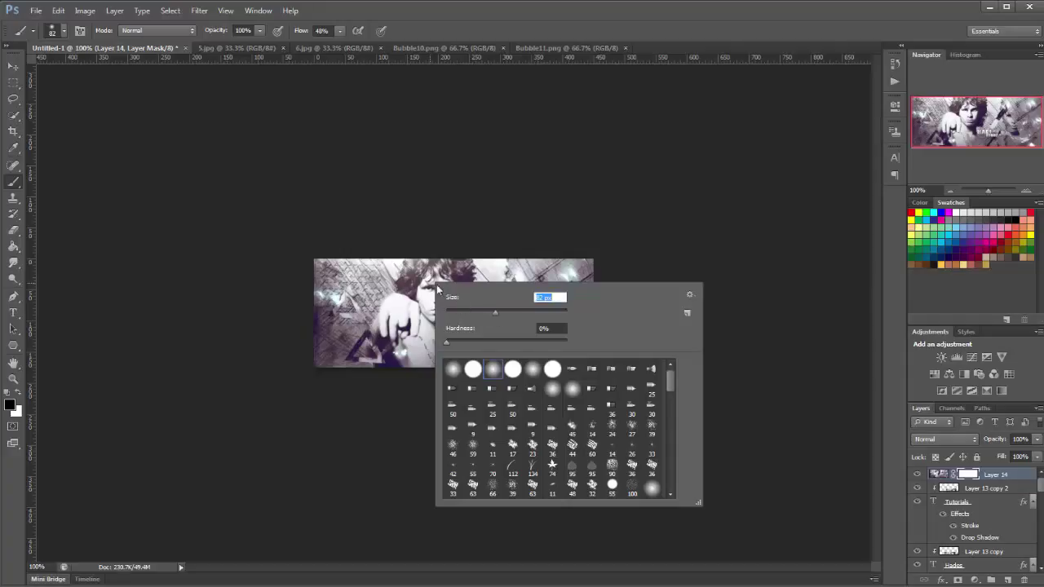
{"action": "left_click", "coordinate": [412, 242]}
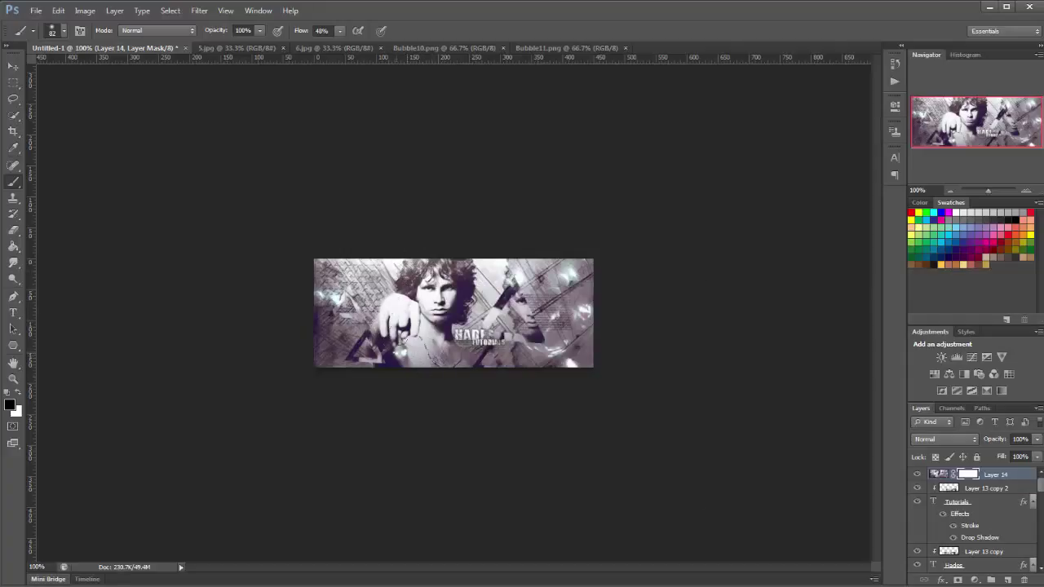
{"action": "right_click", "coordinate": [480, 296]}
{"action": "left_click_drag", "start_coordinate": [523, 334], "coordinate": [517, 333]}
{"action": "left_click", "coordinate": [475, 369]}
{"action": "left_click_drag", "start_coordinate": [330, 309], "coordinate": [358, 295]}
- Stamp the merged banner onto a new layer above all others and apply the basic Sharpen filter
{"action": "left_click", "coordinate": [1007, 579]}
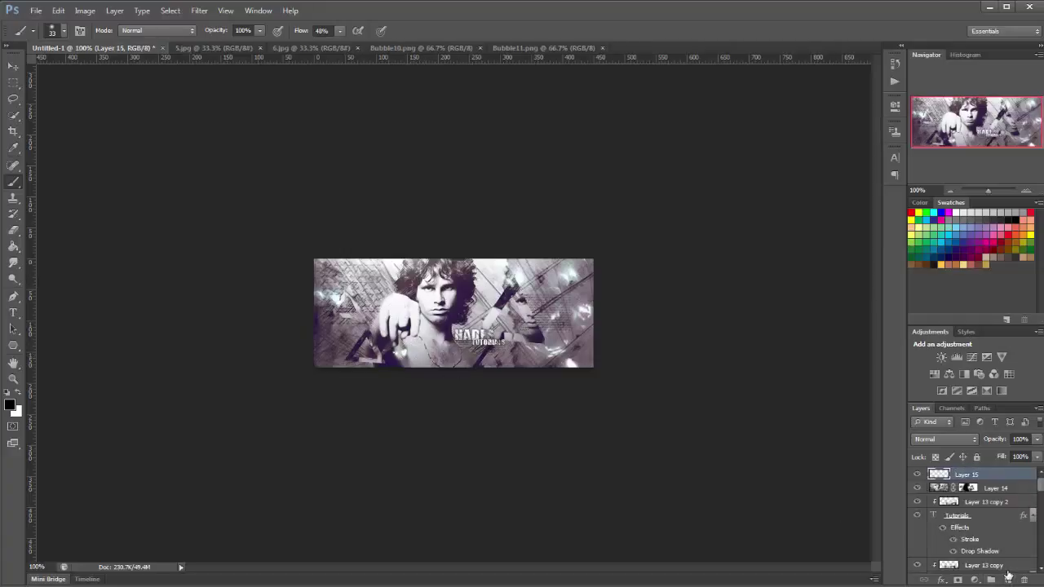
{"action": "key", "text": "ctrl+shift+alt+e"}
{"action": "left_click", "coordinate": [198, 11]}
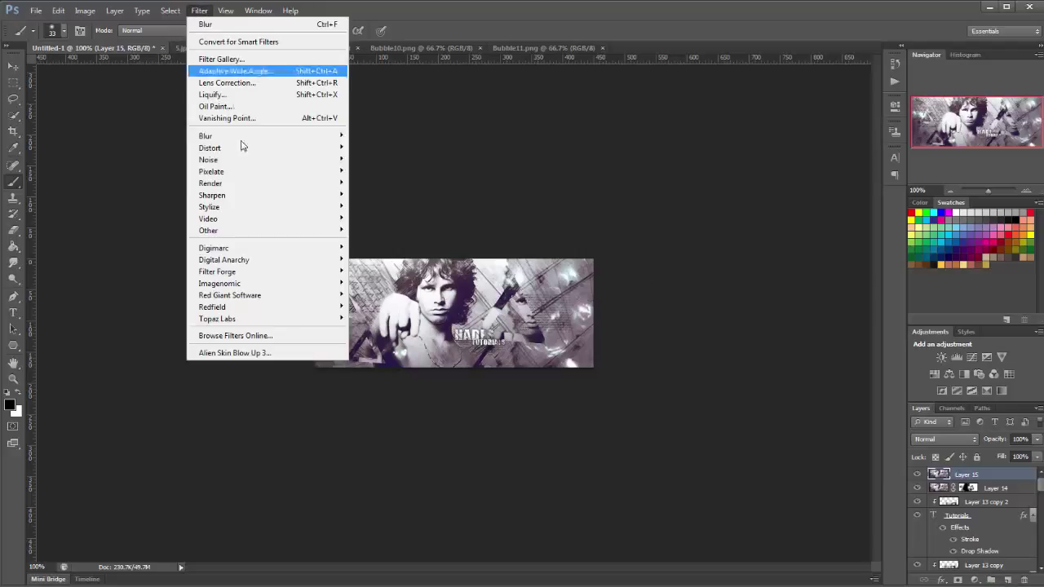
{"action": "mouse_move", "coordinate": [264, 198]}
{"action": "left_click", "coordinate": [406, 198]}
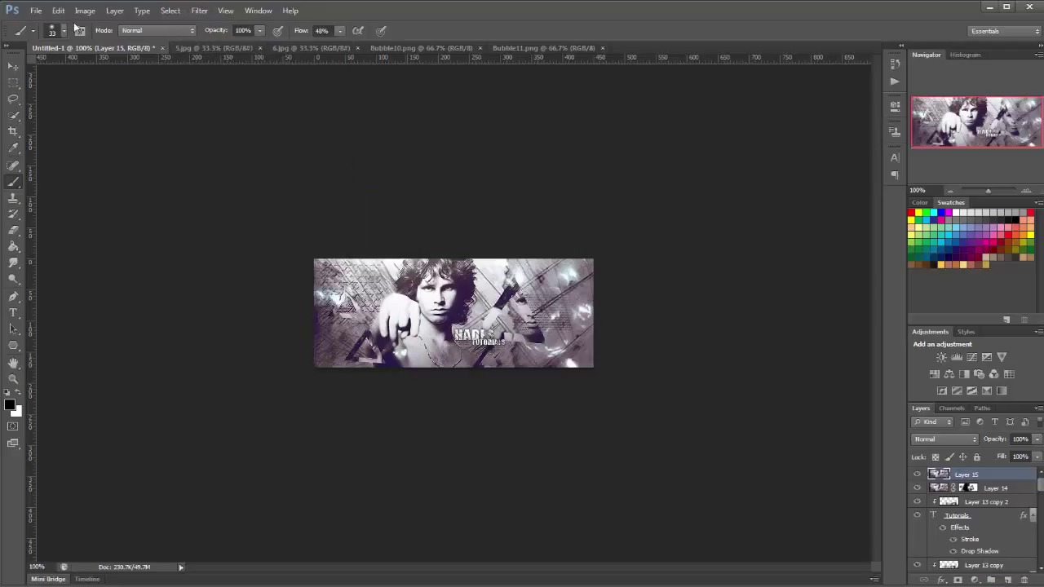
- Fade the Sharpen effect on the stamped layer to a low opacity in Normal mode
{"action": "left_click", "coordinate": [61, 10]}
{"action": "mouse_move", "coordinate": [85, 11]}
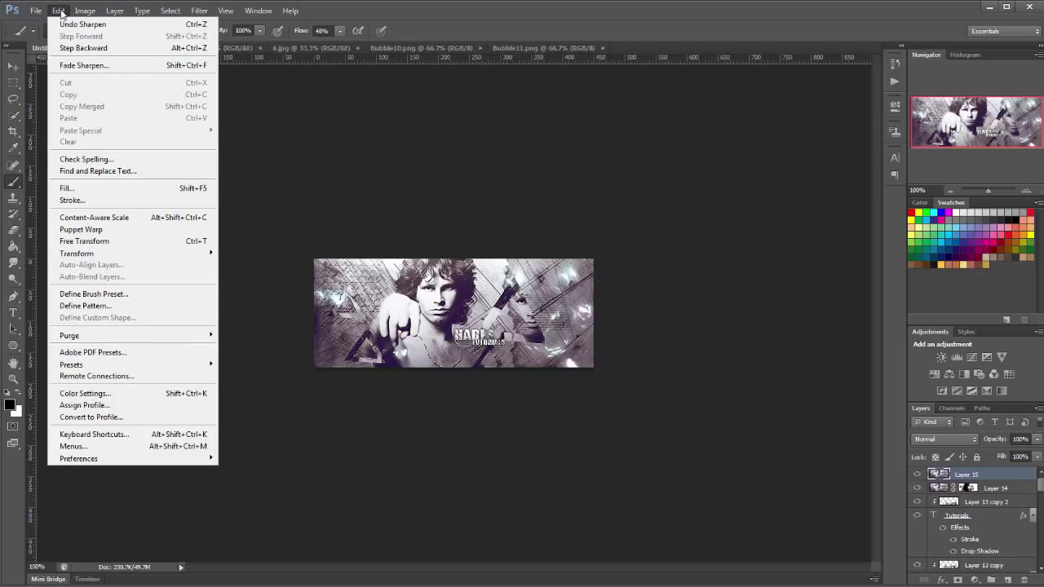
{"action": "left_click", "coordinate": [90, 66]}
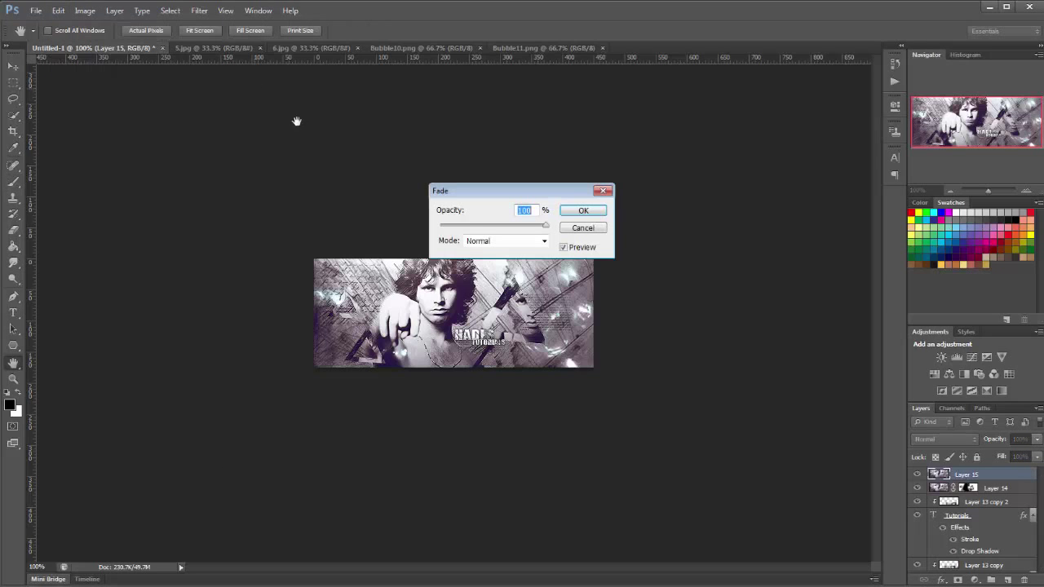
{"action": "left_click", "coordinate": [462, 226]}
{"action": "left_click_drag", "start_coordinate": [459, 225], "coordinate": [461, 225]}
{"action": "left_click", "coordinate": [583, 211]}
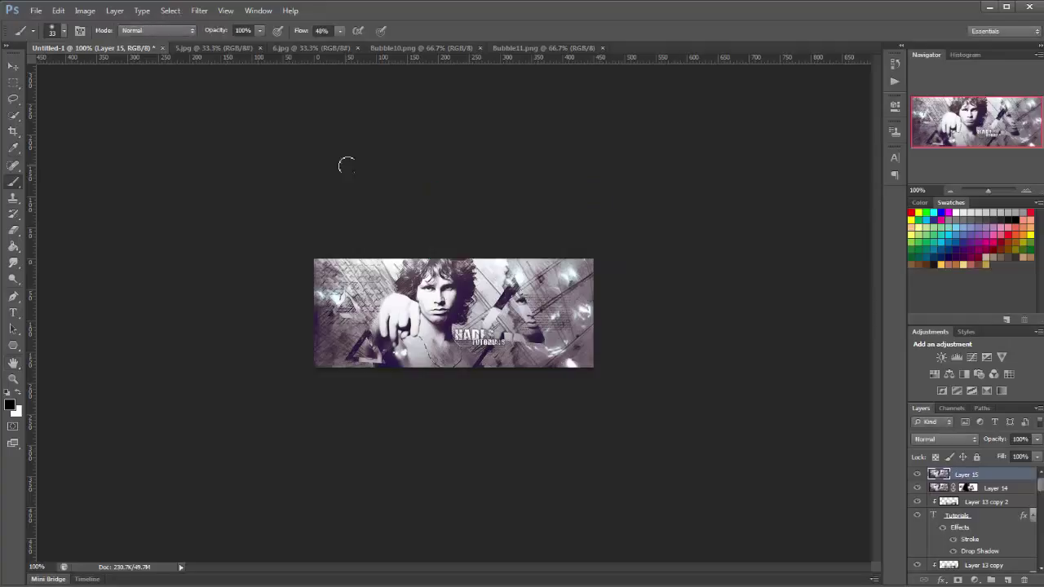